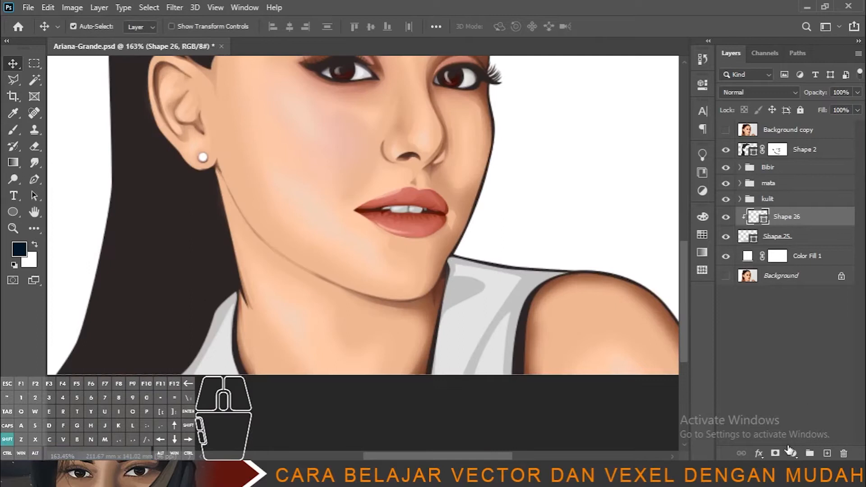
# Add a layer mask to Shape 26 and blend the shirt shading's edges with a soft 25 px black brush at 55% opacity
pyautogui.scroll(5, 507, 310)
pyautogui.moveTo(521, 242); pyautogui.dragTo(444, 436)
pyautogui.moveTo(457, 391); pyautogui.dragTo(479, 321)
pyautogui.moveTo(512, 233); pyautogui.dragTo(440, 382)
pyautogui.moveTo(570, 158)
pyautogui.mouseDown()
pyautogui.moveTo(549, 182)
pyautogui.moveTo(531, 388)
pyautogui.mouseUp()
pyautogui.moveTo(446, 247); pyautogui.dragTo(436, 229)
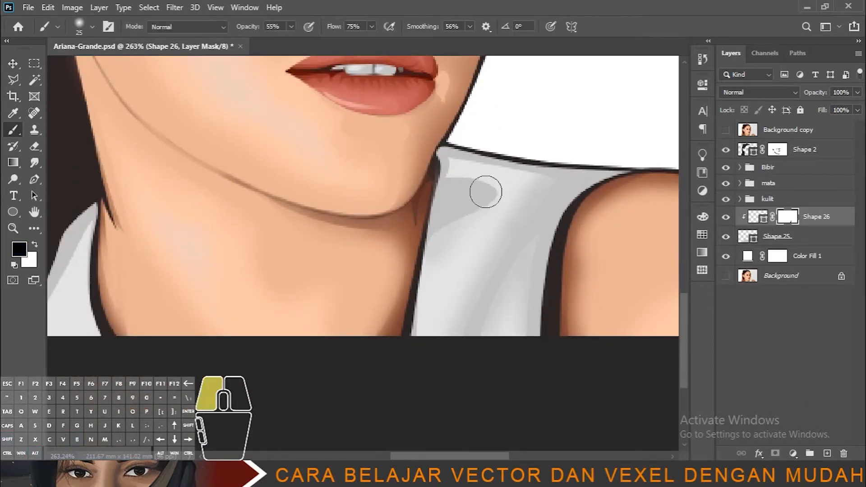
pyautogui.moveTo(452, 187); pyautogui.dragTo(428, 157)
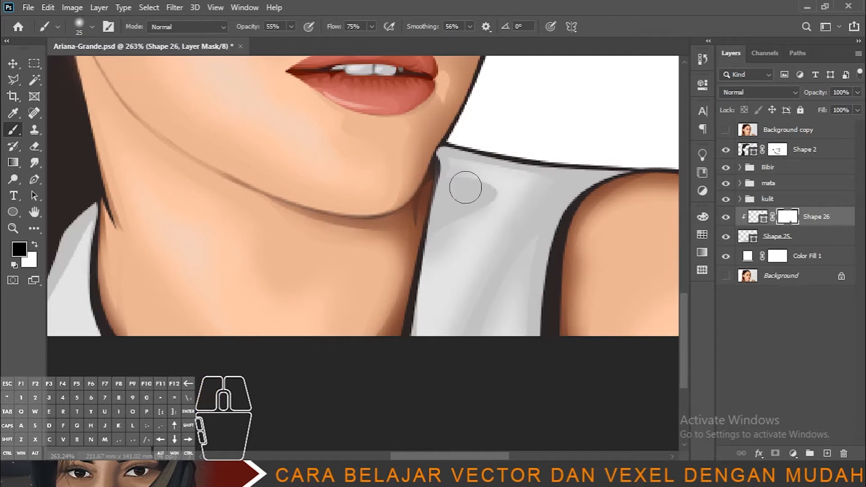
pyautogui.moveTo(225, 324); pyautogui.dragTo(331, 246)
pyautogui.moveTo(197, 160)
pyautogui.mouseDown()
pyautogui.moveTo(149, 242)
pyautogui.moveTo(142, 230)
pyautogui.mouseUp()
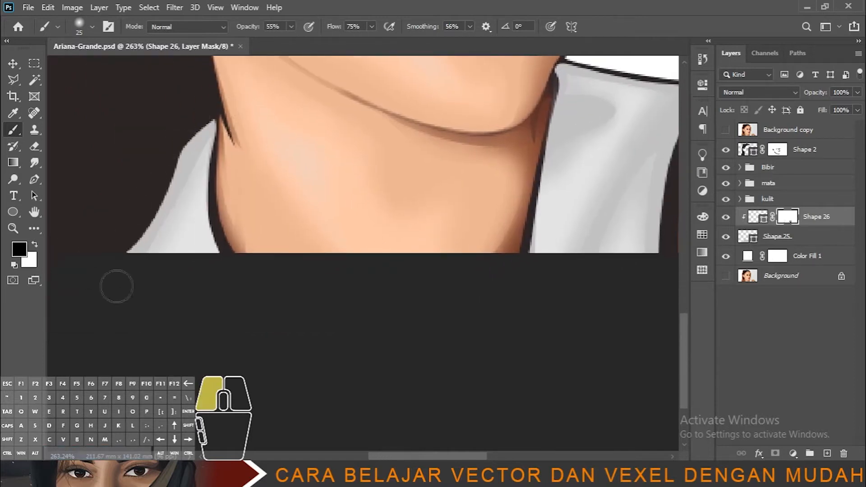
# Change the fill colour of Shape 26 to white (#ffffff)
pyautogui.doubleClick(753, 220)
pyautogui.moveTo(544, 215); pyautogui.dragTo(530, 202)
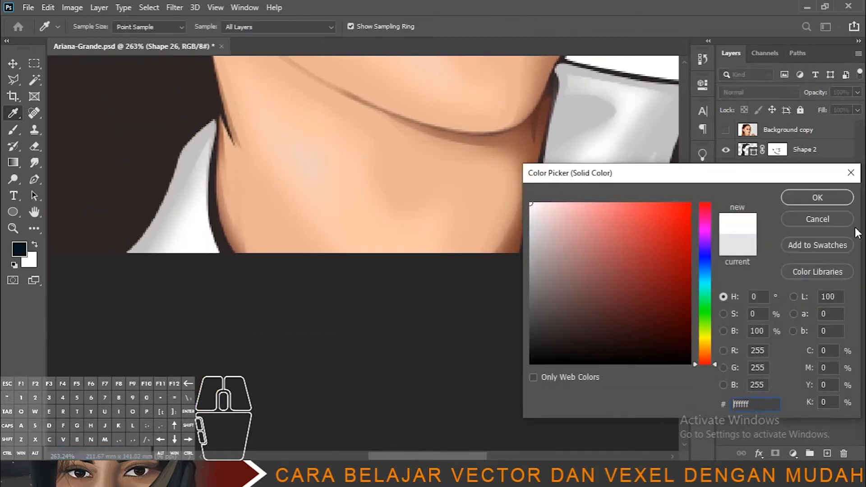
pyautogui.click(816, 197)
# Paint black on Shape 26's layer mask to soften the white shirt highlights beside the neck and the shoulder opening
pyautogui.click(779, 217)
pyautogui.moveTo(596, 116)
pyautogui.mouseDown()
pyautogui.moveTo(541, 146)
pyautogui.moveTo(545, 95)
pyautogui.mouseUp()
pyautogui.moveTo(551, 135); pyautogui.dragTo(525, 223)
pyautogui.moveTo(594, 254); pyautogui.dragTo(646, 130)
pyautogui.moveTo(669, 78); pyautogui.dragTo(625, 80)
pyautogui.moveTo(579, 155); pyautogui.dragTo(383, 150)
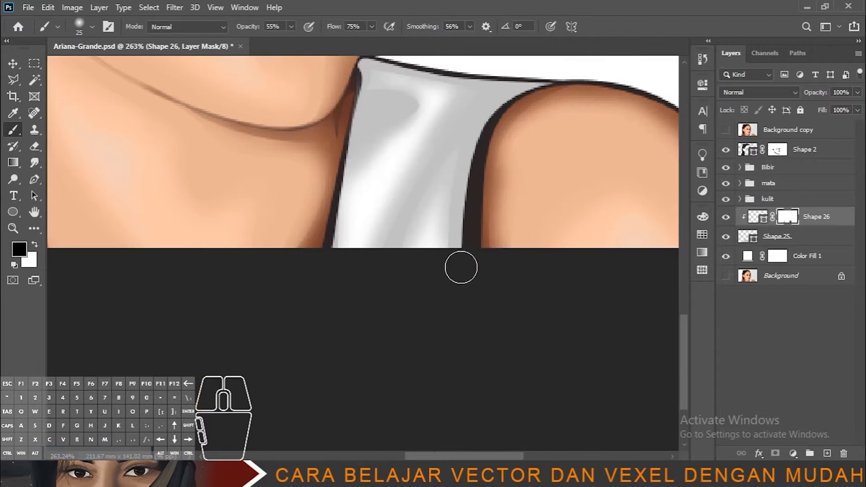
pyautogui.scroll(-12, 440, 276)
pyautogui.press('v')
pyautogui.click(637, 308)
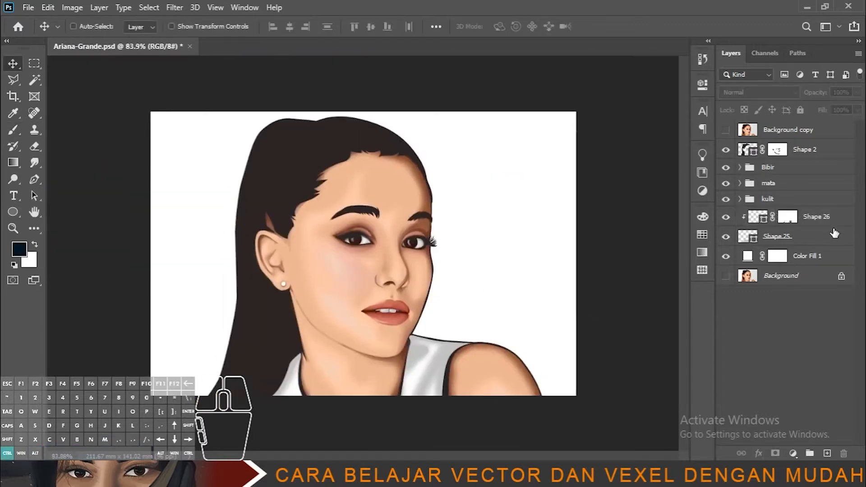
# Group the shirt layers Shape 26 and Shape 25 and name the group baju
pyautogui.click(789, 276)
pyautogui.doubleClick(839, 260)
pyautogui.click(758, 200)
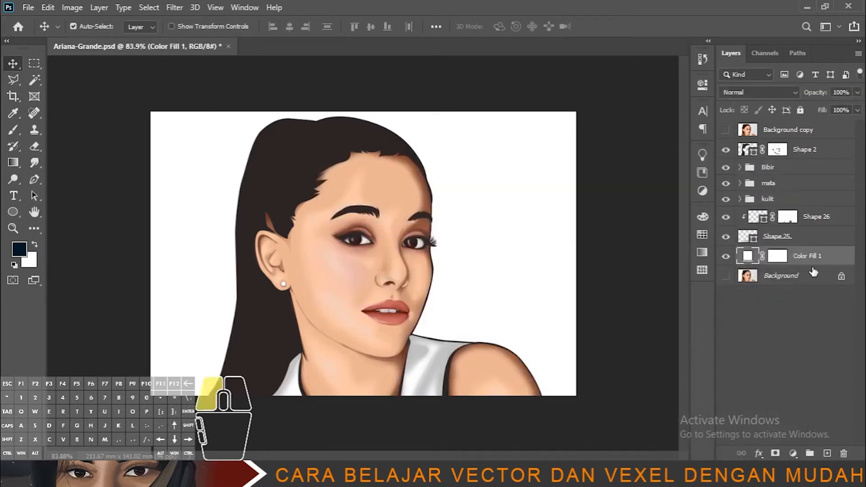
pyautogui.click(816, 240)
pyautogui.hotkey('ctrl', 'g')
pyautogui.click(779, 216)
pyautogui.write('baju')
pyautogui.press('Return')
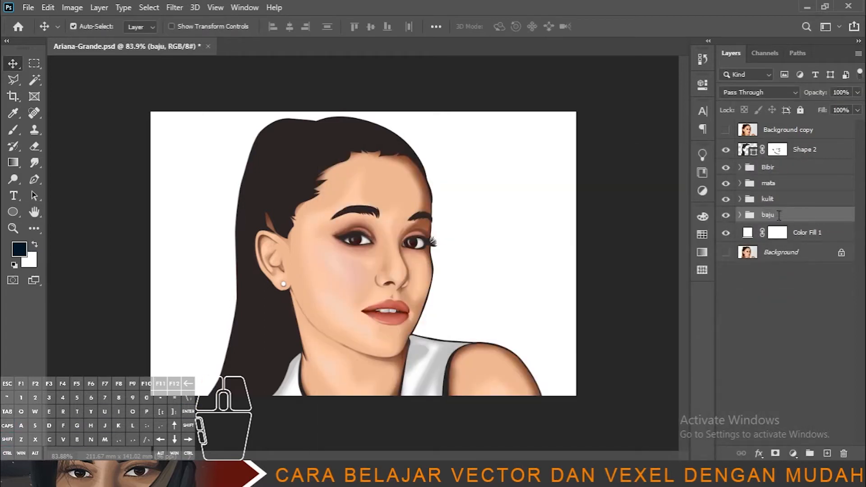
# Show the Background copy photo and trace the ponytail's inner edge with the Pen tool on a new shape above Shape 2
pyautogui.click(725, 130)
pyautogui.click(748, 173)
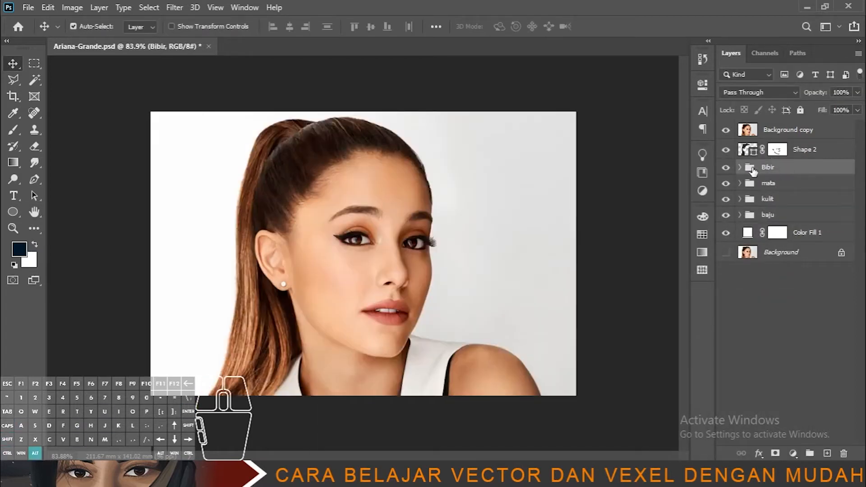
pyautogui.scroll(3, 286, 170)
pyautogui.click(825, 155)
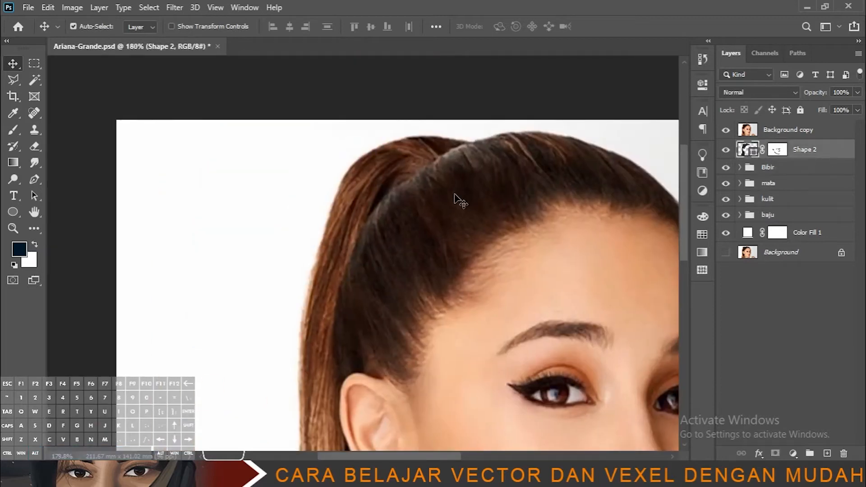
pyautogui.press('p')
pyautogui.click(516, 130)
pyautogui.click(424, 170)
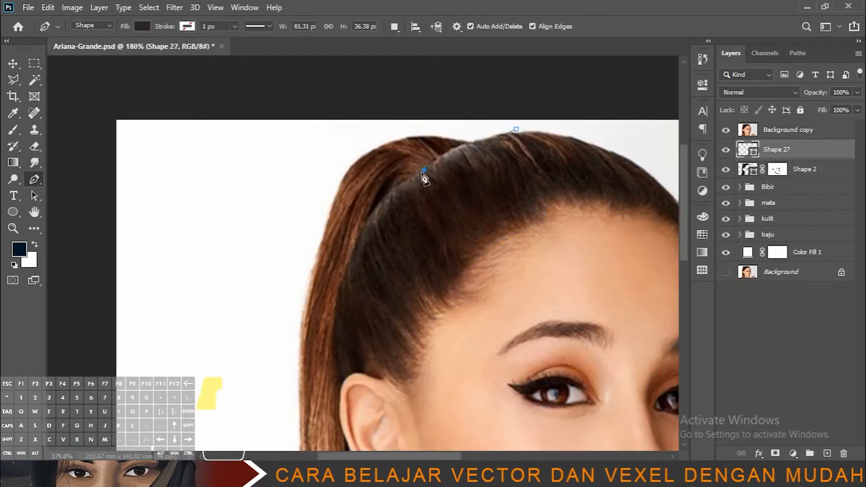
pyautogui.moveTo(360, 238); pyautogui.dragTo(344, 268)
pyautogui.moveTo(339, 303); pyautogui.dragTo(348, 181)
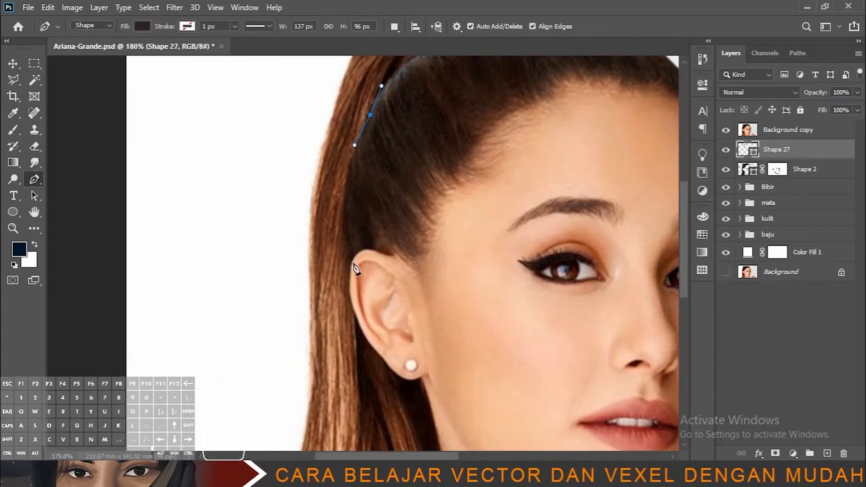
pyautogui.moveTo(353, 260); pyautogui.dragTo(371, 288)
pyautogui.moveTo(407, 380); pyautogui.dragTo(372, 242)
pyautogui.moveTo(380, 298); pyautogui.dragTo(404, 199)
# Continue the ponytail outline below the canvas and loosely around the hair's outer side, closing it at the crown
pyautogui.moveTo(338, 340); pyautogui.dragTo(203, 307)
pyautogui.moveTo(231, 224); pyautogui.dragTo(242, 177)
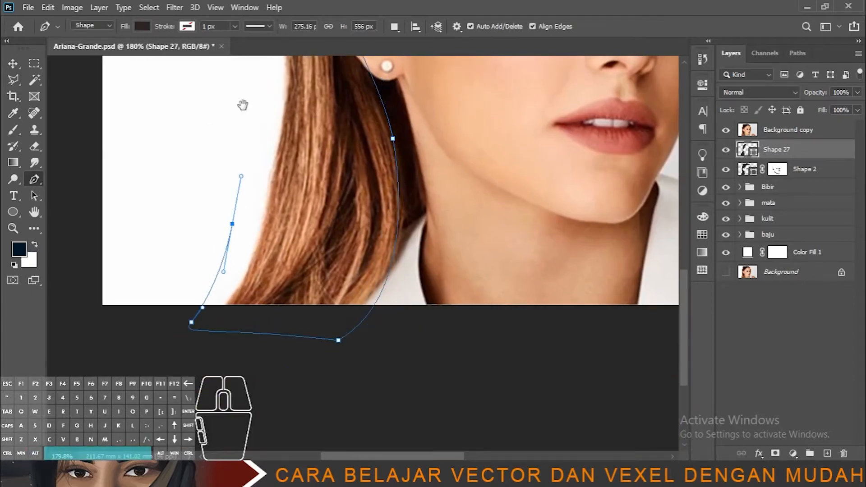
pyautogui.moveTo(242, 105); pyautogui.dragTo(287, 406)
pyautogui.moveTo(276, 276); pyautogui.dragTo(297, 205)
pyautogui.moveTo(306, 169); pyautogui.dragTo(289, 421)
pyautogui.moveTo(334, 309); pyautogui.dragTo(390, 264)
pyautogui.moveTo(449, 245); pyautogui.dragTo(463, 242)
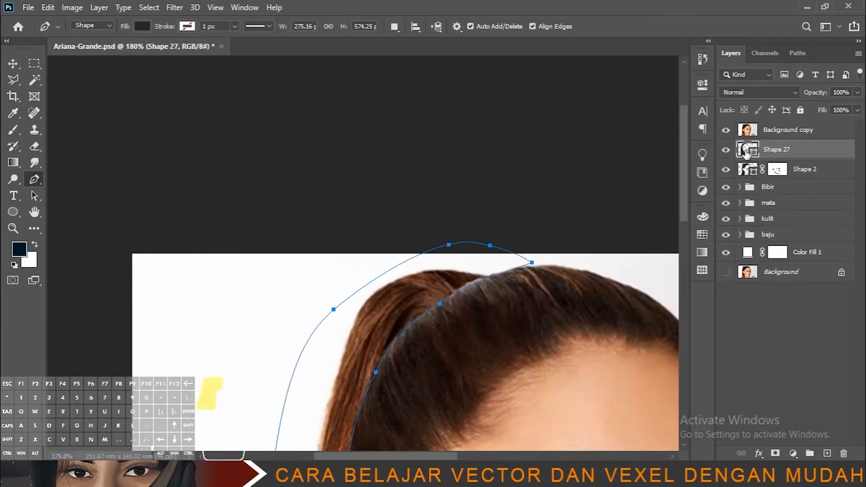
# Fill the ponytail shape with a brown sampled from the hair in the photo and clip it to Shape 2
pyautogui.doubleClick(746, 153)
pyautogui.click(388, 310)
pyautogui.click(815, 195)
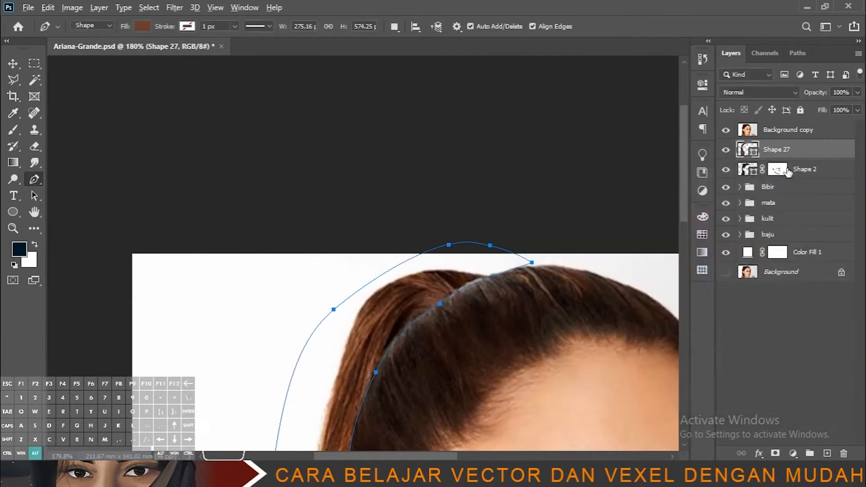
pyautogui.keyDown('alt'); pyautogui.click(790, 156); pyautogui.keyUp('alt')
# Hide the Background copy photo and examine the ponytail's new colour on the whole portrait and up close
pyautogui.click(725, 130)
pyautogui.scroll(-11, 341, 247)
pyautogui.press('v')
pyautogui.click(585, 367)
pyautogui.scroll(5, 514, 246)
pyautogui.scroll(4, 271, 267)
pyautogui.moveTo(266, 267); pyautogui.dragTo(436, 258)
# Show the photo again and cut a pointed dark strand out of Shape 27 in the lower ponytail below the ear
pyautogui.click(726, 130)
pyautogui.click(787, 149)
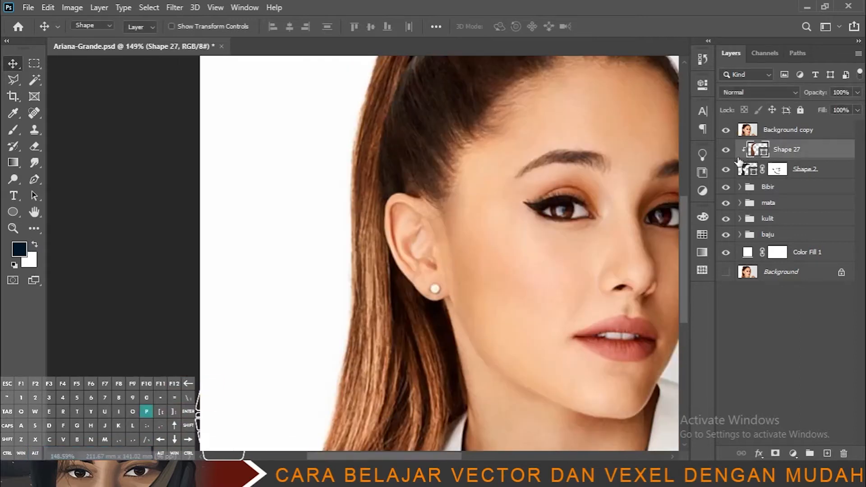
pyautogui.press('p')
pyautogui.moveTo(404, 301); pyautogui.dragTo(400, 238)
pyautogui.click(395, 26)
pyautogui.click(424, 71)
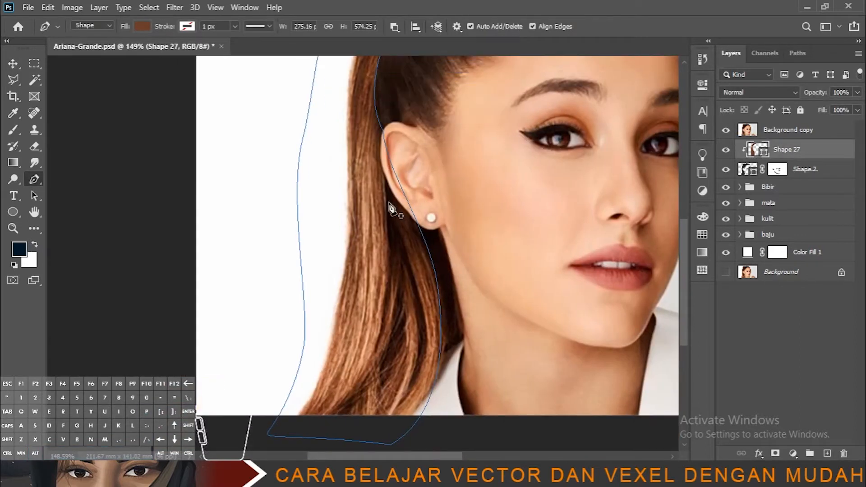
pyautogui.moveTo(396, 408); pyautogui.dragTo(416, 357)
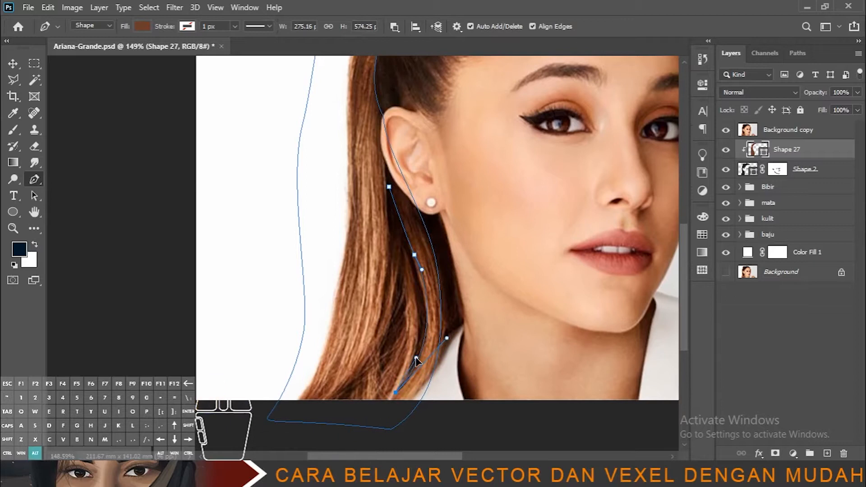
pyautogui.moveTo(399, 236); pyautogui.dragTo(387, 279)
pyautogui.moveTo(371, 340); pyautogui.dragTo(386, 292)
pyautogui.moveTo(389, 188); pyautogui.dragTo(388, 156)
# Cut small dark strand gaps out of Shape 27 near the hair tie at the ponytail's top
pyautogui.moveTo(424, 211); pyautogui.dragTo(403, 322)
pyautogui.moveTo(446, 129); pyautogui.dragTo(408, 251)
pyautogui.click(369, 183)
pyautogui.moveTo(342, 214); pyautogui.dragTo(351, 181)
pyautogui.click(375, 171)
pyautogui.click(370, 183)
pyautogui.click(400, 161)
pyautogui.click(357, 150)
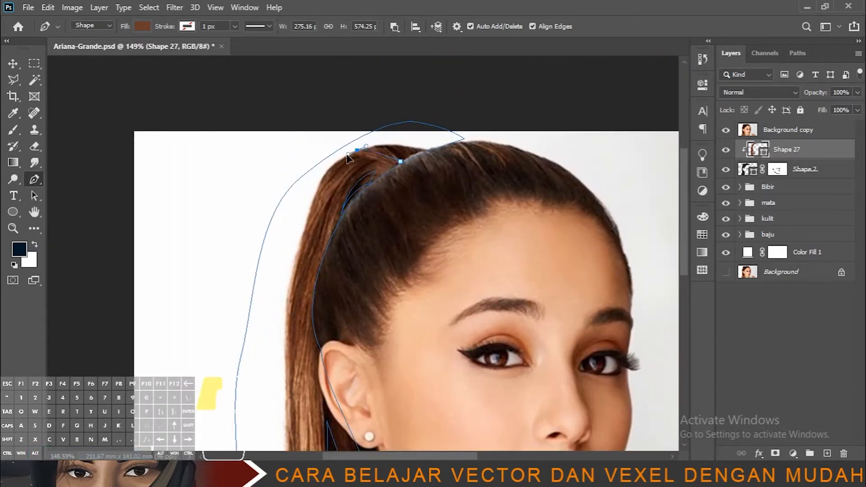
pyautogui.moveTo(400, 161); pyautogui.dragTo(403, 179)
pyautogui.scroll(-2, 442, 187)
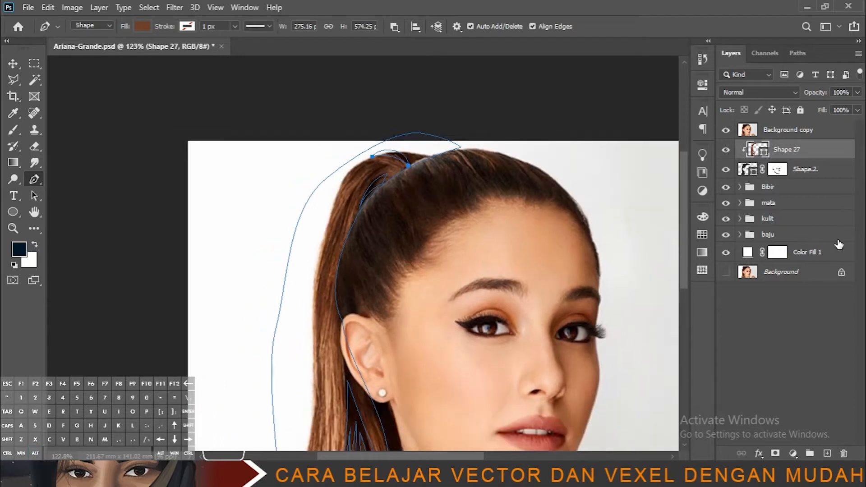
# Hide the Background copy photo to check the hair and add a new empty layer above Shape 27
pyautogui.click(727, 132)
pyautogui.click(805, 172)
pyautogui.scroll(-3, 350, 271)
pyautogui.scroll(3, 350, 270)
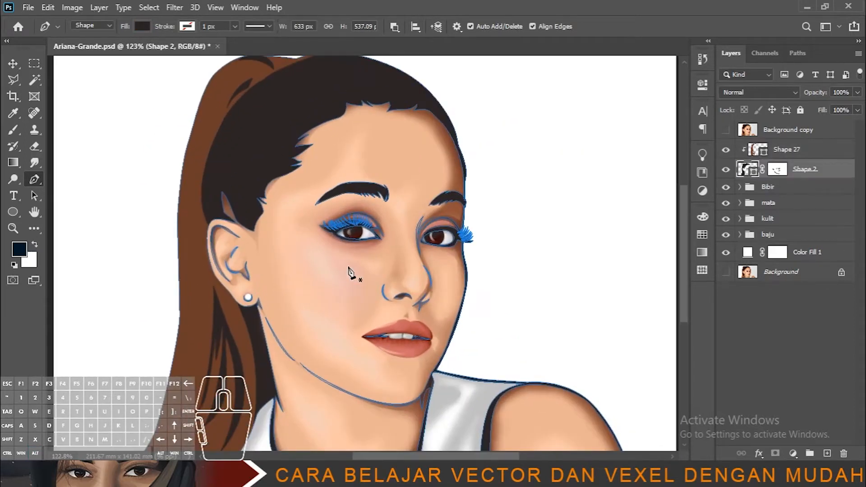
pyautogui.moveTo(350, 270); pyautogui.dragTo(375, 282)
pyautogui.click(794, 154)
pyautogui.click(827, 454)
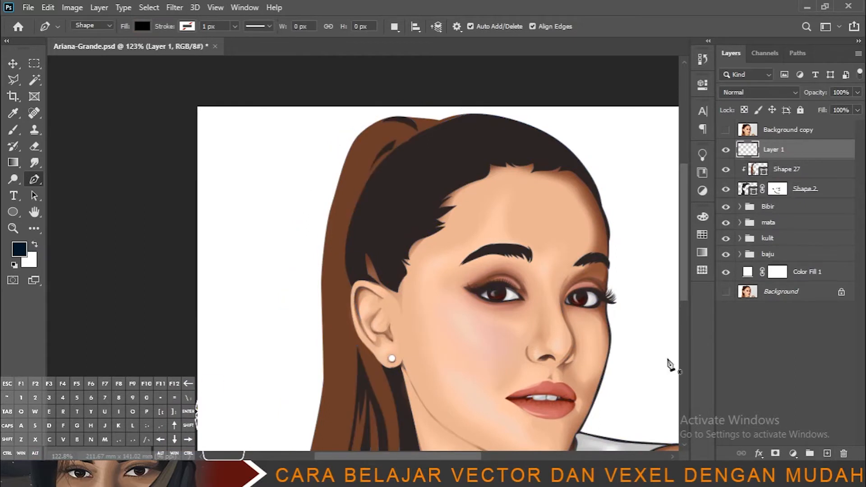
# Show the Background copy photo and set the Pen tool to Path mode
pyautogui.click(725, 131)
pyautogui.click(724, 131)
pyautogui.click(725, 131)
pyautogui.click(411, 141)
pyautogui.hotkey('ctrl', 'z')
pyautogui.click(92, 25)
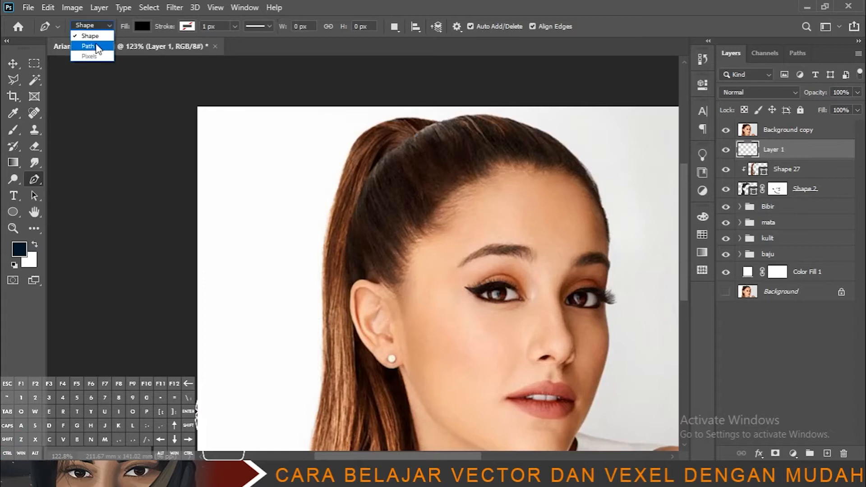
pyautogui.click(88, 46)
# Trace two open strand paths along the ponytail's outer edge, from the hair tie down past the canvas edge
pyautogui.click(411, 135)
pyautogui.moveTo(342, 168); pyautogui.dragTo(309, 243)
pyautogui.moveTo(323, 376); pyautogui.dragTo(309, 411)
pyautogui.keyDown('ctrl'); pyautogui.click(298, 361); pyautogui.keyUp('ctrl')
pyautogui.click(408, 139)
pyautogui.moveTo(351, 157); pyautogui.dragTo(342, 170)
pyautogui.moveTo(334, 322); pyautogui.dragTo(360, 109)
pyautogui.moveTo(285, 286); pyautogui.dragTo(222, 329)
pyautogui.keyDown('ctrl'); pyautogui.click(317, 318); pyautogui.keyUp('ctrl')
# Trace two open strand paths through the middle of the ponytail, starting above the ear and ending at the hair tips
pyautogui.moveTo(361, 97); pyautogui.dragTo(362, 201)
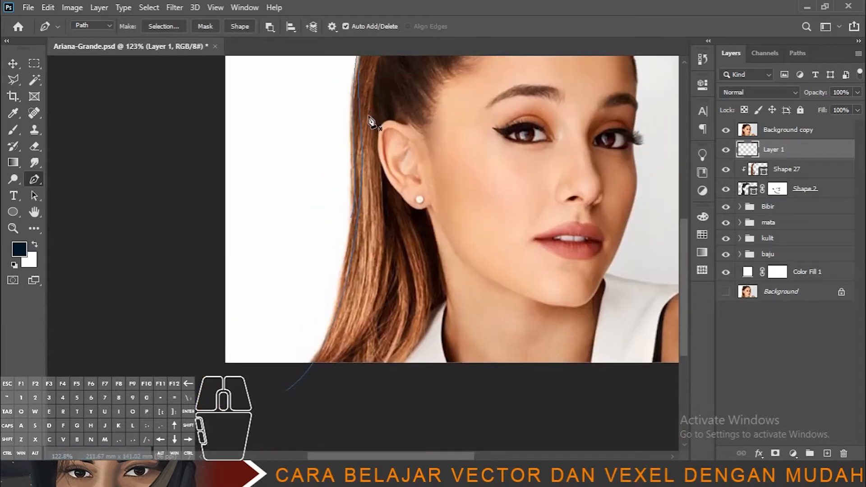
pyautogui.click(372, 88)
pyautogui.moveTo(365, 242); pyautogui.dragTo(353, 298)
pyautogui.moveTo(290, 392); pyautogui.dragTo(238, 422)
pyautogui.keyDown('ctrl'); pyautogui.click(305, 347); pyautogui.keyUp('ctrl')
pyautogui.click(376, 152)
pyautogui.moveTo(319, 369); pyautogui.dragTo(257, 411)
pyautogui.keyDown('ctrl'); pyautogui.click(316, 338); pyautogui.keyUp('ctrl')
# Add open strand paths that curve through the ponytail's central section and sweep outward below the canvas
pyautogui.moveTo(324, 370); pyautogui.dragTo(224, 421)
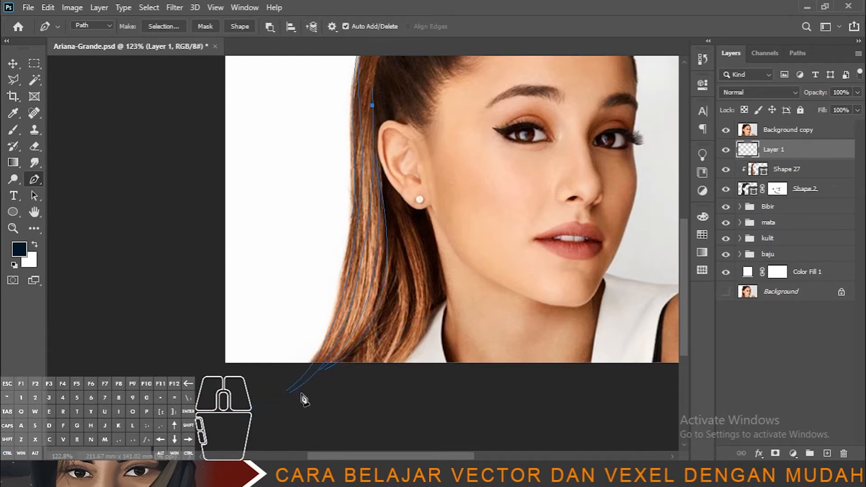
pyautogui.moveTo(306, 381); pyautogui.dragTo(199, 419)
pyautogui.keyDown('ctrl'); pyautogui.click(319, 418); pyautogui.keyUp('ctrl')
pyautogui.click(366, 87)
pyautogui.moveTo(270, 414); pyautogui.dragTo(271, 414)
pyautogui.keyDown('ctrl'); pyautogui.click(271, 414); pyautogui.keyUp('ctrl')
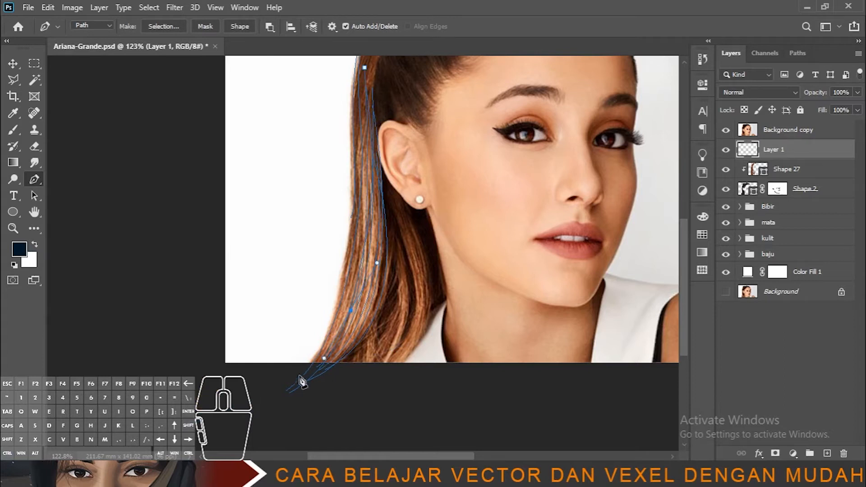
pyautogui.keyDown('ctrl'); pyautogui.click(262, 375); pyautogui.keyUp('ctrl')
# Trace loose strand paths that flare outward from the ponytail's outer edge
pyautogui.moveTo(369, 76); pyautogui.dragTo(397, 143)
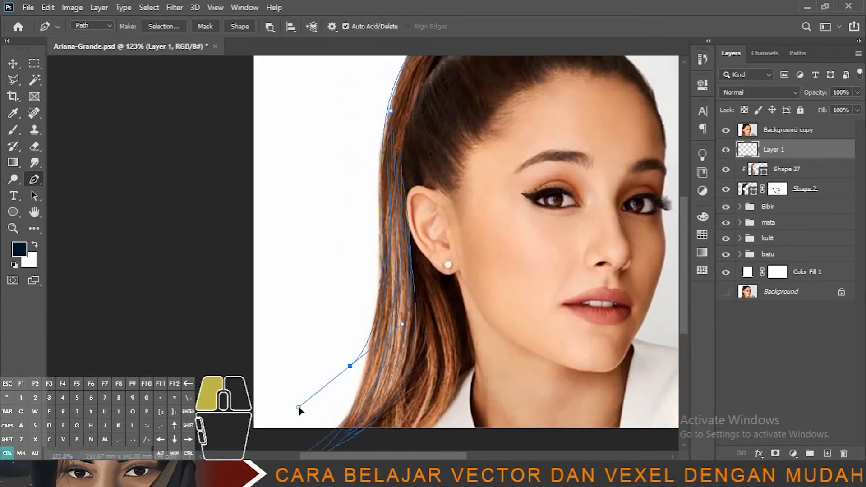
pyautogui.scroll(-3, 384, 162)
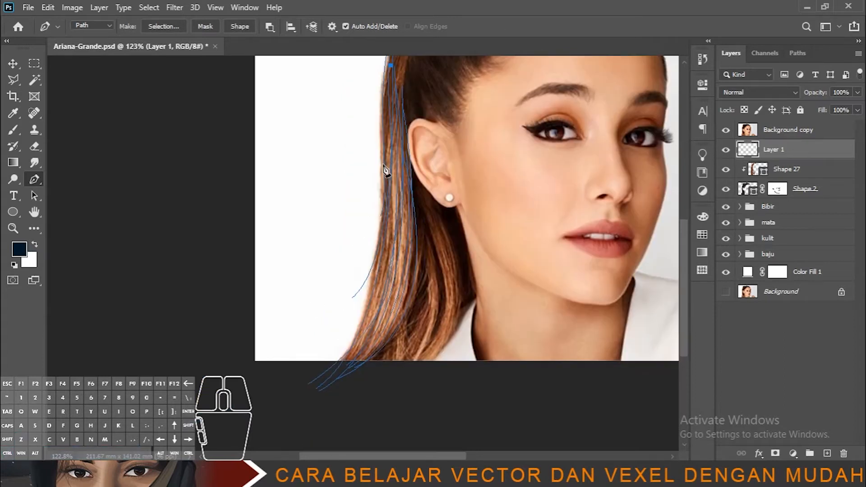
pyautogui.moveTo(332, 350); pyautogui.dragTo(274, 384)
pyautogui.moveTo(273, 385); pyautogui.dragTo(268, 389)
pyautogui.keyDown('ctrl'); pyautogui.click(269, 388); pyautogui.keyUp('ctrl')
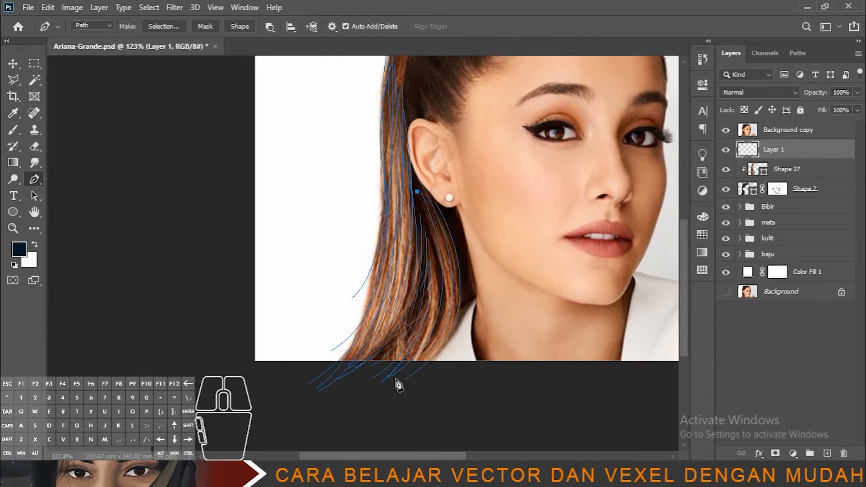
# Trace several strand paths from behind the ear through the inner lower hair, sweeping past the canvas's lower edge
pyautogui.moveTo(397, 378); pyautogui.dragTo(289, 438)
pyautogui.keyDown('ctrl'); pyautogui.click(289, 437); pyautogui.keyUp('ctrl')
pyautogui.click(430, 208)
pyautogui.moveTo(356, 395); pyautogui.dragTo(188, 438)
pyautogui.keyDown('ctrl'); pyautogui.click(188, 437); pyautogui.keyUp('ctrl')
pyautogui.moveTo(344, 400); pyautogui.dragTo(491, 352)
pyautogui.keyDown('ctrl'); pyautogui.click(492, 352); pyautogui.keyUp('ctrl')
pyautogui.moveTo(325, 384); pyautogui.dragTo(172, 435)
pyautogui.keyDown('ctrl'); pyautogui.click(364, 413); pyautogui.keyUp('ctrl')
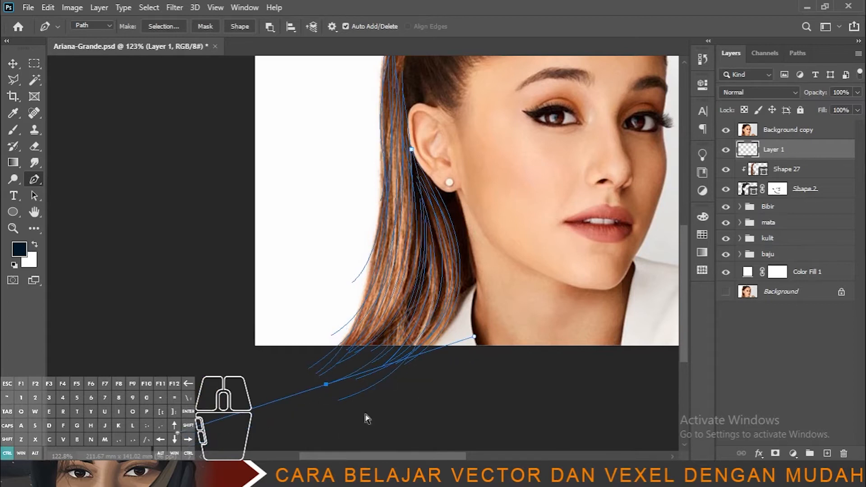
pyautogui.moveTo(401, 113); pyautogui.dragTo(404, 142)
pyautogui.moveTo(313, 426); pyautogui.dragTo(316, 397)
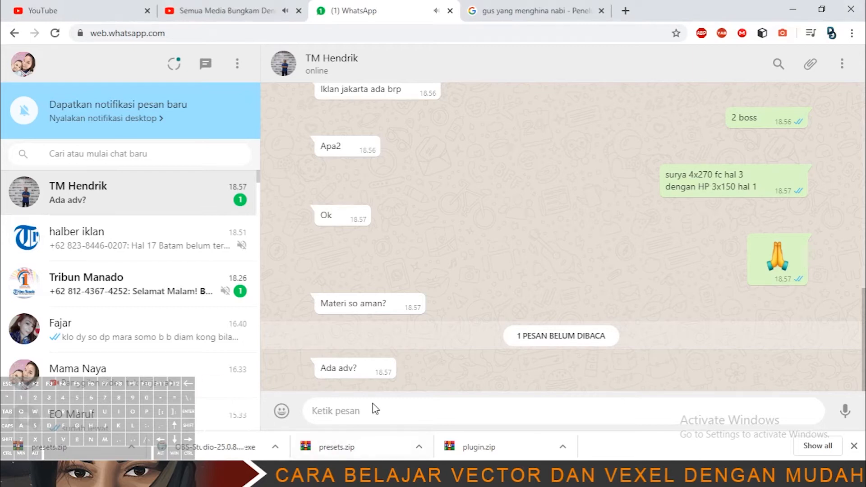
# Switch to the open WhatsApp Web chat in the browser and enter the reply "blum ada bos"
pyautogui.write('blum ada bos')
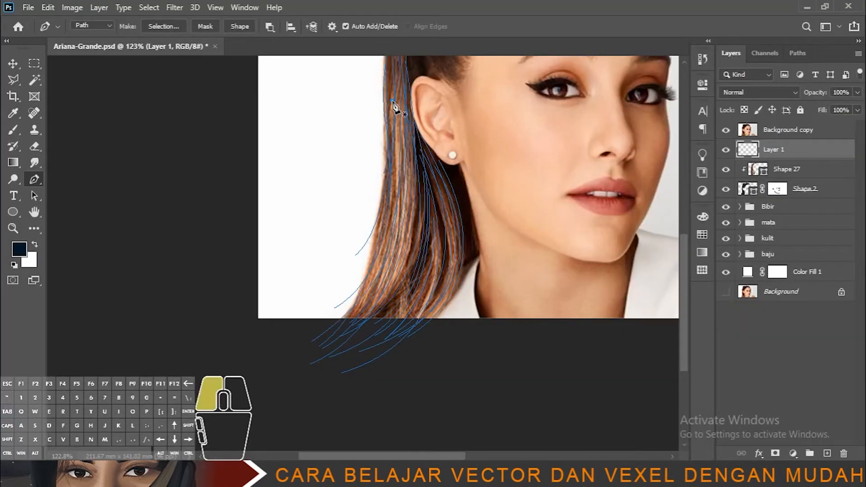
# Finish a strand sweeping below the canvas and trace an open path from the ponytail's base down its inner edge beside the ear
pyautogui.moveTo(306, 361); pyautogui.dragTo(192, 433)
pyautogui.keyDown('ctrl'); pyautogui.click(311, 421); pyautogui.keyUp('ctrl')
pyautogui.moveTo(379, 162); pyautogui.dragTo(346, 369)
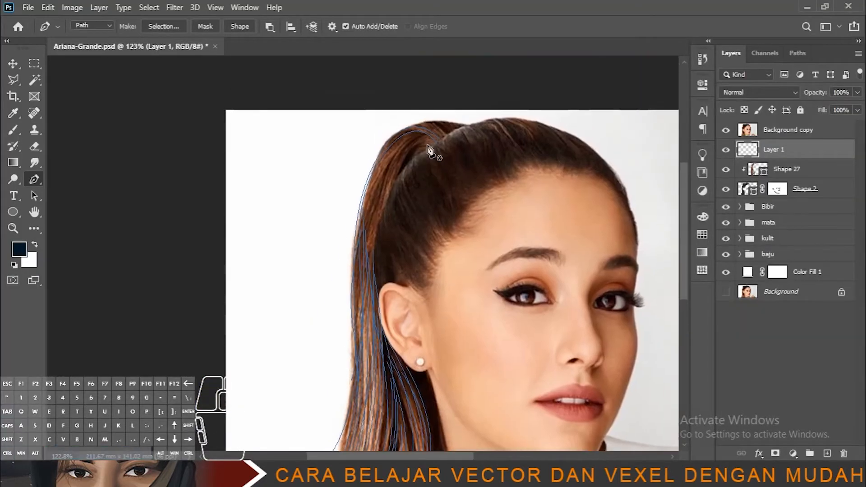
pyautogui.moveTo(389, 189); pyautogui.dragTo(371, 239)
pyautogui.moveTo(375, 340); pyautogui.dragTo(377, 410)
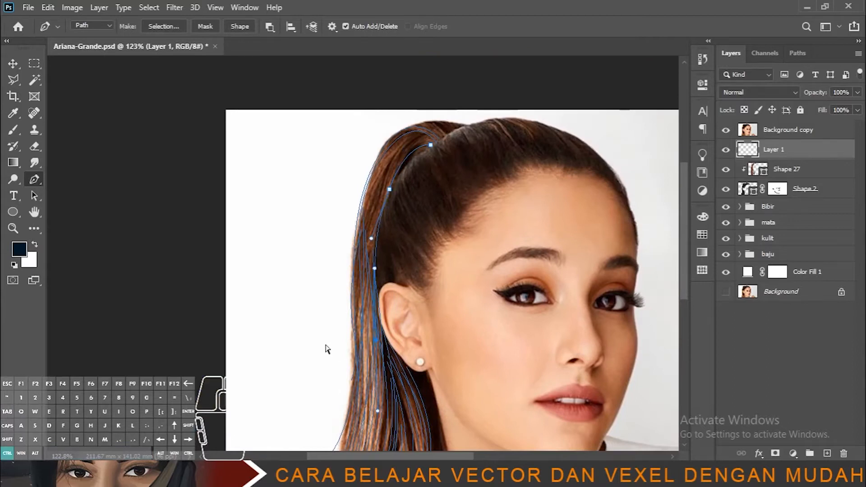
pyautogui.moveTo(364, 249); pyautogui.dragTo(361, 393)
pyautogui.click(359, 402)
pyautogui.keyDown('ctrl'); pyautogui.click(331, 361); pyautogui.keyUp('ctrl')
# Trace two more open strand paths from the ponytail's upper curve down through its middle section
pyautogui.click(417, 147)
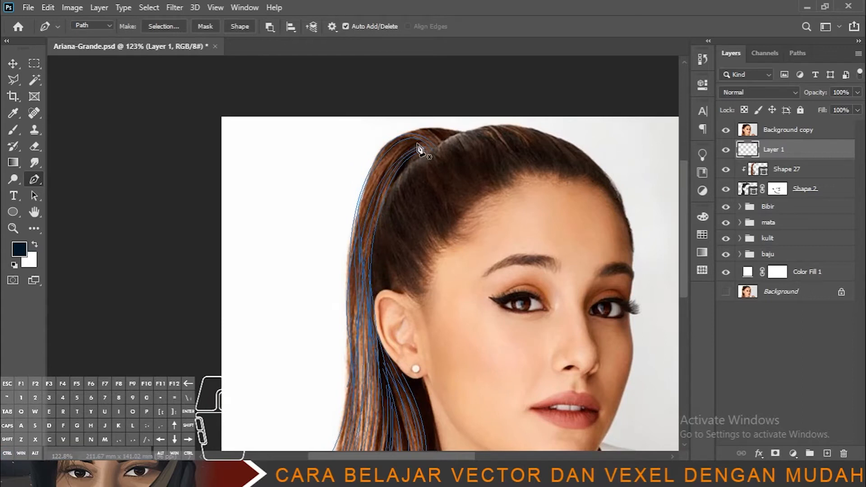
pyautogui.moveTo(357, 287); pyautogui.dragTo(359, 420)
pyautogui.keyDown('ctrl'); pyautogui.click(336, 360); pyautogui.keyUp('ctrl')
pyautogui.click(417, 139)
pyautogui.moveTo(351, 301); pyautogui.dragTo(363, 433)
pyautogui.keyDown('ctrl'); pyautogui.click(324, 306); pyautogui.keyUp('ctrl')
pyautogui.hotkey('alt', 'Tab')
pyautogui.hotkey('alt', 'Tab')
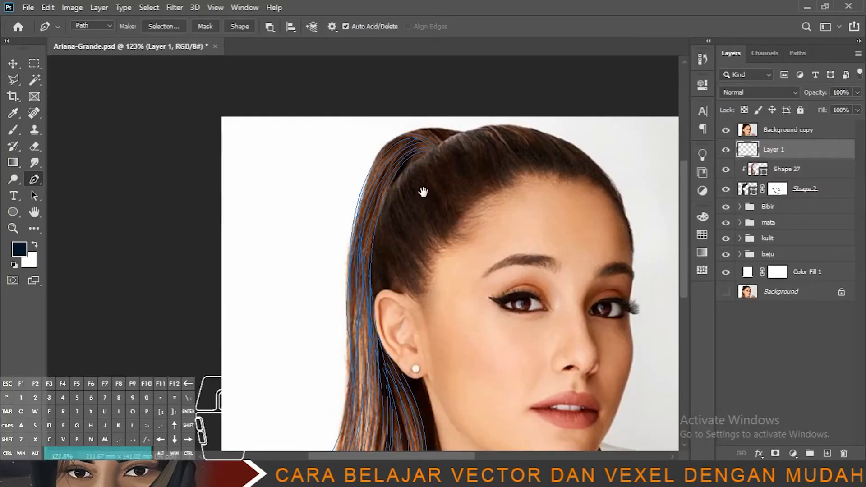
# Trace several strand paths arching from the hair tie over the ponytail's crown and down its outer side
pyautogui.moveTo(423, 191); pyautogui.dragTo(439, 222)
pyautogui.click(457, 175)
pyautogui.moveTo(385, 202); pyautogui.dragTo(350, 268)
pyautogui.keyDown('ctrl'); pyautogui.click(339, 242); pyautogui.keyUp('ctrl')
pyautogui.click(462, 171)
pyautogui.moveTo(404, 181); pyautogui.dragTo(404, 182)
pyautogui.keyDown('ctrl'); pyautogui.click(363, 205); pyautogui.keyUp('ctrl')
pyautogui.moveTo(375, 226); pyautogui.dragTo(332, 297)
pyautogui.keyDown('ctrl'); pyautogui.click(332, 297); pyautogui.keyUp('ctrl')
pyautogui.moveTo(382, 235); pyautogui.dragTo(353, 346)
pyautogui.keyDown('ctrl'); pyautogui.click(353, 346); pyautogui.keyUp('ctrl')
# Add finer strand paths between the existing ones, from the hair tie down the ponytail's upper half
pyautogui.scroll(3, 475, 181)
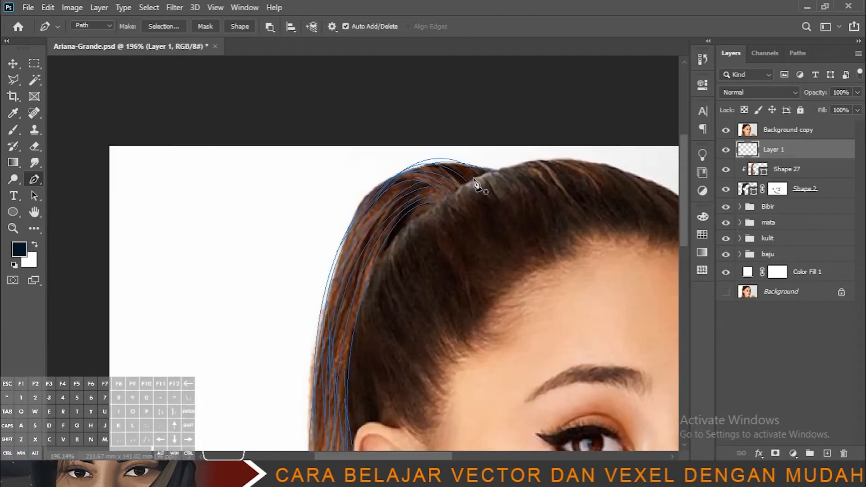
pyautogui.moveTo(362, 223); pyautogui.dragTo(310, 305)
pyautogui.keyDown('ctrl'); pyautogui.click(289, 218); pyautogui.keyUp('ctrl')
pyautogui.click(464, 185)
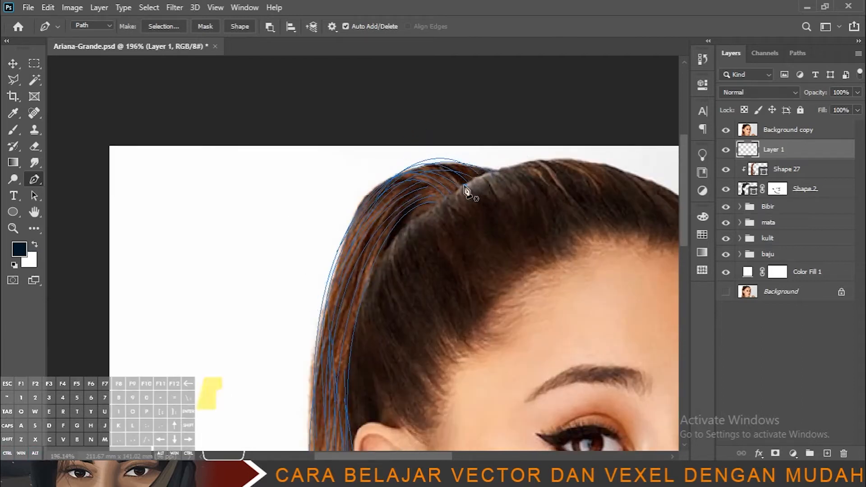
pyautogui.moveTo(248, 406); pyautogui.dragTo(248, 406)
pyautogui.keyDown('ctrl'); pyautogui.click(280, 342); pyautogui.keyUp('ctrl')
pyautogui.moveTo(312, 289); pyautogui.dragTo(353, 383)
pyautogui.click(401, 85)
pyautogui.keyDown('ctrl'); pyautogui.click(354, 253); pyautogui.keyUp('ctrl')
# Trace remaining strand paths through the ponytail's mid-length and along its outer edge
pyautogui.scroll(-5, 354, 257)
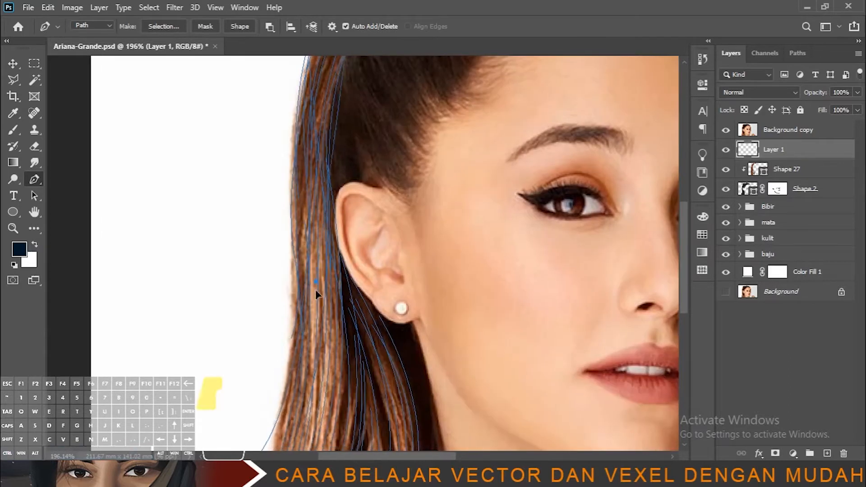
pyautogui.scroll(-2, 277, 246)
pyautogui.scroll(-3, 289, 266)
pyautogui.moveTo(287, 268); pyautogui.dragTo(252, 330)
pyautogui.keyDown('ctrl'); pyautogui.click(264, 298); pyautogui.keyUp('ctrl')
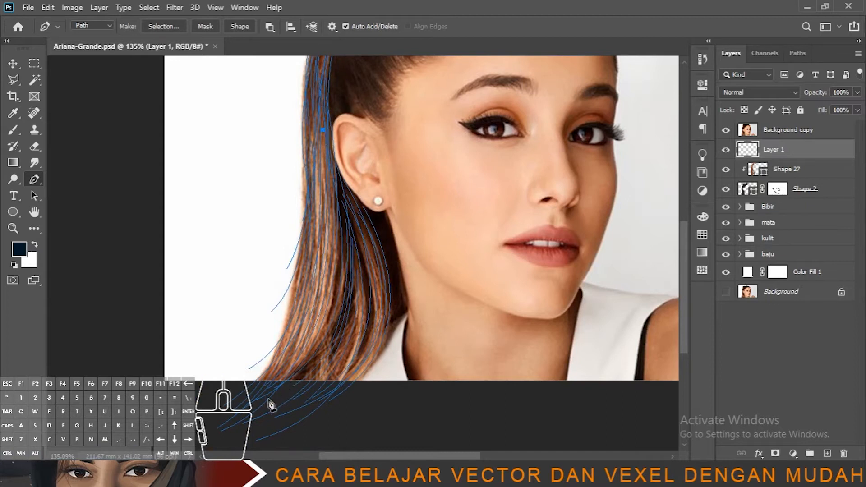
pyautogui.scroll(-2, 271, 405)
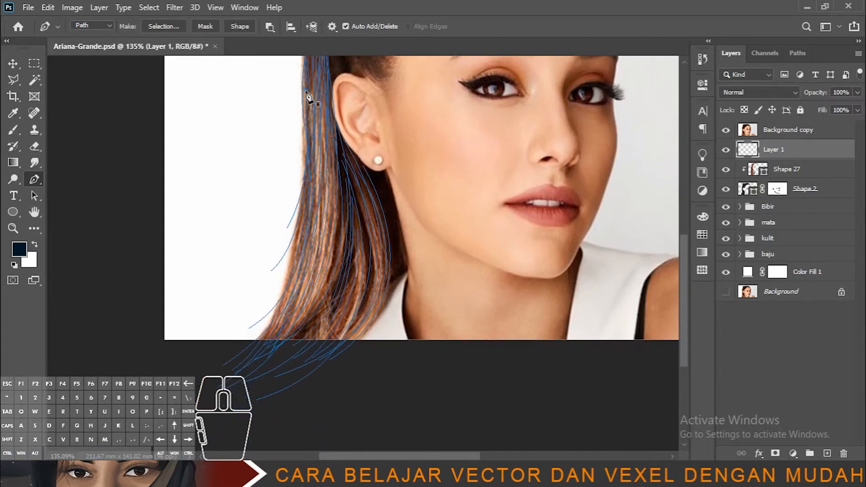
pyautogui.scroll(5, 284, 167)
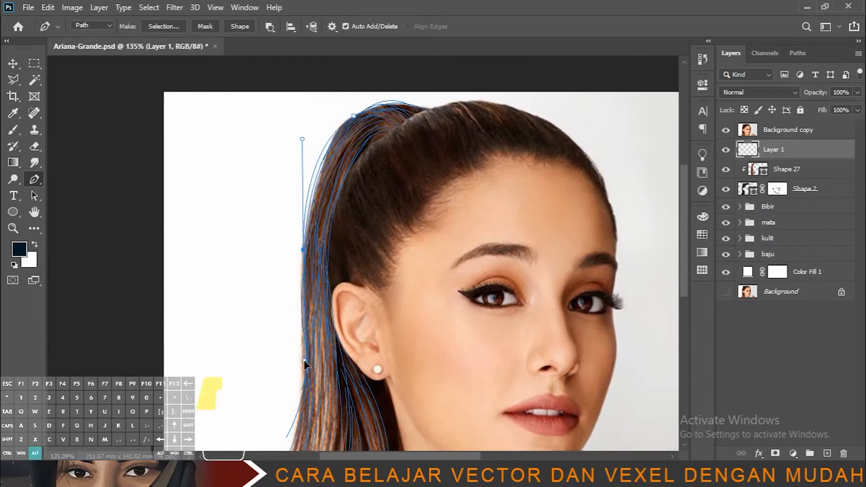
# Set a 7 px hard round brush with 100% opacity, flow and smoothing, and hide the Background copy layer
pyautogui.moveTo(522, 181); pyautogui.dragTo(443, 188)
pyautogui.scroll(-3, 366, 194)
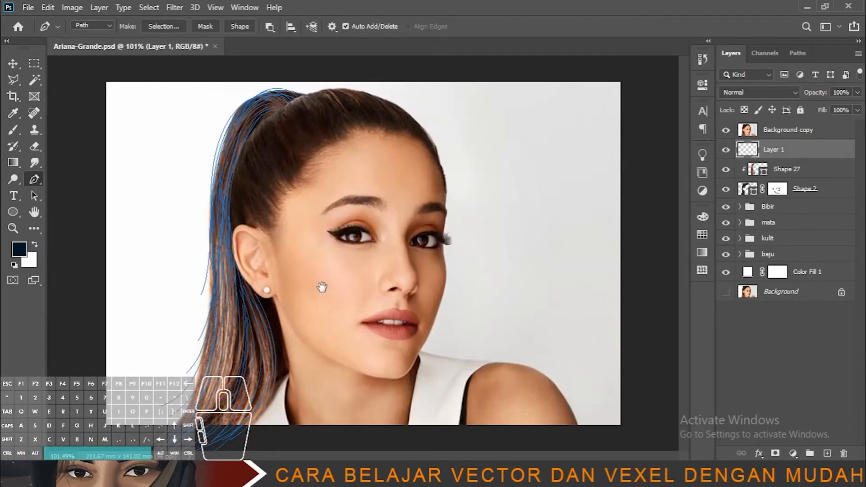
pyautogui.scroll(2, 372, 214)
pyautogui.moveTo(321, 259); pyautogui.dragTo(501, 154)
pyautogui.press('b')
pyautogui.rightClick(491, 201)
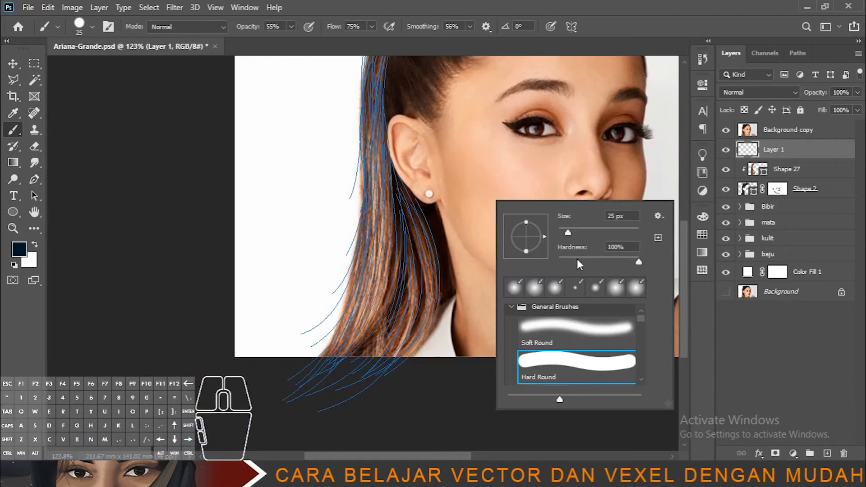
pyautogui.moveTo(567, 233); pyautogui.dragTo(560, 232)
pyautogui.moveTo(371, 27); pyautogui.dragTo(548, 43)
pyautogui.moveTo(292, 27); pyautogui.dragTo(384, 41)
pyautogui.click(726, 130)
pyautogui.rightClick(422, 213)
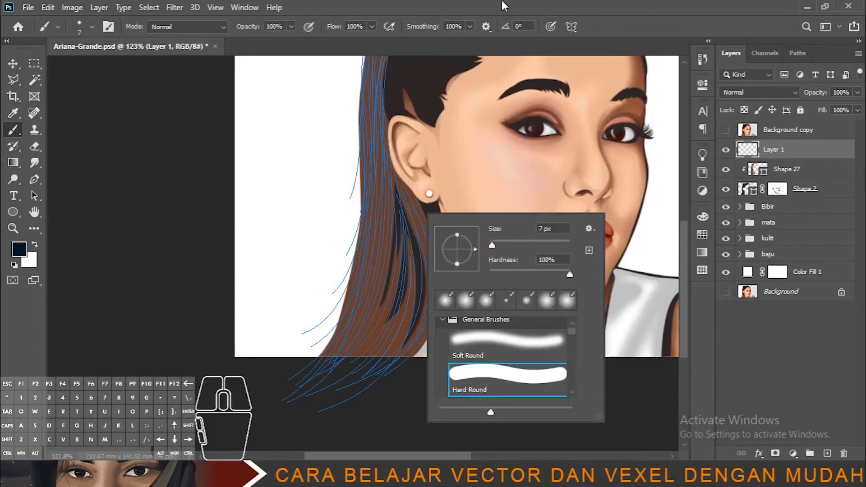
pyautogui.press('Escape')
# Try stroking all strand paths on Layer 1 with the dark 7 px hard round brush, then undo the stroke
pyautogui.press('p')
pyautogui.rightClick(426, 160)
pyautogui.click(477, 261)
pyautogui.click(506, 143)
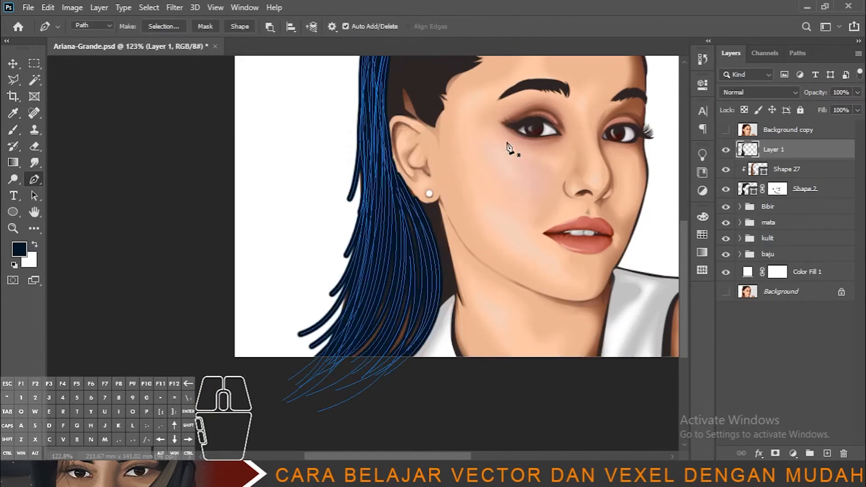
pyautogui.hotkey('ctrl', 'z')
# Change the brush preset to Hard Round Pressure Size
pyautogui.press('b')
pyautogui.rightClick(444, 164)
pyautogui.scroll(-2, 531, 323)
pyautogui.click(532, 319)
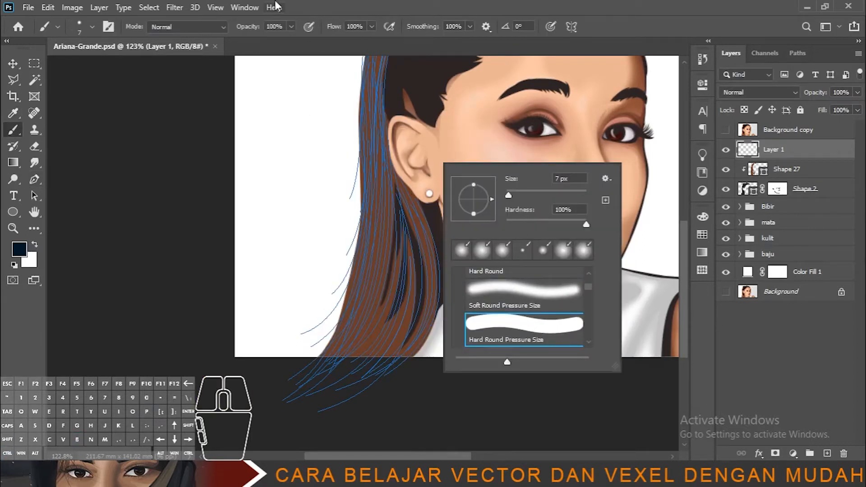
pyautogui.click(418, 2)
# Try stroking the strand paths with the dark brush and simulated pressure, then undo the stroke
pyautogui.press('p')
pyautogui.rightClick(401, 232)
pyautogui.click(455, 262)
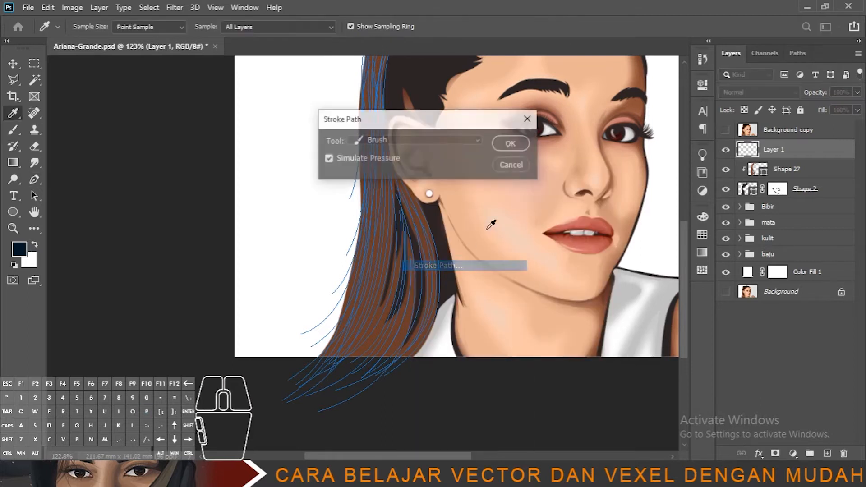
pyautogui.click(511, 143)
pyautogui.hotkey('ctrl', 'z')
# Sample the ponytail's brown as foreground colour, stroke the strand paths with it on Layer 1, and hide the path outlines
pyautogui.click(19, 249)
pyautogui.click(367, 340)
pyautogui.click(817, 196)
pyautogui.rightClick(395, 261)
pyautogui.click(432, 263)
pyautogui.click(506, 151)
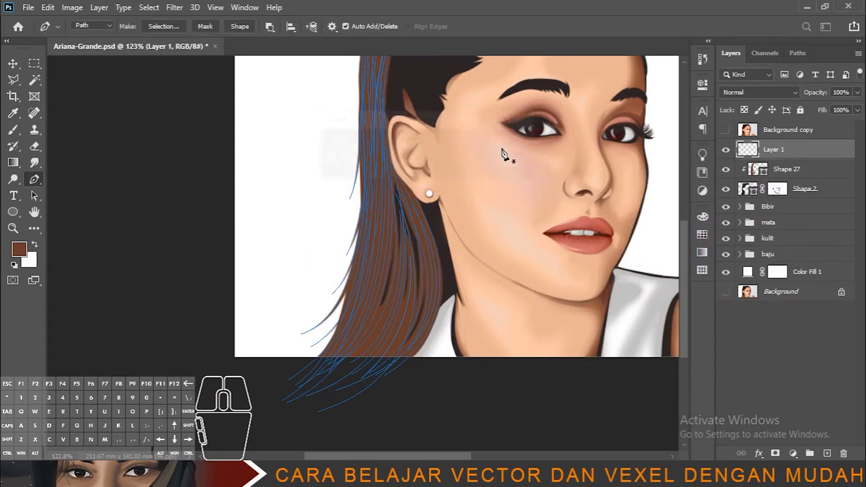
pyautogui.press('b')
pyautogui.scroll(-3, 330, 213)
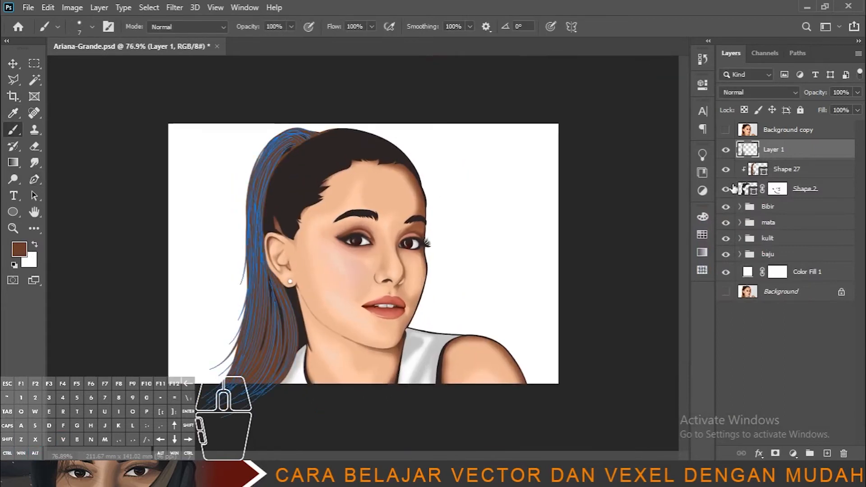
pyautogui.hotkey('ctrl', 'h')
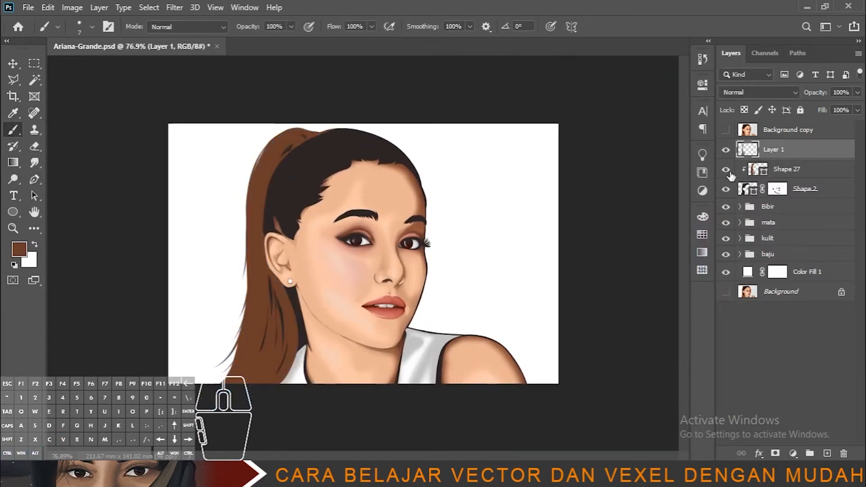
# Try a darker brown fill on Shape 27 and an extra layer above Layer 1, then undo both
pyautogui.doubleClick(754, 171)
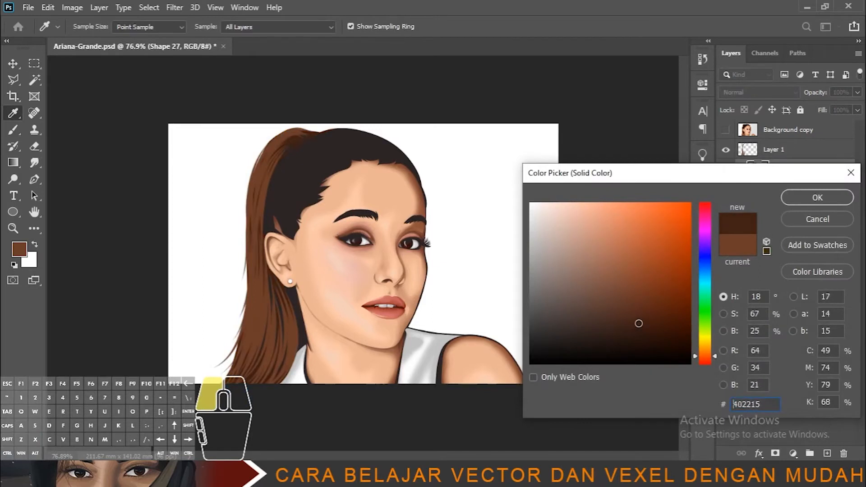
pyautogui.moveTo(638, 323); pyautogui.dragTo(642, 329)
pyautogui.click(844, 194)
pyautogui.scroll(4, 241, 166)
pyautogui.click(770, 150)
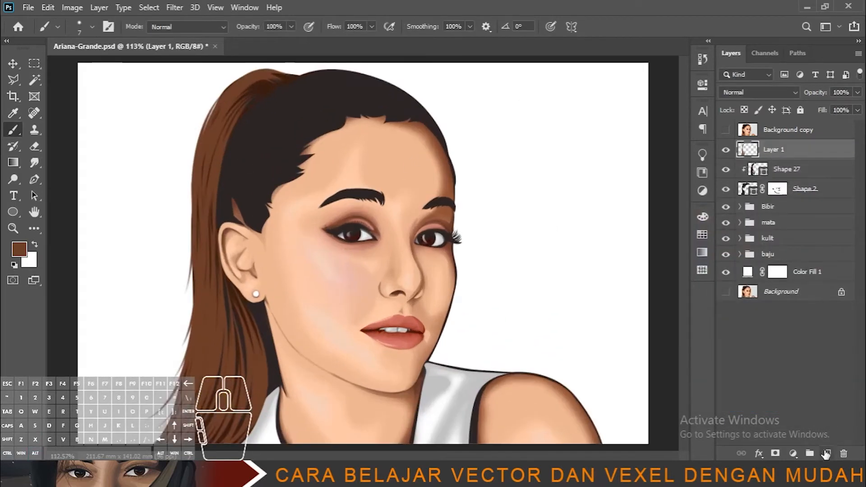
pyautogui.click(826, 454)
pyautogui.hotkey('ctrl', 'z')
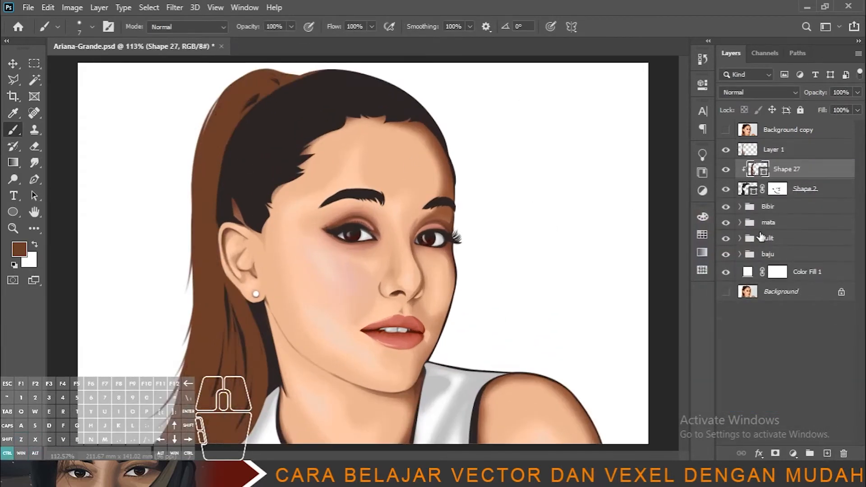
# Set the fill colour of Shape 27 to dark brown 401d0e
pyautogui.doubleClick(752, 172)
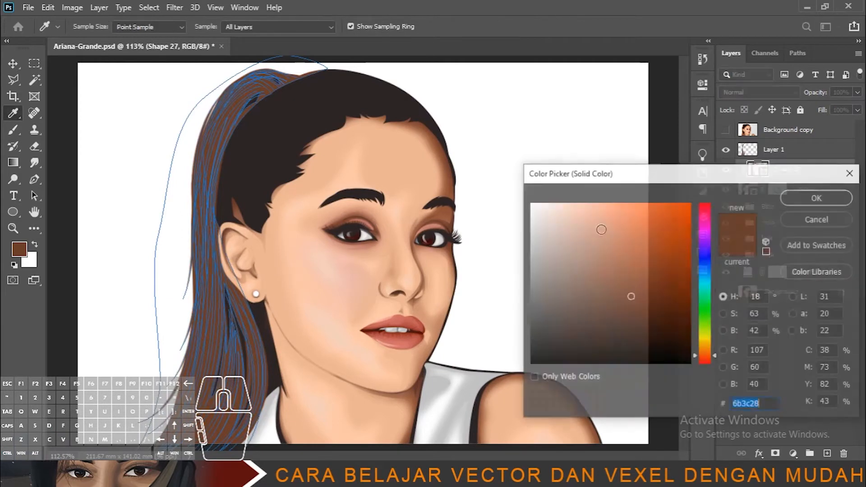
pyautogui.moveTo(633, 310)
pyautogui.mouseDown()
pyautogui.moveTo(633, 336)
pyautogui.moveTo(610, 317)
pyautogui.mouseUp()
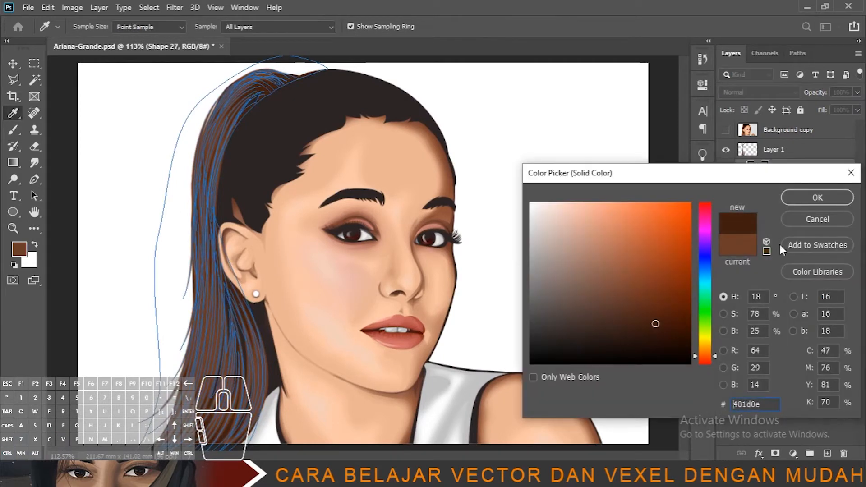
pyautogui.click(817, 197)
# Select all the ponytail strand paths and add a new layer above Layer 1
pyautogui.scroll(-3, 570, 196)
pyautogui.moveTo(167, 127); pyautogui.dragTo(326, 408)
pyautogui.press('ctrl')
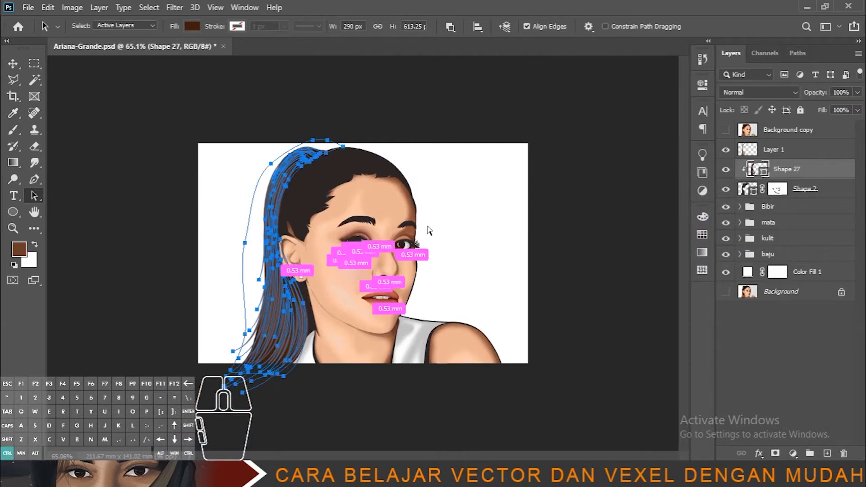
pyautogui.click(773, 151)
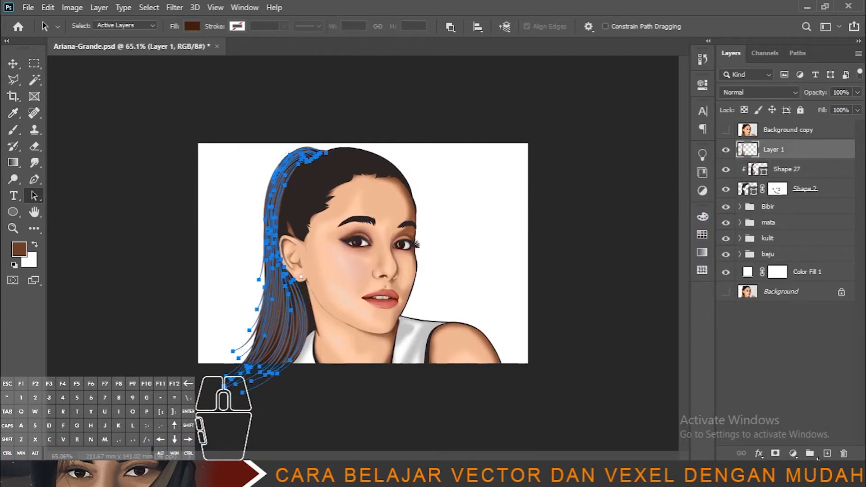
pyautogui.click(827, 453)
pyautogui.click(238, 252)
pyautogui.click(243, 258)
pyautogui.press('Delete')
# Set the brush size to 5 px and choose a lighter brown foreground colour
pyautogui.press('b')
pyautogui.scroll(3, 363, 254)
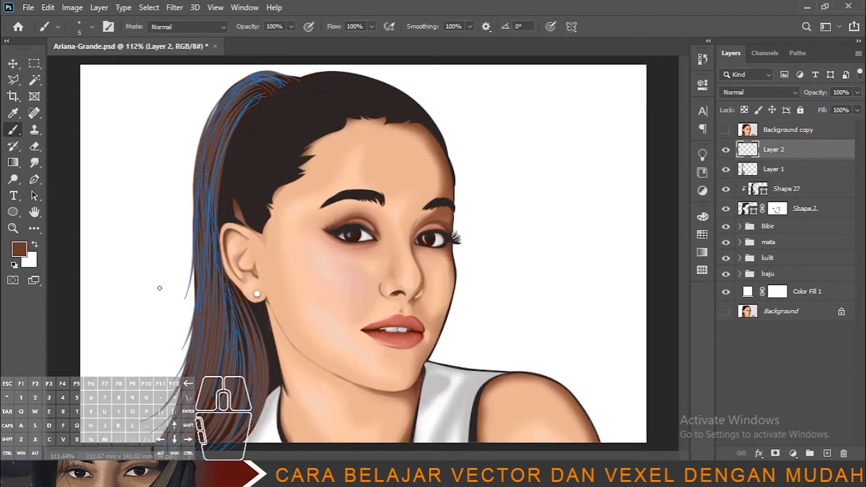
pyautogui.click(20, 252)
pyautogui.moveTo(624, 292); pyautogui.dragTo(619, 274)
pyautogui.click(815, 198)
# Try stroking the strand paths on Layer 2 with the lighter brown brush, then undo the stroke
pyautogui.press('p')
pyautogui.rightClick(293, 288)
pyautogui.click(329, 265)
pyautogui.click(507, 144)
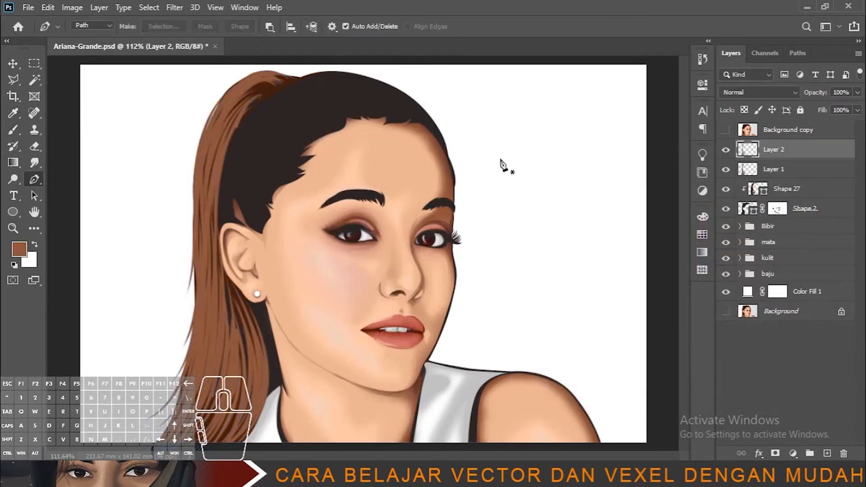
pyautogui.scroll(-5, 290, 266)
pyautogui.scroll(5, 290, 284)
pyautogui.hotkey('ctrl', 'z')
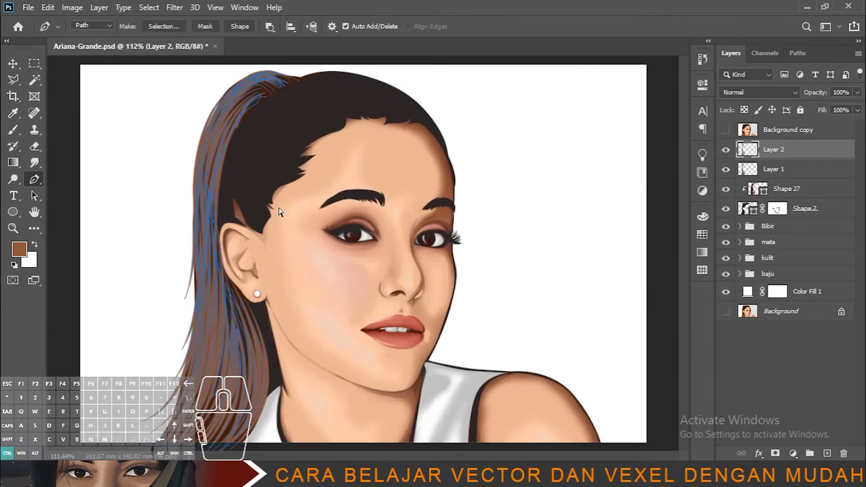
pyautogui.hotkey('ctrl', 'z')
# Stroke the strand paths again on Layer 2 with the lighter brown brush
pyautogui.press('b')
pyautogui.press('p')
pyautogui.rightClick(299, 252)
pyautogui.click(336, 260)
pyautogui.click(500, 145)
pyautogui.scroll(-3, 328, 247)
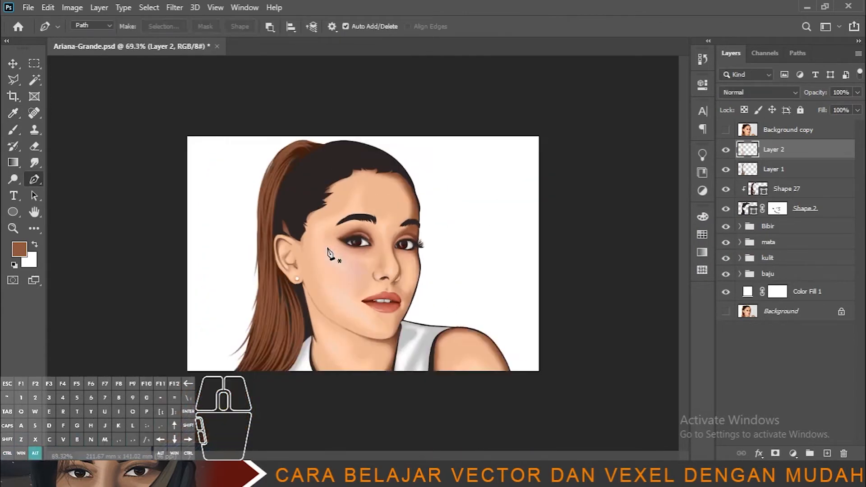
pyautogui.scroll(4, 311, 248)
pyautogui.scroll(-2, 303, 249)
pyautogui.scroll(2, 288, 218)
pyautogui.scroll(-2, 291, 205)
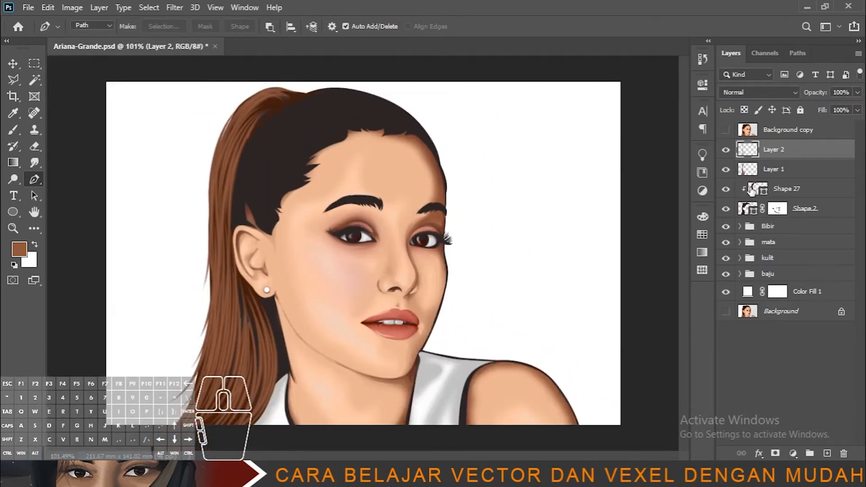
# Change the fill of Shape 27 to a slightly lighter dark brown
pyautogui.doubleClick(750, 190)
pyautogui.moveTo(653, 329)
pyautogui.mouseDown()
pyautogui.moveTo(642, 313)
pyautogui.moveTo(645, 319)
pyautogui.mouseUp()
pyautogui.click(822, 202)
pyautogui.scroll(-7, 316, 273)
pyautogui.press('v')
pyautogui.scroll(5, 342, 276)
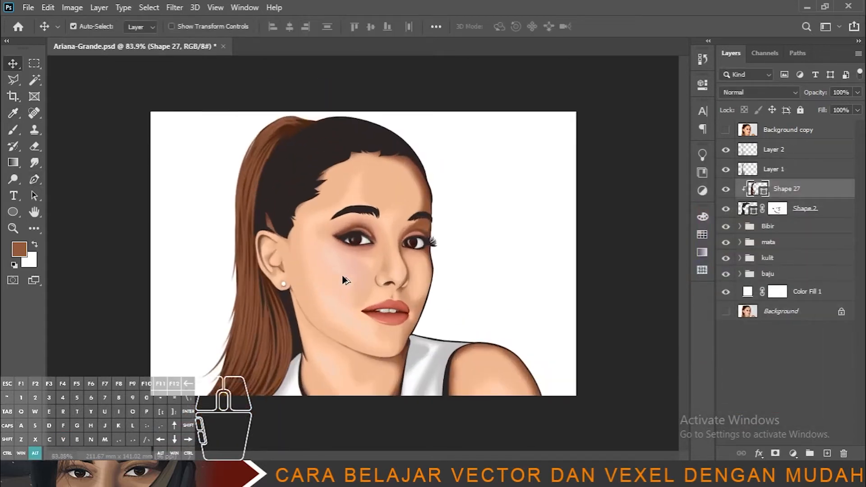
pyautogui.scroll(1, 342, 275)
pyautogui.scroll(2, 315, 229)
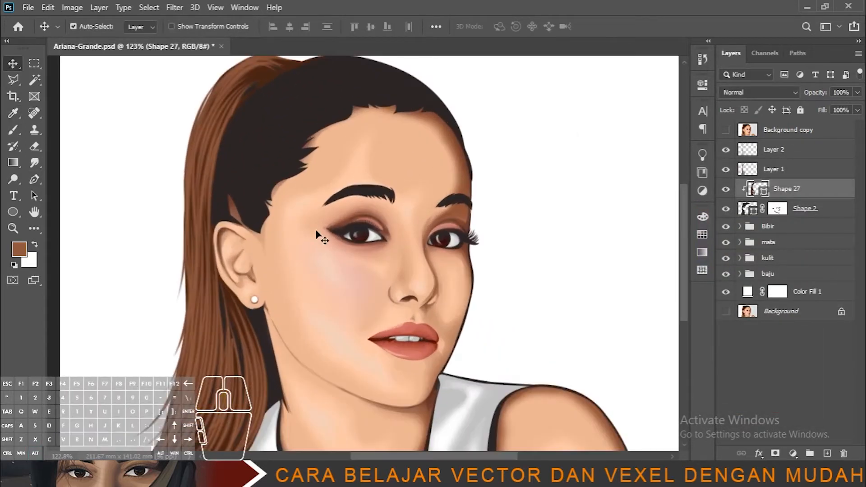
# Show the Background copy reference photo over the artwork, keeping it in its original position
pyautogui.moveTo(331, 223); pyautogui.dragTo(395, 260)
pyautogui.click(726, 130)
pyautogui.scroll(2, 308, 169)
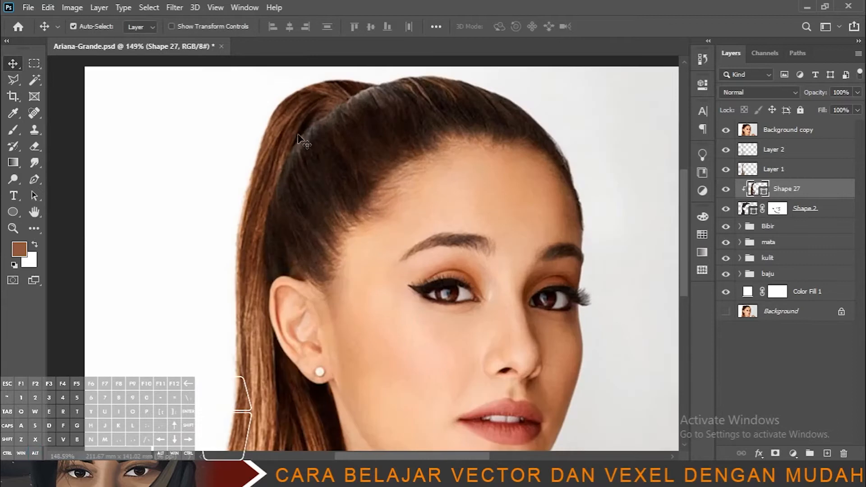
pyautogui.click(271, 198)
pyautogui.moveTo(270, 198); pyautogui.dragTo(270, 281)
pyautogui.hotkey('ctrl', 'z')
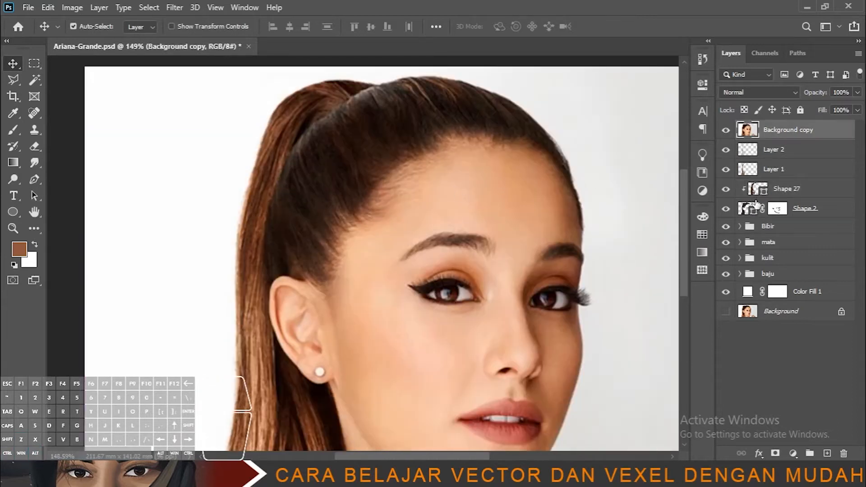
# Add a new empty layer directly above Layer 2, below the Background copy photo
pyautogui.click(752, 190)
pyautogui.click(766, 149)
pyautogui.click(826, 453)
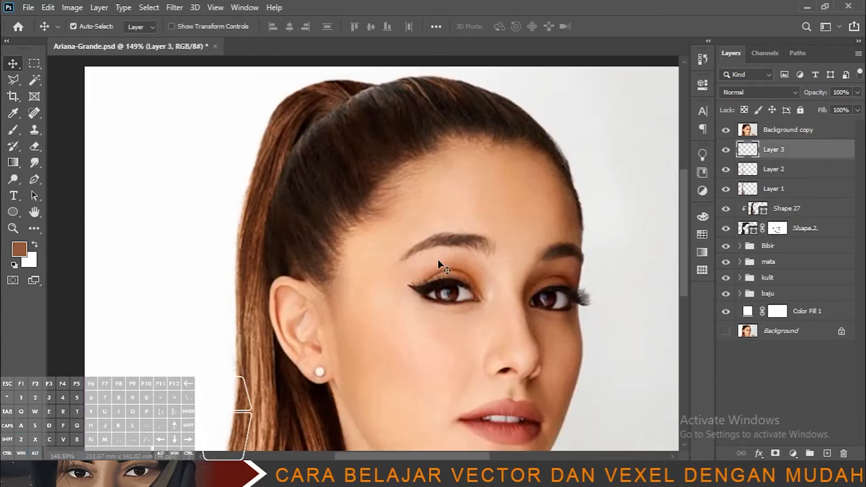
# Trace several curved strand paths with the Pen tool from the hair tie over the arch of the ponytail
pyautogui.press('p')
pyautogui.click(333, 112)
pyautogui.moveTo(304, 130); pyautogui.dragTo(294, 148)
pyautogui.moveTo(277, 180); pyautogui.dragTo(245, 279)
pyautogui.keyDown('ctrl'); pyautogui.click(226, 203); pyautogui.keyUp('ctrl')
pyautogui.click(340, 99)
pyautogui.moveTo(271, 174); pyautogui.dragTo(245, 267)
pyautogui.keyDown('ctrl'); pyautogui.click(230, 225); pyautogui.keyUp('ctrl')
pyautogui.click(350, 97)
pyautogui.moveTo(265, 138)
pyautogui.mouseDown()
pyautogui.moveTo(219, 205)
pyautogui.moveTo(244, 225)
pyautogui.mouseUp()
pyautogui.keyDown('ctrl'); pyautogui.click(230, 212); pyautogui.keyUp('ctrl')
pyautogui.keyDown('ctrl'); pyautogui.click(344, 93); pyautogui.keyUp('ctrl')
pyautogui.click(346, 93)
pyautogui.moveTo(250, 187); pyautogui.dragTo(232, 346)
pyautogui.keyDown('ctrl'); pyautogui.click(384, 118); pyautogui.keyUp('ctrl')
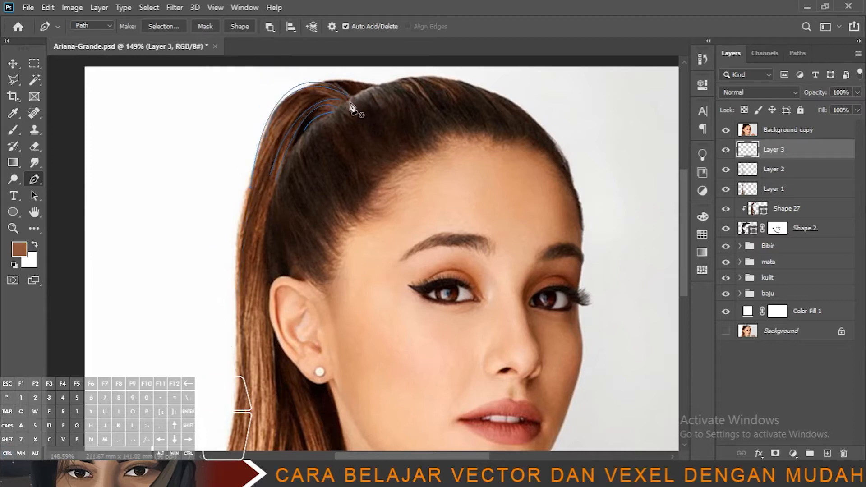
# Trace more strand paths from the ponytail's arch down its outer edge toward ear level
pyautogui.moveTo(252, 180)
pyautogui.mouseDown()
pyautogui.moveTo(203, 311)
pyautogui.moveTo(214, 286)
pyautogui.mouseUp()
pyautogui.keyDown('ctrl'); pyautogui.click(214, 283); pyautogui.keyUp('ctrl')
pyautogui.moveTo(284, 174); pyautogui.dragTo(282, 84)
pyautogui.click(275, 91)
pyautogui.moveTo(253, 185); pyautogui.dragTo(259, 225)
pyautogui.keyDown('ctrl'); pyautogui.click(257, 221); pyautogui.keyUp('ctrl')
pyautogui.moveTo(233, 94); pyautogui.dragTo(237, 180)
pyautogui.click(321, 97)
pyautogui.moveTo(246, 241)
pyautogui.mouseDown()
pyautogui.moveTo(242, 352)
pyautogui.moveTo(237, 247)
pyautogui.moveTo(224, 361)
pyautogui.mouseUp()
pyautogui.keyDown('ctrl'); pyautogui.click(242, 347); pyautogui.keyUp('ctrl')
pyautogui.click(315, 96)
pyautogui.keyDown('ctrl'); pyautogui.click(222, 329); pyautogui.keyUp('ctrl')
pyautogui.click(324, 96)
pyautogui.moveTo(249, 209); pyautogui.dragTo(226, 344)
pyautogui.keyDown('ctrl'); pyautogui.click(226, 345); pyautogui.keyUp('ctrl')
# Trace long strand paths from beside the ear down through the ponytail, ending past the photo's lower edge
pyautogui.moveTo(250, 280); pyautogui.dragTo(238, 124)
pyautogui.click(255, 143)
pyautogui.moveTo(202, 414); pyautogui.dragTo(95, 417)
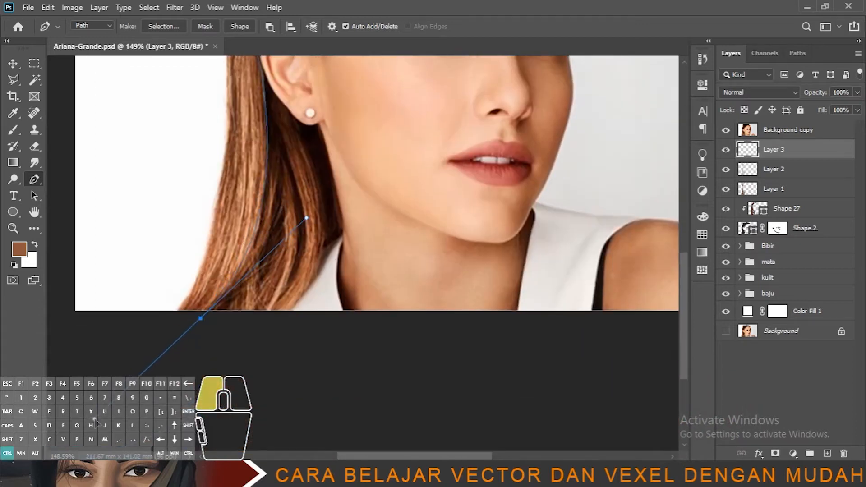
pyautogui.keyDown('ctrl'); pyautogui.click(95, 418); pyautogui.keyUp('ctrl')
pyautogui.moveTo(246, 287); pyautogui.dragTo(265, 323)
pyautogui.scroll(-2, 271, 288)
pyautogui.moveTo(271, 259); pyautogui.dragTo(253, 301)
pyautogui.click(192, 369)
pyautogui.keyDown('ctrl'); pyautogui.click(250, 239); pyautogui.keyUp('ctrl')
pyautogui.moveTo(208, 337); pyautogui.dragTo(166, 381)
pyautogui.keyDown('ctrl'); pyautogui.click(165, 382); pyautogui.keyUp('ctrl')
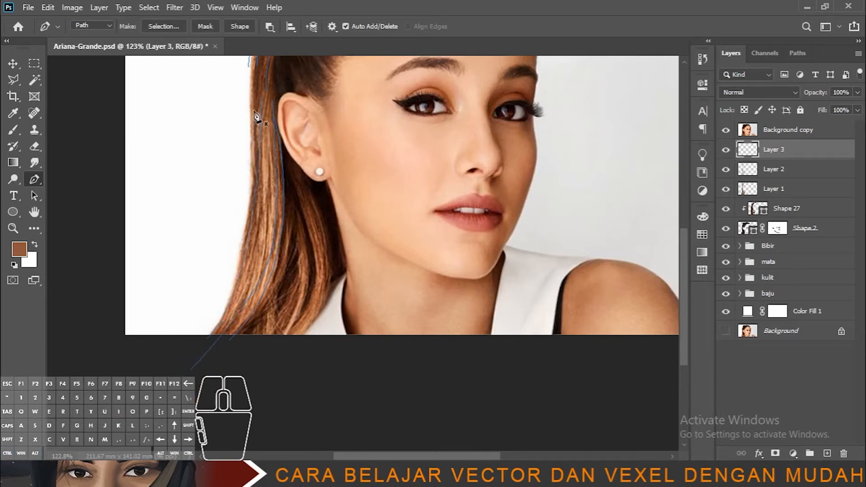
# Trace further strand paths through the outer half of the ponytail, flaring outward at the tips
pyautogui.keyDown('ctrl'); pyautogui.click(238, 300); pyautogui.keyUp('ctrl')
pyautogui.moveTo(202, 348); pyautogui.dragTo(122, 398)
pyautogui.keyDown('ctrl'); pyautogui.click(122, 398); pyautogui.keyUp('ctrl')
pyautogui.moveTo(219, 349); pyautogui.dragTo(148, 418)
pyautogui.keyDown('ctrl'); pyautogui.click(149, 417); pyautogui.keyUp('ctrl')
pyautogui.click(249, 104)
pyautogui.moveTo(203, 316); pyautogui.dragTo(117, 354)
pyautogui.keyDown('ctrl'); pyautogui.click(117, 354); pyautogui.keyUp('ctrl')
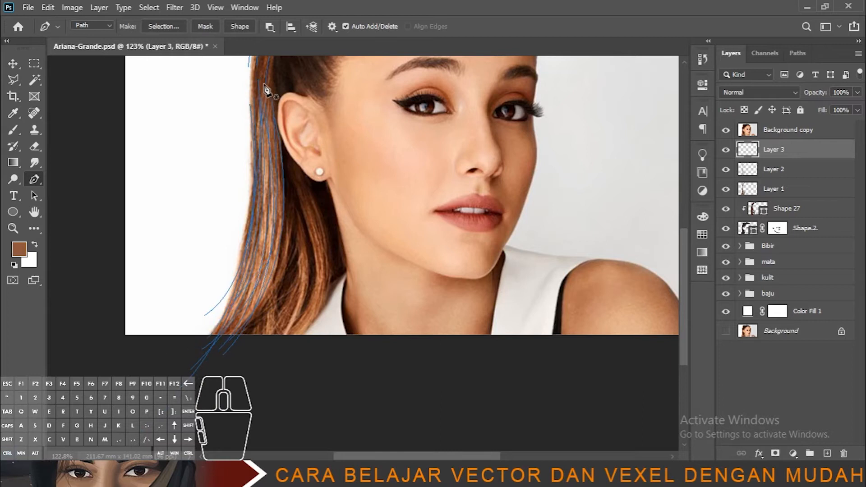
pyautogui.moveTo(202, 368); pyautogui.dragTo(117, 441)
pyautogui.keyDown('ctrl'); pyautogui.click(117, 442); pyautogui.keyUp('ctrl')
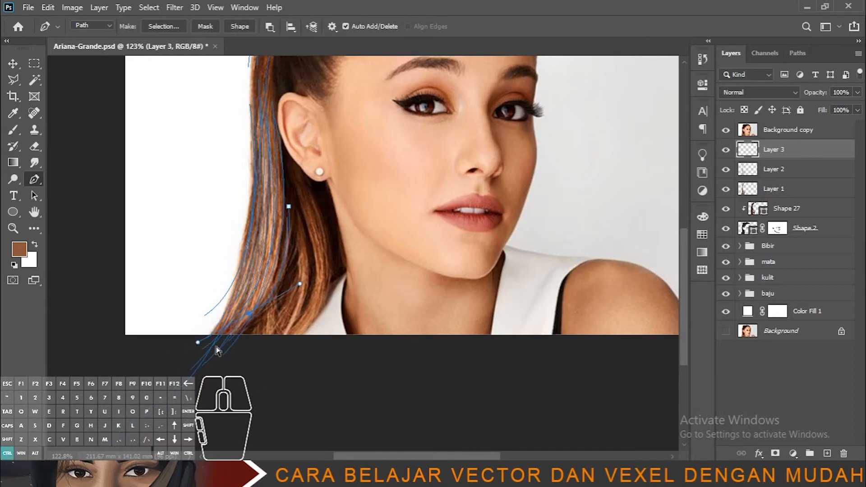
# Trace strand paths through the middle of the lower ponytail, curving past the photo's lower edge
pyautogui.moveTo(256, 354)
pyautogui.mouseDown()
pyautogui.moveTo(169, 395)
pyautogui.moveTo(182, 400)
pyautogui.mouseUp()
pyautogui.keyDown('ctrl'); pyautogui.click(182, 400); pyautogui.keyUp('ctrl')
pyautogui.moveTo(207, 371); pyautogui.dragTo(141, 410)
pyautogui.keyDown('ctrl'); pyautogui.click(264, 395); pyautogui.keyUp('ctrl')
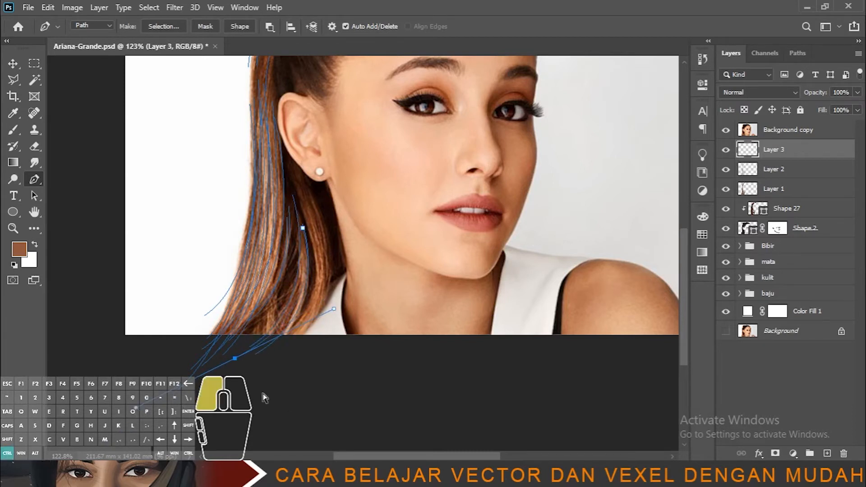
pyautogui.moveTo(197, 373); pyautogui.dragTo(297, 367)
pyautogui.keyDown('ctrl'); pyautogui.click(284, 380); pyautogui.keyUp('ctrl')
pyautogui.moveTo(233, 346); pyautogui.dragTo(165, 379)
pyautogui.keyDown('ctrl'); pyautogui.click(180, 388); pyautogui.keyUp('ctrl')
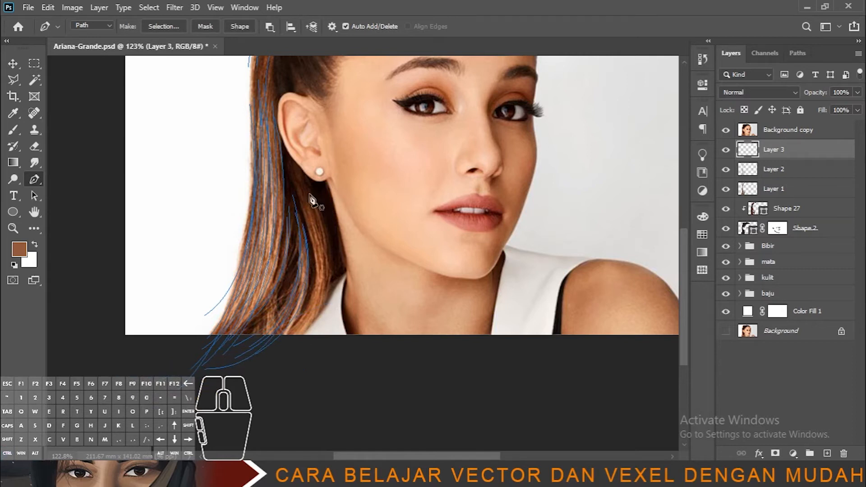
# Trace strand paths along the inner side of the ponytail, from below the earring down to the tips
pyautogui.keyDown('ctrl'); pyautogui.click(289, 390); pyautogui.keyUp('ctrl')
pyautogui.click(301, 175)
pyautogui.moveTo(278, 345); pyautogui.dragTo(201, 399)
pyautogui.keyDown('ctrl'); pyautogui.click(257, 391); pyautogui.keyUp('ctrl')
pyautogui.moveTo(262, 355)
pyautogui.mouseDown()
pyautogui.moveTo(151, 409)
pyautogui.moveTo(191, 402)
pyautogui.moveTo(170, 405)
pyautogui.mouseUp()
pyautogui.keyDown('ctrl'); pyautogui.click(266, 395); pyautogui.keyUp('ctrl')
pyautogui.click(312, 195)
pyautogui.keyDown('ctrl'); pyautogui.click(280, 398); pyautogui.keyUp('ctrl')
pyautogui.click(307, 197)
pyautogui.moveTo(256, 362); pyautogui.dragTo(150, 426)
pyautogui.keyDown('ctrl'); pyautogui.click(260, 396); pyautogui.keyUp('ctrl')
pyautogui.moveTo(287, 344); pyautogui.dragTo(195, 403)
pyautogui.keyDown('ctrl'); pyautogui.click(293, 354); pyautogui.keyUp('ctrl')
# Add two more strand paths along the outer ponytail, from ear level to the flared ends
pyautogui.click(265, 112)
pyautogui.moveTo(227, 319); pyautogui.dragTo(154, 376)
pyautogui.keyDown('ctrl'); pyautogui.click(248, 376); pyautogui.keyUp('ctrl')
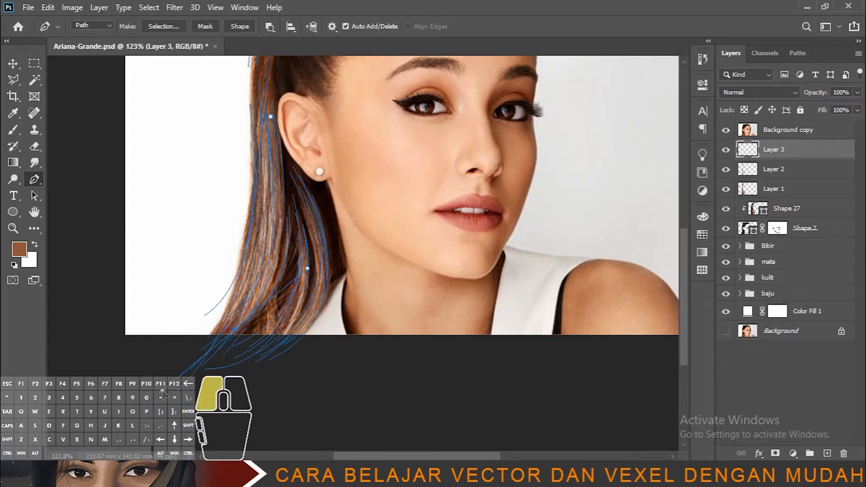
pyautogui.moveTo(227, 281)
pyautogui.mouseDown()
pyautogui.moveTo(57, 429)
pyautogui.moveTo(130, 444)
pyautogui.mouseUp()
pyautogui.keyDown('ctrl'); pyautogui.click(158, 348); pyautogui.keyUp('ctrl')
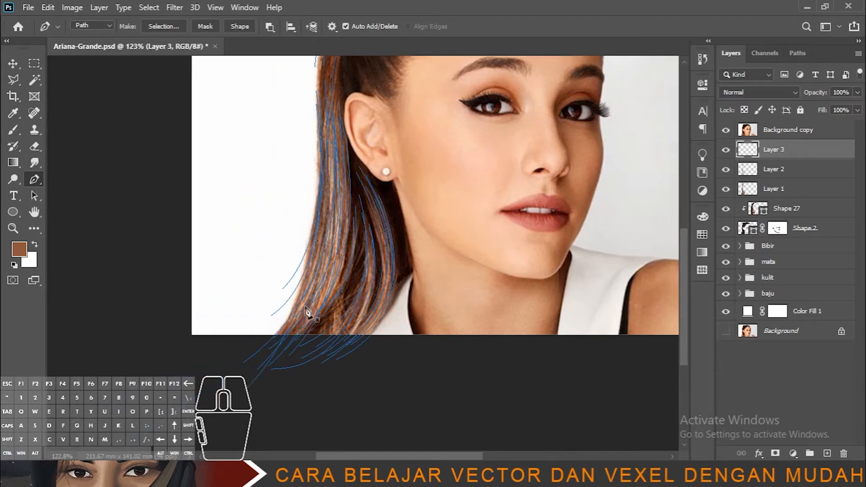
# Set the brush colour to a light peach-brown sampled from the hair highlights in the photo
pyautogui.press('b')
pyautogui.scroll(3, 349, 264)
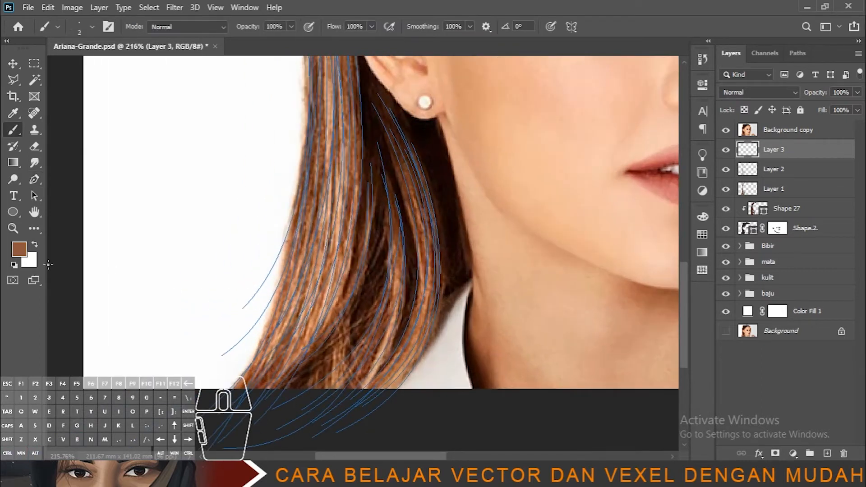
pyautogui.click(19, 249)
pyautogui.click(389, 335)
pyautogui.click(387, 337)
pyautogui.click(817, 193)
# Hide the Background copy photo and stroke the ponytail strand paths on Layer 3 with the brush, clearing the paths
pyautogui.scroll(-3, 362, 232)
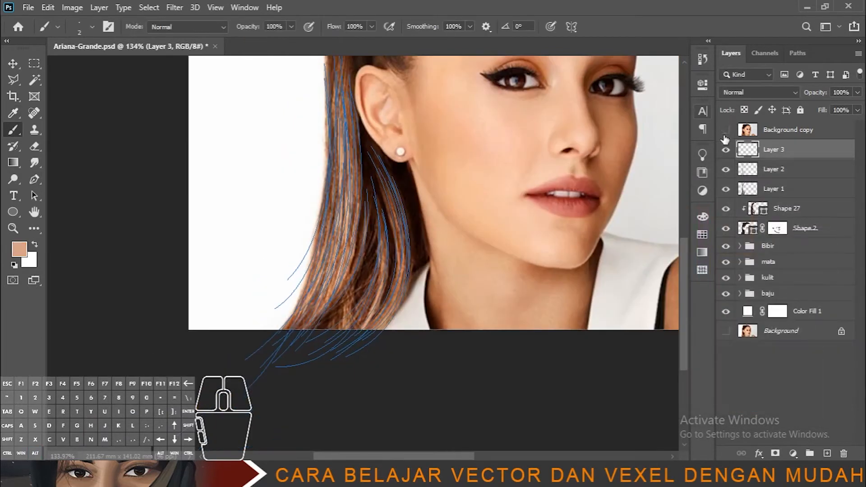
pyautogui.click(725, 131)
pyautogui.scroll(-7, 298, 299)
pyautogui.press('p')
pyautogui.rightClick(247, 241)
pyautogui.click(299, 266)
pyautogui.click(510, 144)
pyautogui.press('Return')
pyautogui.scroll(2, 266, 363)
pyautogui.scroll(4, 262, 367)
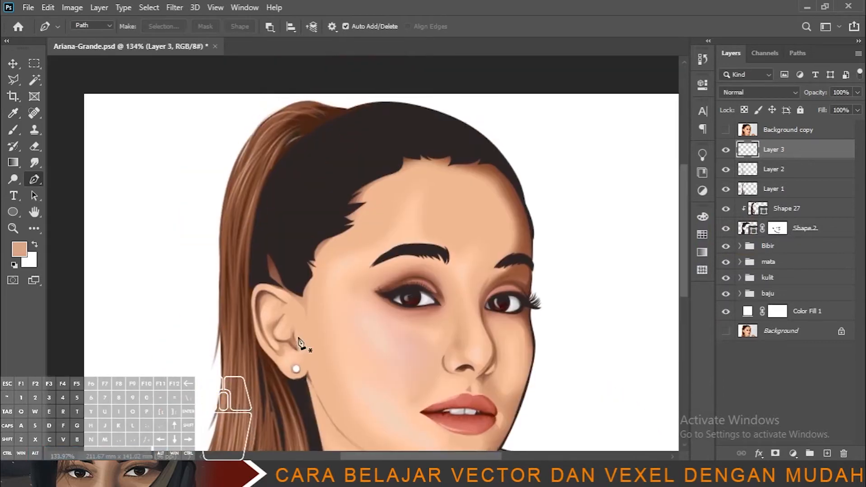
pyautogui.scroll(1, 319, 227)
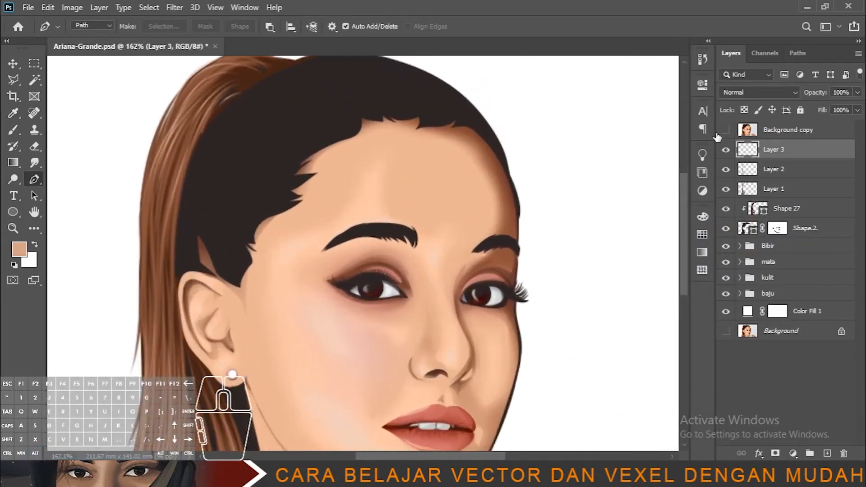
# Show the Background copy photo over the artwork again and make Layer 3 the active layer
pyautogui.click(725, 131)
pyautogui.click(803, 138)
pyautogui.click(794, 153)
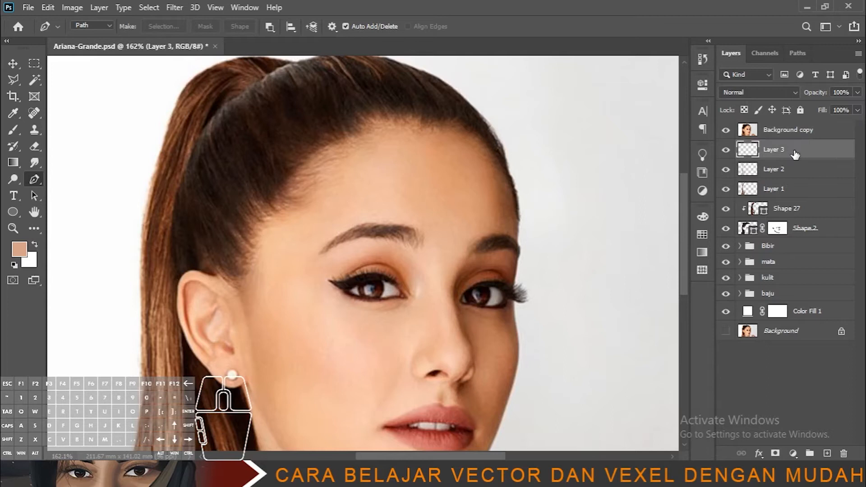
# Trace curved strand paths from the temple hairline above the ear back toward the base of the ponytail
pyautogui.moveTo(190, 162); pyautogui.dragTo(219, 88)
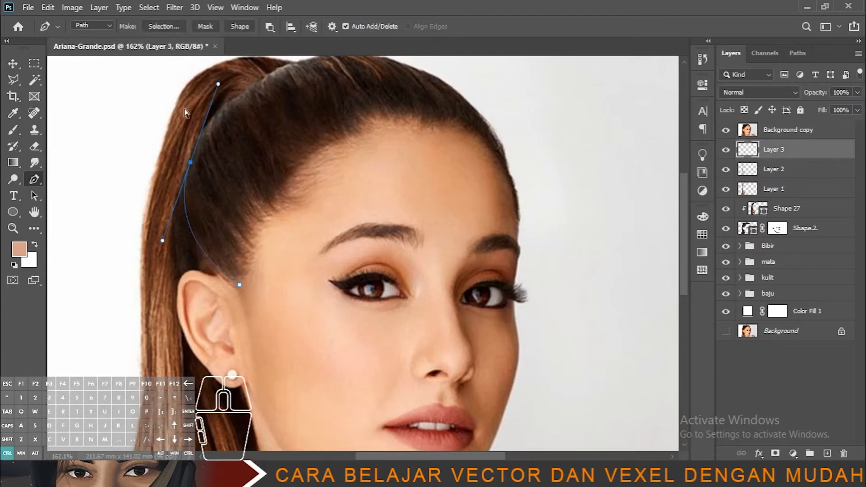
pyautogui.scroll(2, 234, 90)
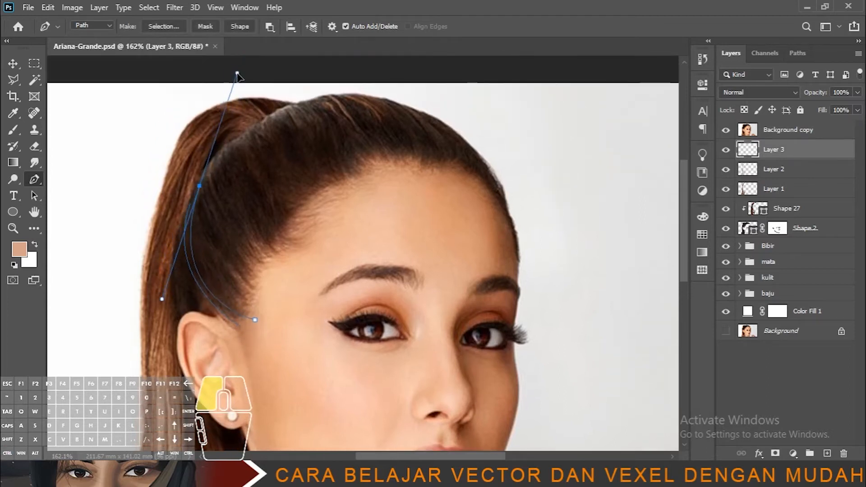
pyautogui.moveTo(195, 183); pyautogui.dragTo(212, 120)
pyautogui.keyDown('ctrl'); pyautogui.click(233, 280); pyautogui.keyUp('ctrl')
pyautogui.click(245, 304)
pyautogui.moveTo(202, 173); pyautogui.dragTo(230, 112)
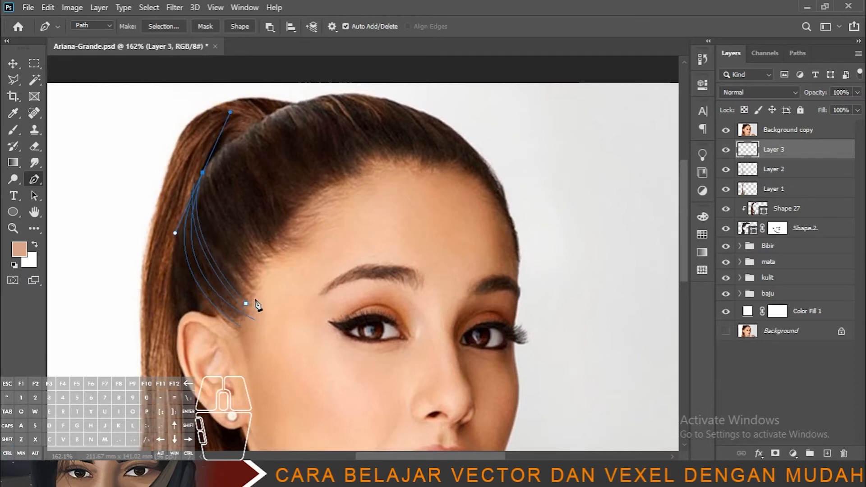
pyautogui.keyDown('ctrl'); pyautogui.click(256, 283); pyautogui.keyUp('ctrl')
pyautogui.click(248, 298)
pyautogui.moveTo(208, 158); pyautogui.dragTo(247, 92)
pyautogui.keyDown('ctrl'); pyautogui.click(244, 264); pyautogui.keyUp('ctrl')
# Add more strand paths fanning upward from the temple hairline, undoing one misplaced point
pyautogui.click(258, 292)
pyautogui.moveTo(209, 170); pyautogui.dragTo(237, 109)
pyautogui.keyDown('ctrl'); pyautogui.click(229, 248); pyautogui.keyUp('ctrl')
pyautogui.moveTo(213, 158)
pyautogui.mouseDown()
pyautogui.moveTo(234, 126)
pyautogui.moveTo(230, 116)
pyautogui.mouseUp()
pyautogui.keyDown('ctrl'); pyautogui.click(244, 144); pyautogui.keyUp('ctrl')
pyautogui.click(248, 281)
pyautogui.hotkey('ctrl', 'z')
pyautogui.moveTo(210, 182); pyautogui.dragTo(256, 102)
pyautogui.keyDown('ctrl'); pyautogui.click(274, 210); pyautogui.keyUp('ctrl')
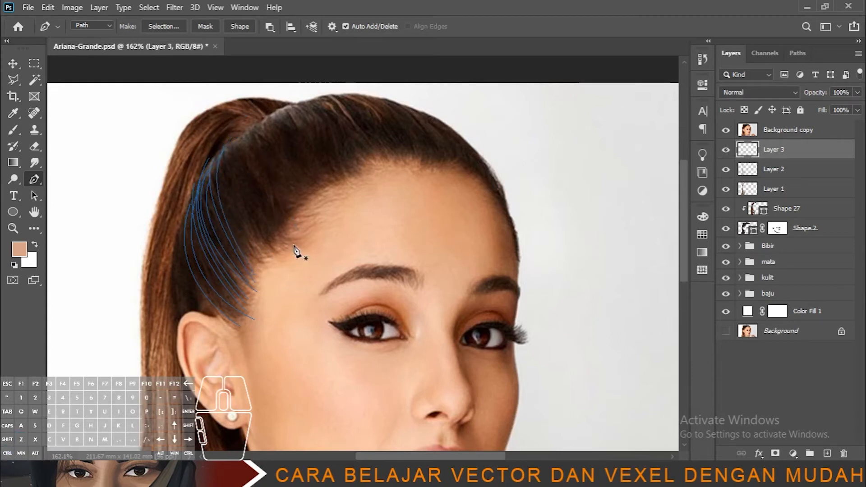
# Trace strand paths across the side of the head between the forehead's receding hairline and the hair tie
pyautogui.moveTo(242, 145); pyautogui.dragTo(237, 72)
pyautogui.keyDown('ctrl'); pyautogui.click(288, 255); pyautogui.keyUp('ctrl')
pyautogui.moveTo(257, 205); pyautogui.dragTo(238, 155)
pyautogui.moveTo(319, 219); pyautogui.dragTo(364, 206)
pyautogui.keyDown('ctrl'); pyautogui.click(351, 214); pyautogui.keyUp('ctrl')
pyautogui.click(310, 227)
pyautogui.moveTo(247, 134); pyautogui.dragTo(234, 86)
pyautogui.keyDown('ctrl'); pyautogui.click(278, 247); pyautogui.keyUp('ctrl')
pyautogui.scroll(4, 278, 247)
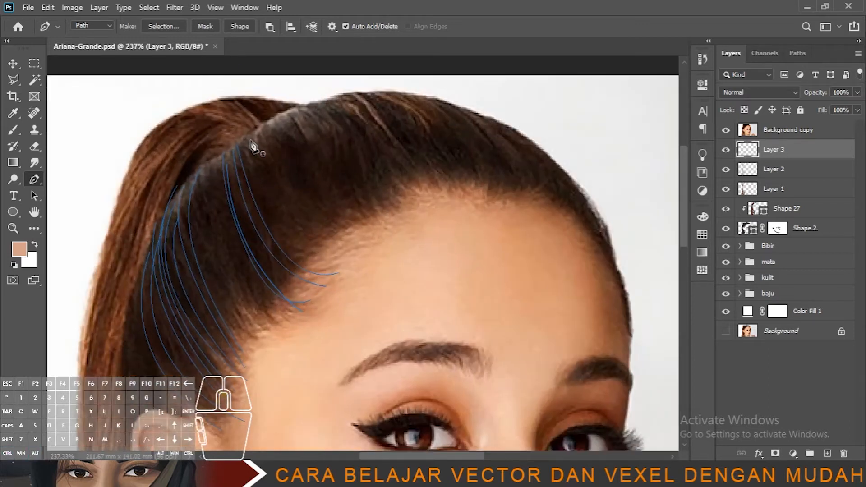
# Trace additional strand paths from the wispy hairline beside the forehead up to the hair tie
pyautogui.moveTo(333, 281); pyautogui.dragTo(402, 289)
pyautogui.keyDown('ctrl'); pyautogui.click(383, 288); pyautogui.keyUp('ctrl')
pyautogui.click(332, 288)
pyautogui.moveTo(248, 216); pyautogui.dragTo(226, 127)
pyautogui.keyDown('ctrl'); pyautogui.click(303, 165); pyautogui.keyUp('ctrl')
pyautogui.moveTo(324, 294); pyautogui.dragTo(413, 288)
pyautogui.keyDown('ctrl'); pyautogui.click(321, 201); pyautogui.keyUp('ctrl')
pyautogui.click(256, 128)
pyautogui.moveTo(341, 249); pyautogui.dragTo(442, 227)
pyautogui.keyDown('ctrl'); pyautogui.click(352, 203); pyautogui.keyUp('ctrl')
# Trace strand paths from the upper forehead hairline back over the head toward the crown
pyautogui.moveTo(331, 244); pyautogui.dragTo(400, 253)
pyautogui.keyDown('ctrl'); pyautogui.click(372, 230); pyautogui.keyUp('ctrl')
pyautogui.click(336, 238)
pyautogui.moveTo(259, 132)
pyautogui.mouseDown()
pyautogui.moveTo(258, 104)
pyautogui.moveTo(267, 117)
pyautogui.moveTo(286, 111)
pyautogui.mouseUp()
pyautogui.keyDown('ctrl'); pyautogui.click(316, 176); pyautogui.keyUp('ctrl')
pyautogui.keyDown('ctrl'); pyautogui.click(325, 181); pyautogui.keyUp('ctrl')
pyautogui.keyDown('ctrl'); pyautogui.click(367, 222); pyautogui.keyUp('ctrl')
pyautogui.moveTo(311, 139); pyautogui.dragTo(306, 101)
pyautogui.keyDown('ctrl'); pyautogui.click(381, 223); pyautogui.keyUp('ctrl')
# Trace strand paths from the upper-middle forehead hairline back over the crown toward the hair tie
pyautogui.keyDown('ctrl'); pyautogui.click(401, 201); pyautogui.keyUp('ctrl')
pyautogui.click(400, 199)
pyautogui.moveTo(381, 148); pyautogui.dragTo(379, 128)
pyautogui.moveTo(330, 96); pyautogui.dragTo(303, 102)
pyautogui.keyDown('ctrl'); pyautogui.click(411, 197); pyautogui.keyUp('ctrl')
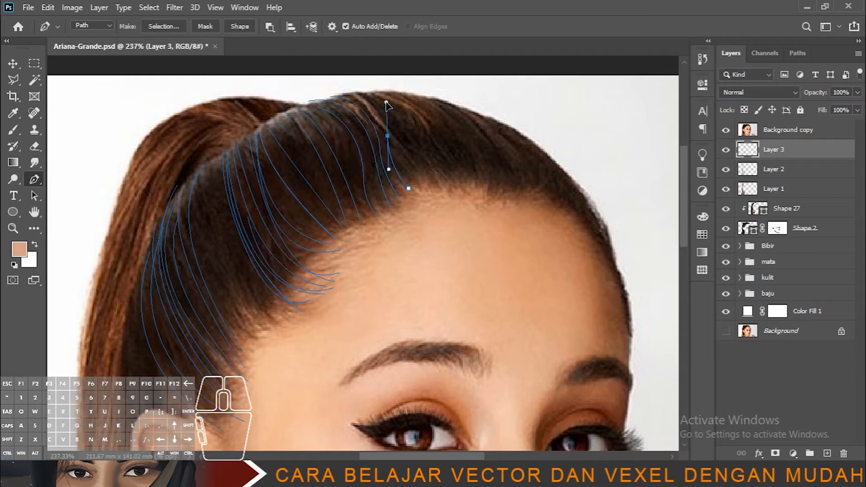
pyautogui.keyDown('ctrl'); pyautogui.click(421, 188); pyautogui.keyUp('ctrl')
pyautogui.keyDown('ctrl'); pyautogui.click(473, 141); pyautogui.keyUp('ctrl')
pyautogui.click(355, 94)
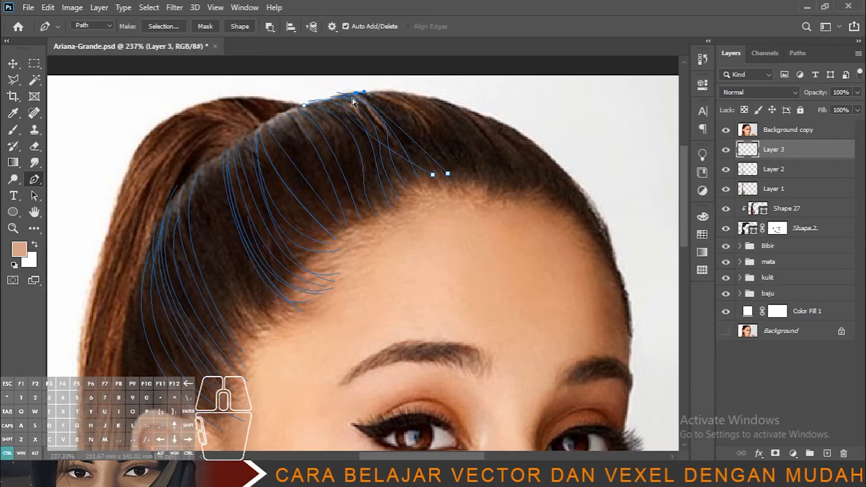
pyautogui.moveTo(331, 103); pyautogui.dragTo(246, 139)
# Trace strand paths along the far side of the head up to the crown outline, undoing one misplaced point
pyautogui.keyDown('ctrl'); pyautogui.click(531, 140); pyautogui.keyUp('ctrl')
pyautogui.moveTo(493, 119); pyautogui.dragTo(431, 100)
pyautogui.moveTo(539, 170); pyautogui.dragTo(541, 161)
pyautogui.click(541, 160)
pyautogui.moveTo(451, 104); pyautogui.dragTo(385, 97)
pyautogui.keyDown('ctrl'); pyautogui.click(505, 167); pyautogui.keyUp('ctrl')
pyautogui.moveTo(486, 124)
pyautogui.mouseDown()
pyautogui.moveTo(439, 115)
pyautogui.moveTo(353, 62)
pyautogui.mouseUp()
pyautogui.keyDown('ctrl'); pyautogui.click(532, 178); pyautogui.keyUp('ctrl')
pyautogui.click(450, 105)
pyautogui.hotkey('ctrl', 'z')
# Trace strand paths from the hairline above the far half of the forehead up over the top of the head
pyautogui.keyDown('ctrl'); pyautogui.click(518, 173); pyautogui.keyUp('ctrl')
pyautogui.click(520, 191)
pyautogui.keyDown('ctrl'); pyautogui.click(496, 174); pyautogui.keyUp('ctrl')
pyautogui.click(496, 191)
pyautogui.moveTo(429, 96); pyautogui.dragTo(314, 79)
pyautogui.keyDown('ctrl'); pyautogui.click(495, 104); pyautogui.keyUp('ctrl')
pyautogui.click(476, 184)
pyautogui.keyDown('ctrl'); pyautogui.click(489, 91); pyautogui.keyUp('ctrl')
pyautogui.click(461, 183)
pyautogui.moveTo(373, 90); pyautogui.dragTo(308, 75)
# Add strand paths between the existing ones on the far front hairline, curving each back to the head outline
pyautogui.keyDown('ctrl'); pyautogui.click(482, 135); pyautogui.keyUp('ctrl')
pyautogui.click(482, 186)
pyautogui.moveTo(410, 96); pyautogui.dragTo(359, 84)
pyautogui.keyDown('ctrl'); pyautogui.click(509, 174); pyautogui.keyUp('ctrl')
pyautogui.click(503, 193)
pyautogui.moveTo(420, 97); pyautogui.dragTo(335, 82)
pyautogui.keyDown('ctrl'); pyautogui.click(518, 181); pyautogui.keyUp('ctrl')
pyautogui.click(527, 191)
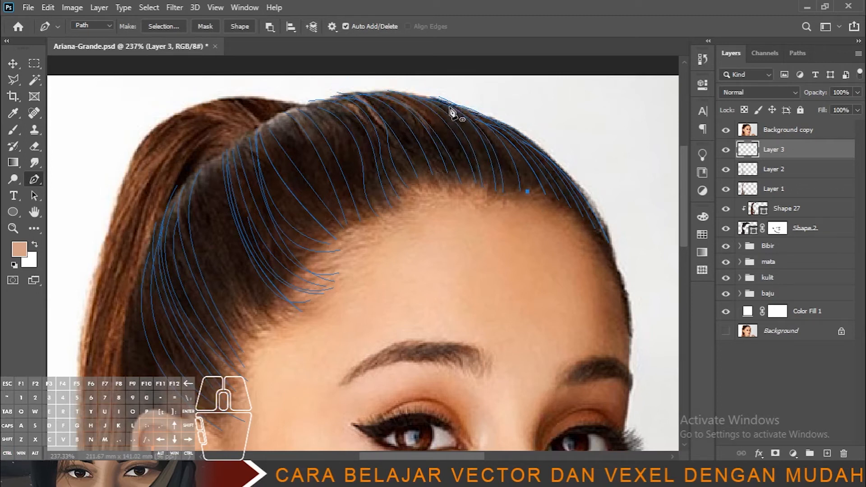
pyautogui.moveTo(456, 110); pyautogui.dragTo(398, 83)
# Fill gaps between the near-side strands with paths running from the receding hairline and temple up to the crown
pyautogui.keyDown('ctrl'); pyautogui.click(388, 171); pyautogui.keyUp('ctrl')
pyautogui.click(371, 222)
pyautogui.moveTo(321, 110)
pyautogui.mouseDown()
pyautogui.moveTo(286, 85)
pyautogui.moveTo(294, 111)
pyautogui.moveTo(261, 92)
pyautogui.moveTo(235, 112)
pyautogui.moveTo(284, 86)
pyautogui.mouseUp()
pyautogui.keyDown('ctrl'); pyautogui.click(384, 231); pyautogui.keyUp('ctrl')
pyautogui.keyDown('ctrl'); pyautogui.click(301, 180); pyautogui.keyUp('ctrl')
pyautogui.click(349, 234)
pyautogui.keyDown('ctrl'); pyautogui.click(302, 185); pyautogui.keyUp('ctrl')
pyautogui.keyDown('ctrl'); pyautogui.click(288, 325); pyautogui.keyUp('ctrl')
pyautogui.moveTo(219, 164); pyautogui.dragTo(238, 89)
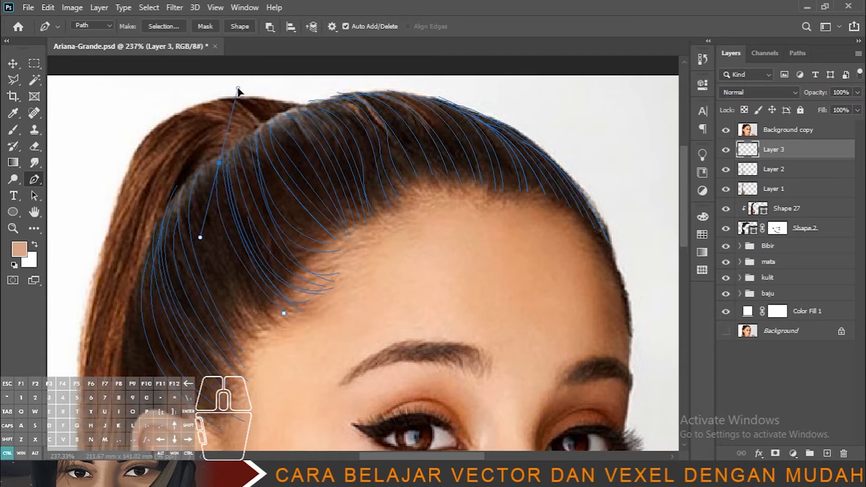
# Duplicate strand paths with the Path Selection tool to fill the side of the head between ponytail and temple
pyautogui.hotkey('shift', 'a')
pyautogui.moveTo(235, 256); pyautogui.dragTo(228, 259)
pyautogui.moveTo(228, 258); pyautogui.dragTo(221, 261)
pyautogui.moveTo(220, 260); pyautogui.dragTo(149, 381)
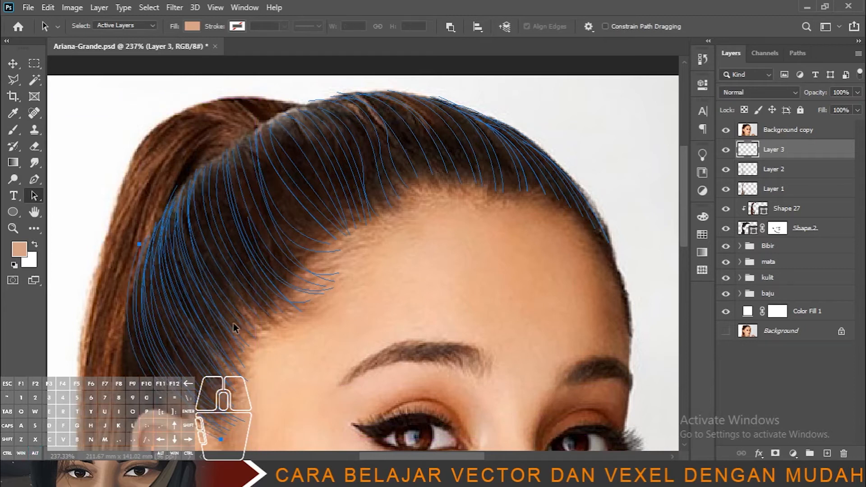
# Trace further strand paths near the hair tie and across the front of the crown with the Pen tool
pyautogui.press('p')
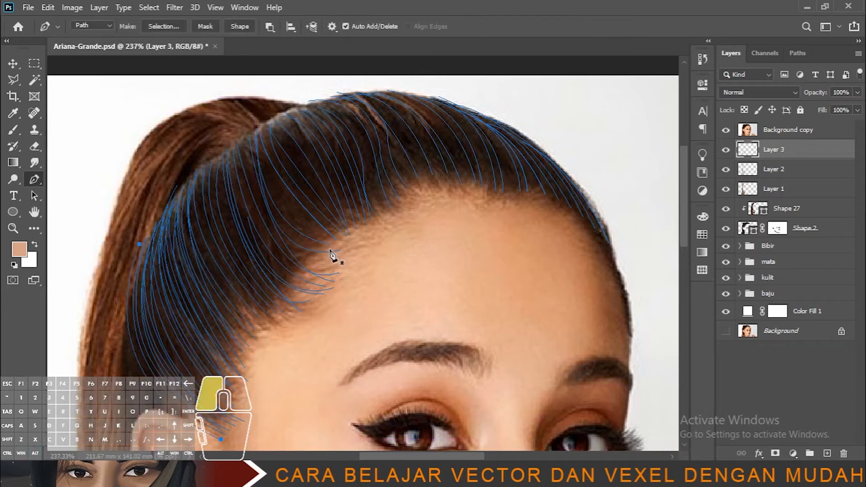
pyautogui.moveTo(279, 116); pyautogui.dragTo(311, 97)
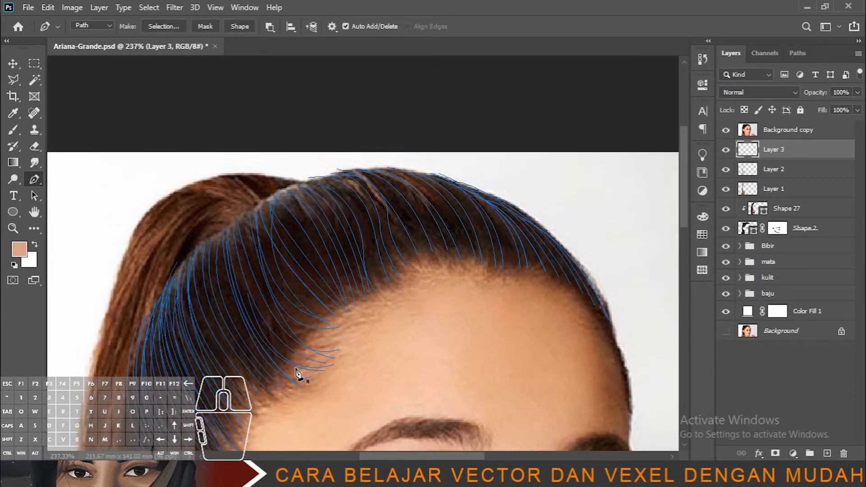
pyautogui.moveTo(248, 220); pyautogui.dragTo(269, 149)
pyautogui.keyDown('ctrl'); pyautogui.click(333, 122); pyautogui.keyUp('ctrl')
pyautogui.moveTo(357, 173); pyautogui.dragTo(337, 172)
pyautogui.keyDown('ctrl'); pyautogui.click(361, 176); pyautogui.keyUp('ctrl')
# Trace three more strand paths from the middle forehead hairline back over the top of the head
pyautogui.click(445, 258)
pyautogui.keyDown('ctrl'); pyautogui.click(361, 177); pyautogui.keyUp('ctrl')
pyautogui.moveTo(394, 174); pyautogui.dragTo(344, 165)
pyautogui.keyDown('ctrl'); pyautogui.click(365, 175); pyautogui.keyUp('ctrl')
pyautogui.click(487, 268)
pyautogui.moveTo(429, 180); pyautogui.dragTo(370, 165)
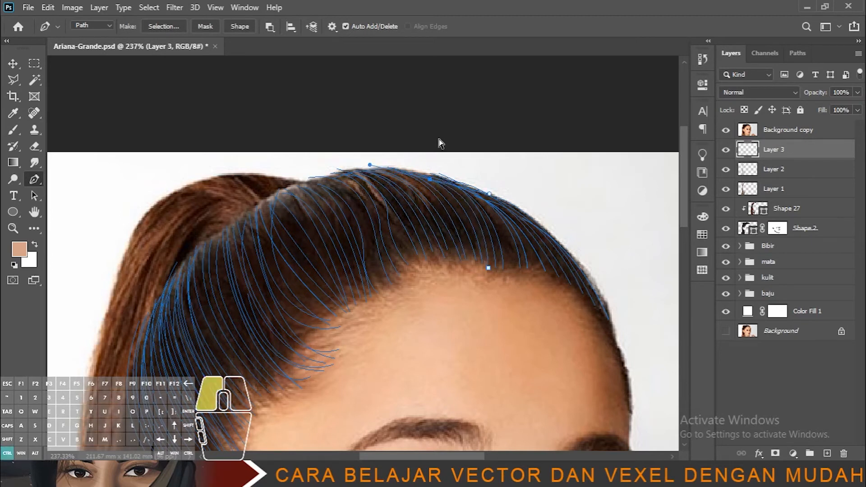
pyautogui.click(494, 280)
pyautogui.moveTo(442, 179); pyautogui.dragTo(336, 130)
# Switch to the Brush tool and sample a dark brown foreground colour from the hair in the reference photo
pyautogui.scroll(-5, 433, 300)
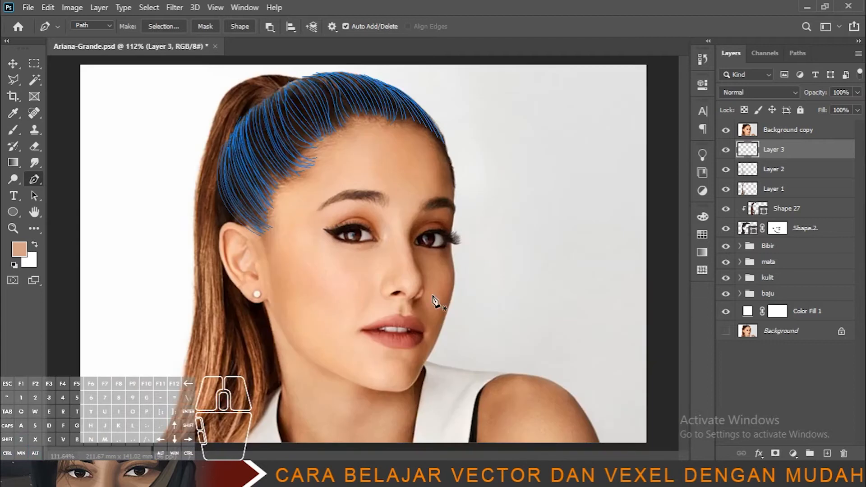
pyautogui.click(725, 129)
pyautogui.press('b')
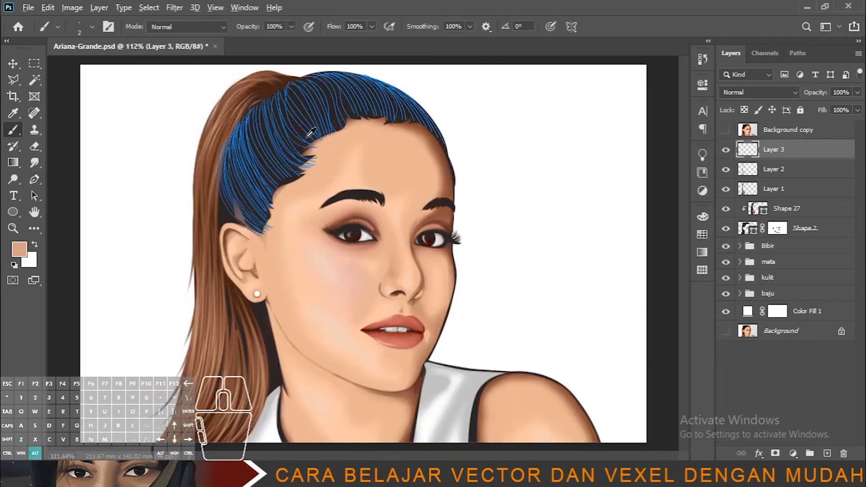
pyautogui.click(726, 130)
pyautogui.scroll(5, 320, 136)
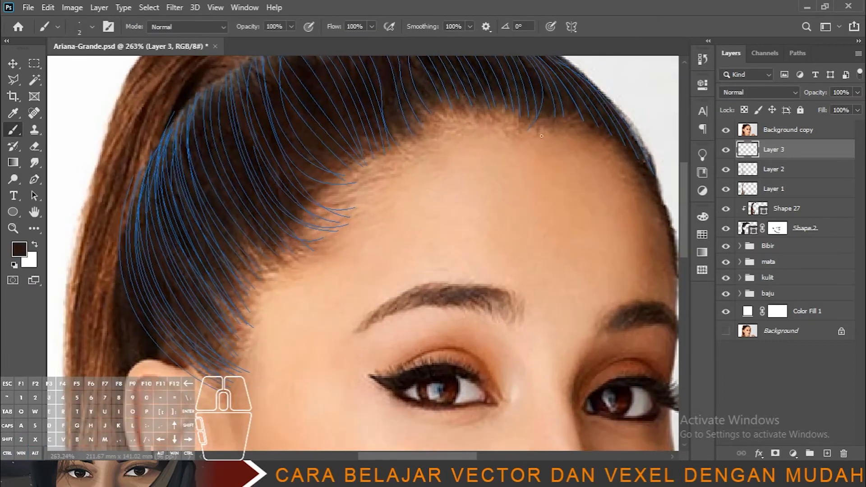
pyautogui.moveTo(264, 239); pyautogui.dragTo(241, 203)
# Stroke all the scalp strand paths with the dark brown brush on Layer 3 and hide the Background copy layer
pyautogui.press('p')
pyautogui.rightClick(366, 178)
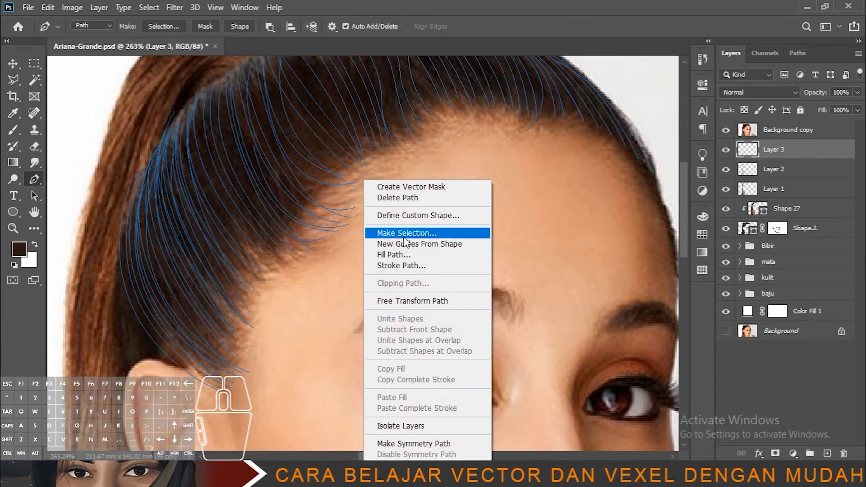
pyautogui.click(406, 266)
pyautogui.click(502, 141)
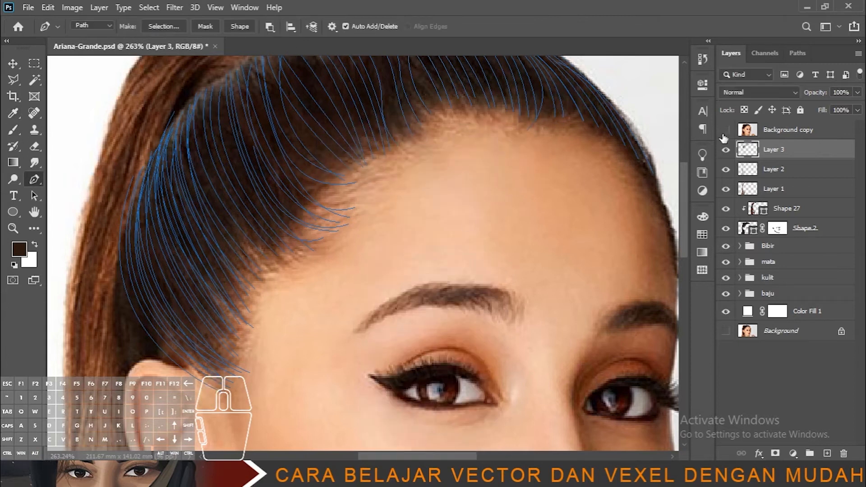
pyautogui.click(726, 131)
# Examine the stroked scalp strands up close and compare them with the reference photo
pyautogui.scroll(-4, 344, 255)
pyautogui.press('v')
pyautogui.scroll(4, 297, 245)
pyautogui.scroll(-2, 297, 243)
pyautogui.click(793, 156)
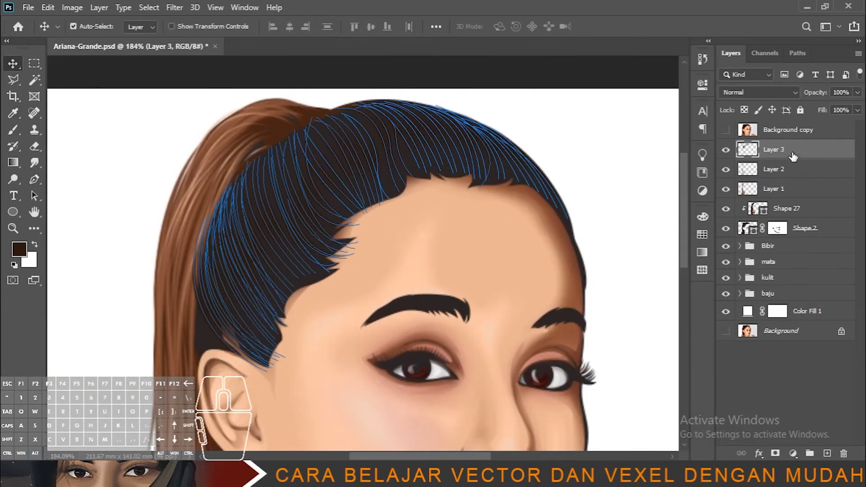
pyautogui.scroll(-2, 412, 218)
pyautogui.scroll(3, 298, 293)
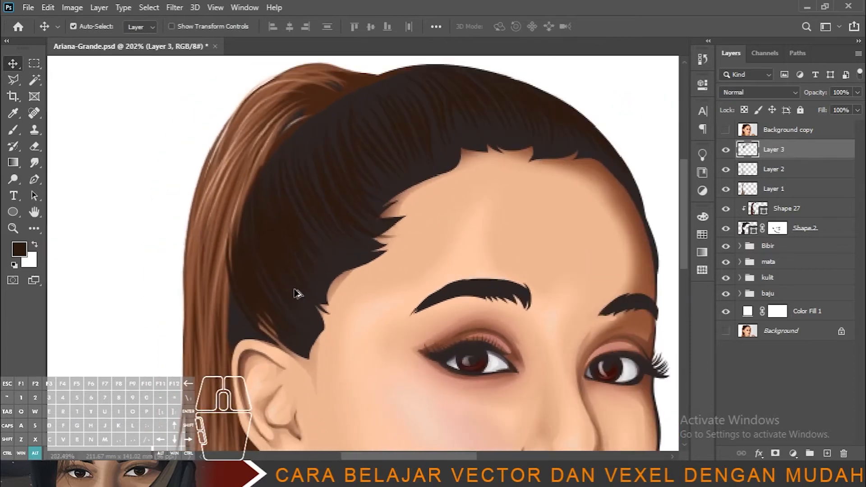
pyautogui.click(725, 131)
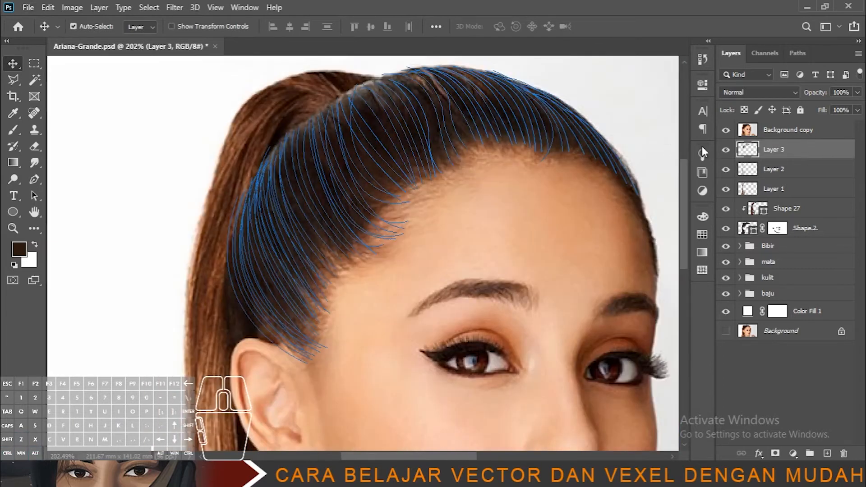
pyautogui.click(726, 130)
# Duplicate and place more strand paths across the crown, hairline and area above the ear to make the hair denser
pyautogui.scroll(3, 333, 193)
pyautogui.press('a')
pyautogui.moveTo(334, 193); pyautogui.dragTo(356, 177)
pyautogui.moveTo(395, 155); pyautogui.dragTo(445, 223)
pyautogui.scroll(-3, 358, 228)
pyautogui.moveTo(511, 229); pyautogui.dragTo(543, 230)
pyautogui.moveTo(299, 333); pyautogui.dragTo(273, 351)
pyautogui.moveTo(239, 382); pyautogui.dragTo(249, 386)
pyautogui.scroll(-4, 300, 351)
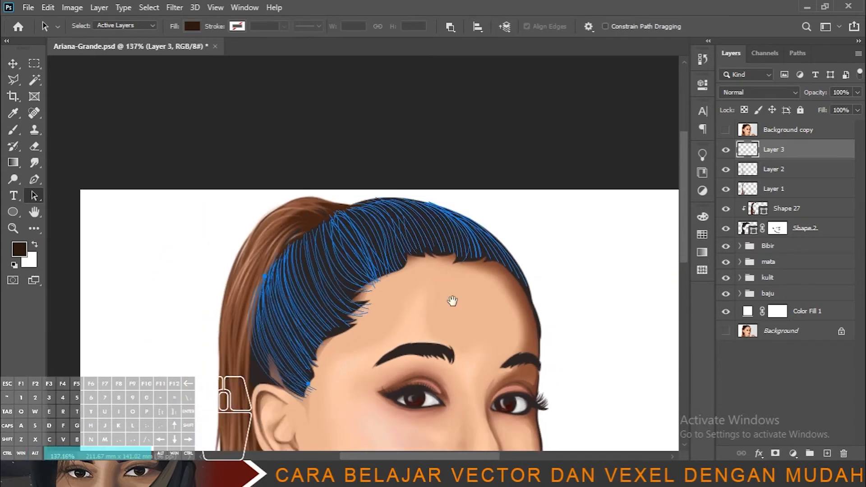
# Set the brush size to 4 px and the foreground colour to a lighter reddish dark brown
pyautogui.press('b')
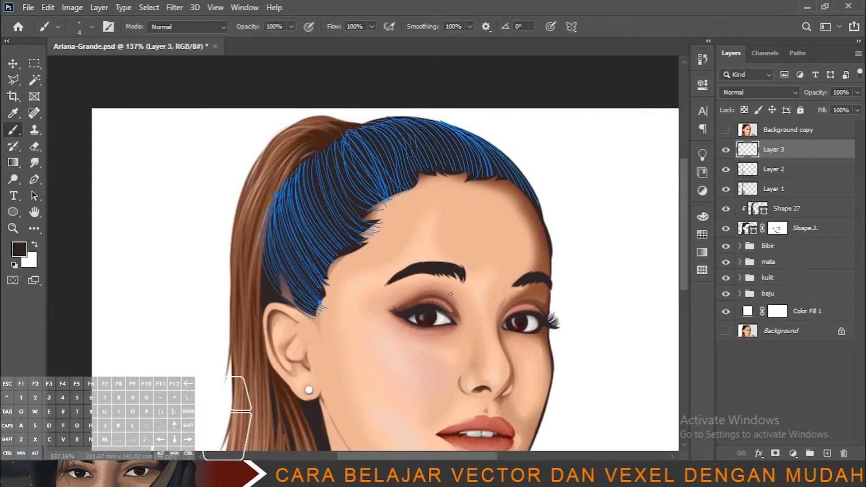
pyautogui.click(20, 254)
pyautogui.moveTo(559, 332)
pyautogui.mouseDown()
pyautogui.moveTo(551, 325)
pyautogui.moveTo(571, 328)
pyautogui.moveTo(581, 319)
pyautogui.mouseUp()
pyautogui.click(817, 197)
# Stroke all the scalp strand paths in reddish brown on Layer 3 and dismiss the paths
pyautogui.press('p')
pyautogui.rightClick(343, 246)
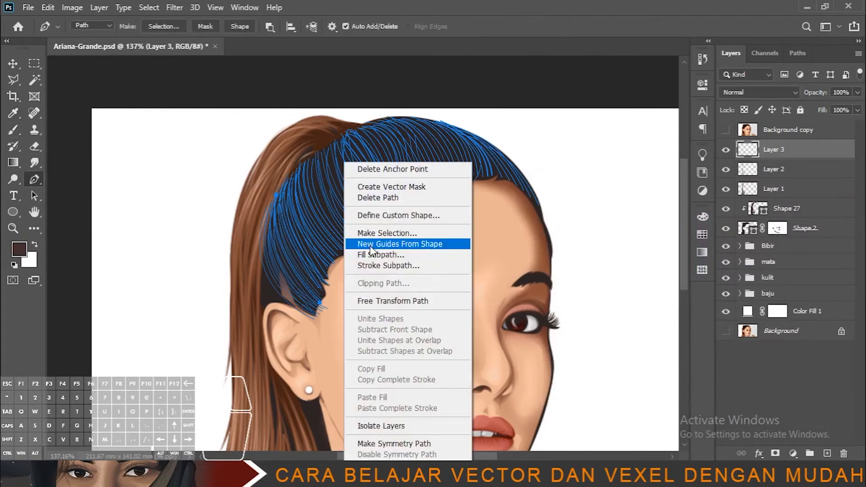
pyautogui.click(393, 266)
pyautogui.rightClick(432, 251)
pyautogui.click(455, 267)
pyautogui.click(508, 143)
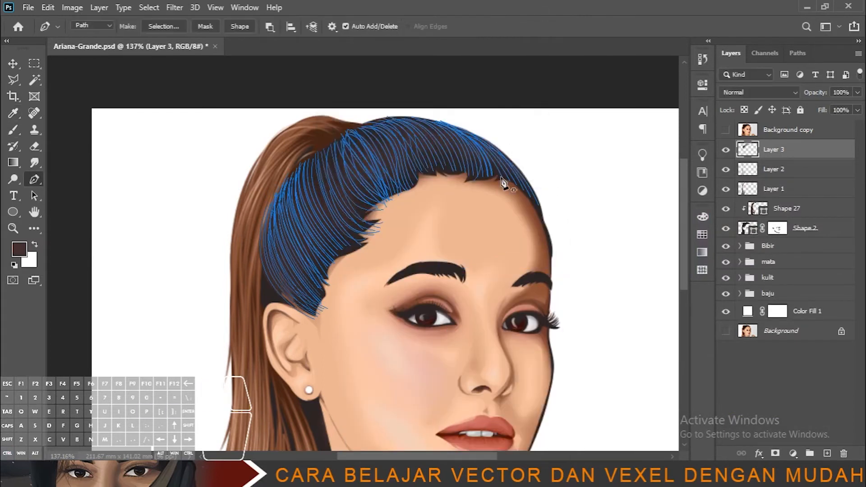
pyautogui.press('Return')
# Check the hair around the ear and undo the reddish brown stroke to bring back the strand paths
pyautogui.scroll(-2, 421, 220)
pyautogui.scroll(3, 326, 227)
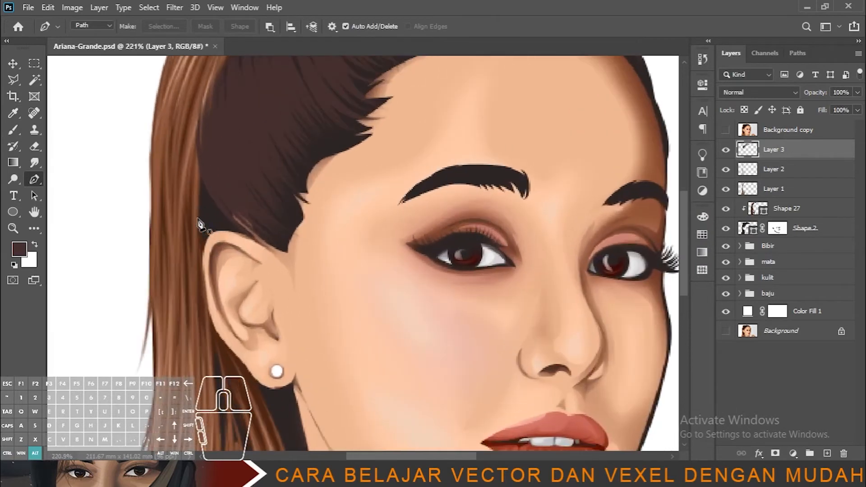
pyautogui.scroll(-1, 201, 224)
pyautogui.hotkey('ctrl', 'z')
pyautogui.hotkey('ctrl', 'z')
# Add short strand paths just above the ear, running from the ponytail edge to the sideburn
pyautogui.scroll(4, 220, 217)
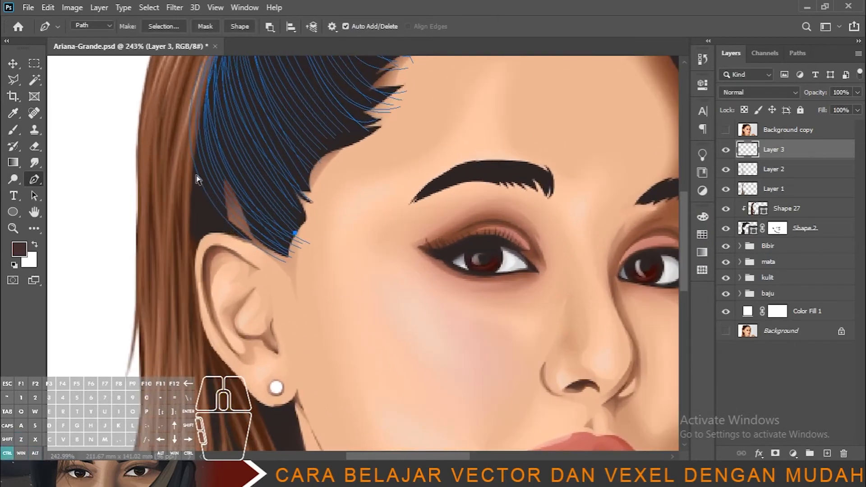
pyautogui.moveTo(233, 232); pyautogui.dragTo(237, 252)
pyautogui.keyDown('ctrl'); pyautogui.click(251, 245); pyautogui.keyUp('ctrl')
pyautogui.click(195, 179)
pyautogui.keyDown('ctrl'); pyautogui.click(263, 251); pyautogui.keyUp('ctrl')
pyautogui.click(196, 191)
pyautogui.keyDown('ctrl'); pyautogui.click(237, 252); pyautogui.keyUp('ctrl')
pyautogui.click(192, 201)
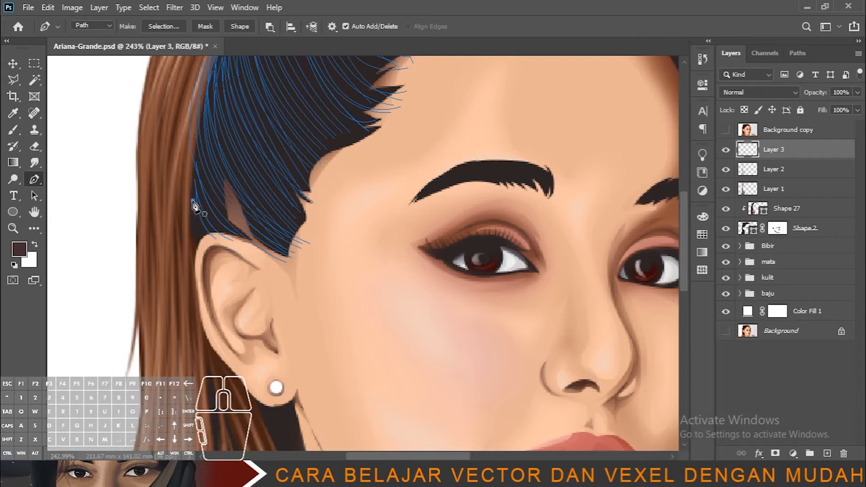
pyautogui.moveTo(247, 244); pyautogui.dragTo(322, 269)
pyautogui.keyDown('ctrl'); pyautogui.click(331, 229); pyautogui.keyUp('ctrl')
# Stroke the completed set of scalp strand paths with the reddish brown brush on Layer 3 and dismiss the paths
pyautogui.scroll(-8, 318, 243)
pyautogui.press('b')
pyautogui.press('p')
pyautogui.rightClick(345, 146)
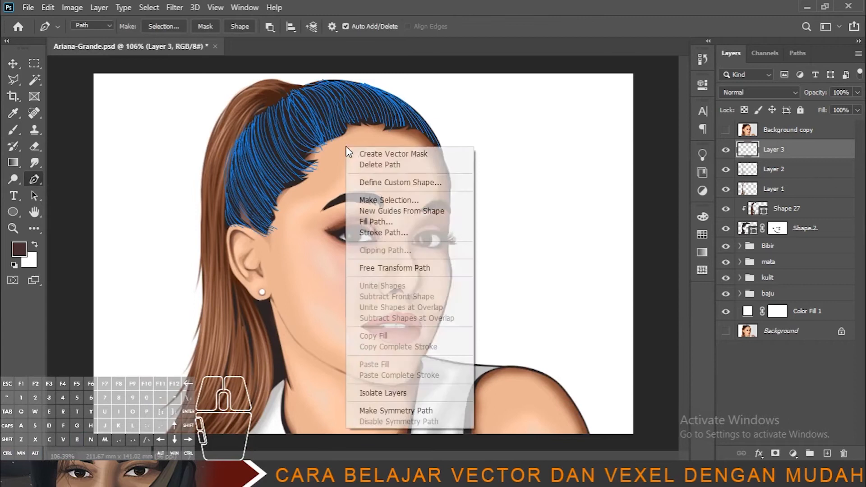
pyautogui.click(403, 231)
pyautogui.click(511, 142)
pyautogui.keyDown('ctrl'); pyautogui.click(525, 149); pyautogui.keyUp('ctrl')
# Examine the reddish brown scalp hair at several magnifications and compare it with the reference photo
pyautogui.scroll(-2, 347, 187)
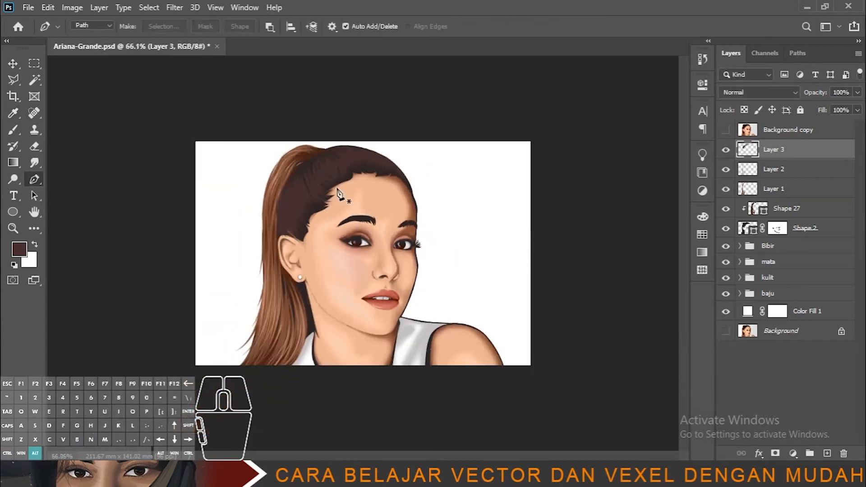
pyautogui.scroll(3, 354, 188)
pyautogui.scroll(2, 304, 155)
pyautogui.moveTo(305, 153); pyautogui.dragTo(360, 203)
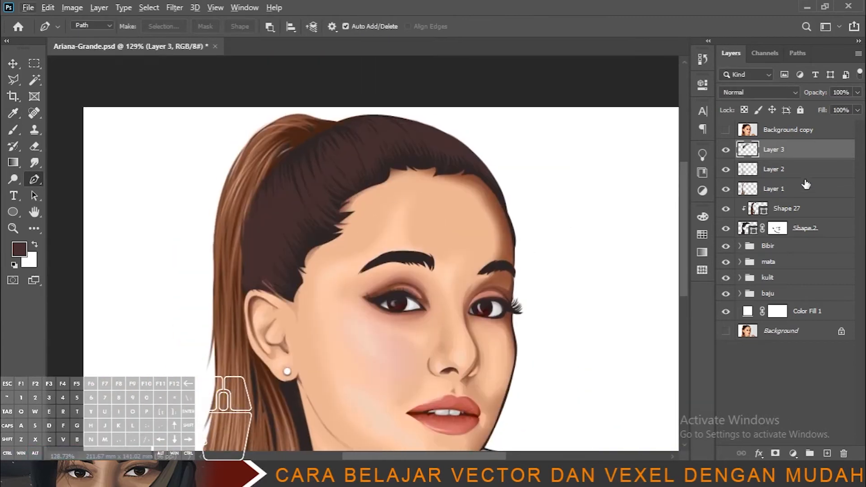
pyautogui.scroll(2, 425, 225)
pyautogui.click(725, 130)
pyautogui.click(726, 131)
pyautogui.scroll(2, 316, 217)
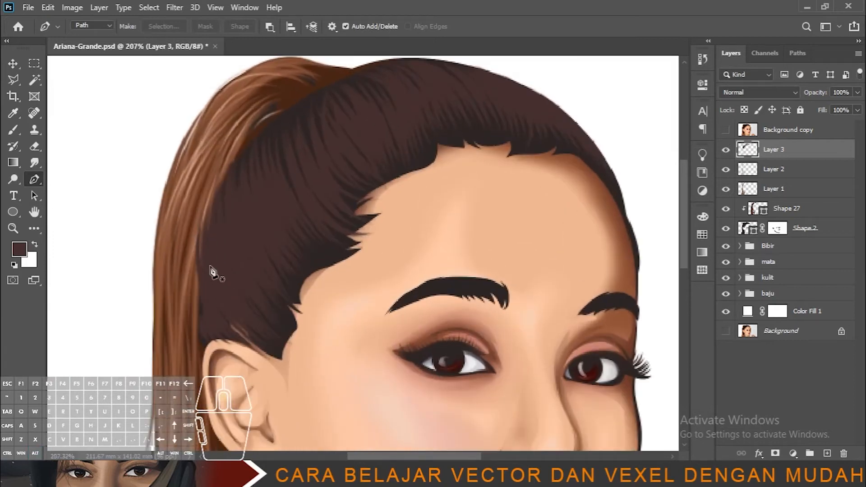
# Trace a set of curved strand paths from the ponytail edge down to the sideburn, following the side hair flow
pyautogui.keyDown('ctrl'); pyautogui.click(342, 355); pyautogui.keyUp('ctrl')
pyautogui.click(226, 195)
pyautogui.moveTo(277, 343); pyautogui.dragTo(338, 351)
pyautogui.keyDown('ctrl'); pyautogui.click(337, 351); pyautogui.keyUp('ctrl')
pyautogui.click(240, 177)
pyautogui.keyDown('ctrl'); pyautogui.click(356, 346); pyautogui.keyUp('ctrl')
pyautogui.moveTo(292, 322); pyautogui.dragTo(365, 348)
pyautogui.click(257, 163)
pyautogui.keyDown('ctrl'); pyautogui.click(366, 347); pyautogui.keyUp('ctrl')
pyautogui.click(250, 140)
pyautogui.moveTo(303, 313)
pyautogui.mouseDown()
pyautogui.moveTo(362, 347)
pyautogui.moveTo(343, 353)
pyautogui.moveTo(367, 370)
pyautogui.mouseUp()
pyautogui.hotkey('ctrl', 'z')
pyautogui.keyDown('ctrl'); pyautogui.click(367, 370); pyautogui.keyUp('ctrl')
pyautogui.click(235, 164)
pyautogui.moveTo(290, 332); pyautogui.dragTo(367, 377)
pyautogui.keyDown('ctrl'); pyautogui.click(367, 377); pyautogui.keyUp('ctrl')
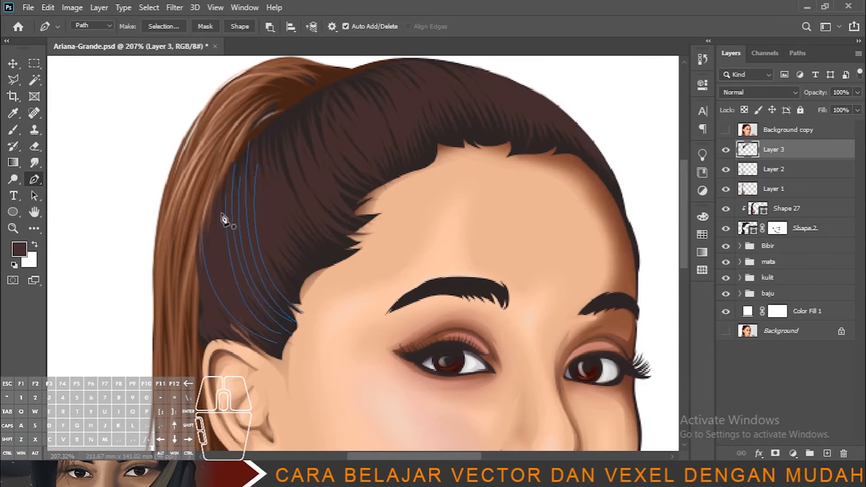
# Add strand paths along the ponytail edge, curving down toward the sideburn just above the ear
pyautogui.moveTo(288, 340); pyautogui.dragTo(392, 383)
pyautogui.keyDown('ctrl'); pyautogui.click(375, 336); pyautogui.keyUp('ctrl')
pyautogui.click(217, 218)
pyautogui.moveTo(289, 351); pyautogui.dragTo(377, 398)
pyautogui.keyDown('ctrl'); pyautogui.click(374, 325); pyautogui.keyUp('ctrl')
pyautogui.click(205, 227)
pyautogui.moveTo(288, 351); pyautogui.dragTo(344, 396)
pyautogui.keyDown('ctrl'); pyautogui.click(344, 396); pyautogui.keyUp('ctrl')
# Trace strand paths from the upper ponytail edge down to the hairline at the temple
pyautogui.click(260, 137)
pyautogui.moveTo(310, 285); pyautogui.dragTo(373, 313)
pyautogui.keyDown('ctrl'); pyautogui.click(372, 313); pyautogui.keyUp('ctrl')
pyautogui.click(252, 153)
pyautogui.moveTo(296, 277); pyautogui.dragTo(354, 306)
pyautogui.keyDown('ctrl'); pyautogui.click(354, 307); pyautogui.keyUp('ctrl')
pyautogui.click(270, 145)
pyautogui.moveTo(306, 236)
pyautogui.mouseDown()
pyautogui.moveTo(341, 255)
pyautogui.moveTo(362, 240)
pyautogui.mouseUp()
pyautogui.keyDown('ctrl'); pyautogui.click(341, 256); pyautogui.keyUp('ctrl')
pyautogui.click(278, 142)
pyautogui.keyDown('ctrl'); pyautogui.click(338, 181); pyautogui.keyUp('ctrl')
# Trace spaced strand paths from the hair beside the ponytail base toward the near side of the forehead hairline
pyautogui.click(289, 141)
pyautogui.moveTo(324, 211); pyautogui.dragTo(337, 220)
pyautogui.keyDown('ctrl'); pyautogui.click(337, 221); pyautogui.keyUp('ctrl')
pyautogui.click(299, 134)
pyautogui.moveTo(335, 175)
pyautogui.mouseDown()
pyautogui.moveTo(370, 192)
pyautogui.moveTo(389, 180)
pyautogui.moveTo(413, 232)
pyautogui.mouseUp()
pyautogui.keyDown('ctrl'); pyautogui.click(361, 179); pyautogui.keyUp('ctrl')
pyautogui.click(320, 116)
pyautogui.click(330, 103)
pyautogui.click(353, 84)
# Continue the strand paths over the crown, curving down to the near corner of the forehead hairline
pyautogui.keyDown('ctrl'); pyautogui.click(411, 145); pyautogui.keyUp('ctrl')
pyautogui.click(369, 77)
pyautogui.moveTo(425, 185); pyautogui.dragTo(432, 237)
pyautogui.click(378, 72)
pyautogui.moveTo(431, 166); pyautogui.dragTo(440, 230)
pyautogui.keyDown('ctrl'); pyautogui.click(476, 169); pyautogui.keyUp('ctrl')
pyautogui.click(392, 68)
pyautogui.moveTo(440, 156); pyautogui.dragTo(453, 211)
pyautogui.keyDown('ctrl'); pyautogui.click(458, 157); pyautogui.keyUp('ctrl')
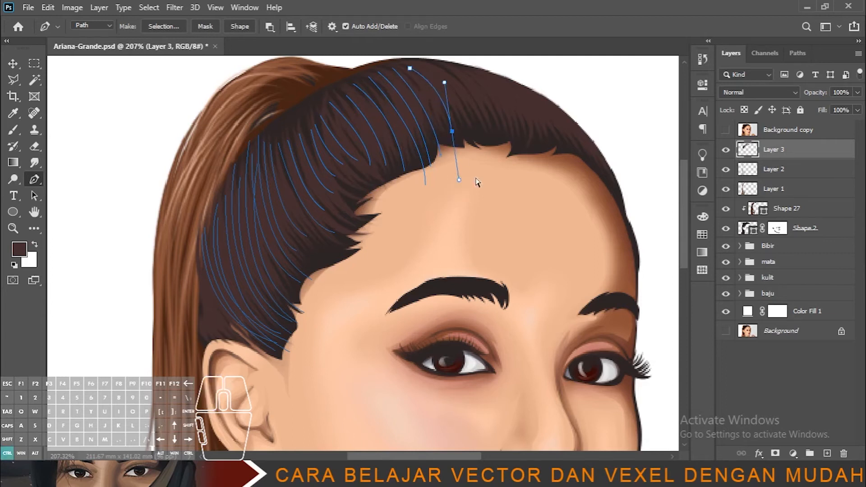
# Trace strand paths from the top of the head to the middle and far side of the forehead hairline
pyautogui.click(445, 68)
pyautogui.moveTo(500, 140); pyautogui.dragTo(507, 194)
pyautogui.moveTo(521, 161); pyautogui.dragTo(524, 208)
pyautogui.keyDown('ctrl'); pyautogui.click(531, 119); pyautogui.keyUp('ctrl')
pyautogui.click(493, 77)
pyautogui.moveTo(547, 160); pyautogui.dragTo(549, 200)
pyautogui.keyDown('ctrl'); pyautogui.click(551, 151); pyautogui.keyUp('ctrl')
pyautogui.click(476, 66)
pyautogui.moveTo(570, 156)
pyautogui.mouseDown()
pyautogui.moveTo(601, 252)
pyautogui.moveTo(598, 243)
pyautogui.mouseUp()
pyautogui.keyDown('ctrl'); pyautogui.click(604, 153); pyautogui.keyUp('ctrl')
pyautogui.moveTo(604, 147)
pyautogui.mouseDown()
pyautogui.moveTo(528, 173)
pyautogui.moveTo(536, 241)
pyautogui.mouseUp()
pyautogui.click(457, 119)
pyautogui.keyDown('ctrl'); pyautogui.click(519, 194); pyautogui.keyUp('ctrl')
# Fill the far side of the scalp with strand paths running between the head's outline and the forehead hairline
pyautogui.click(439, 107)
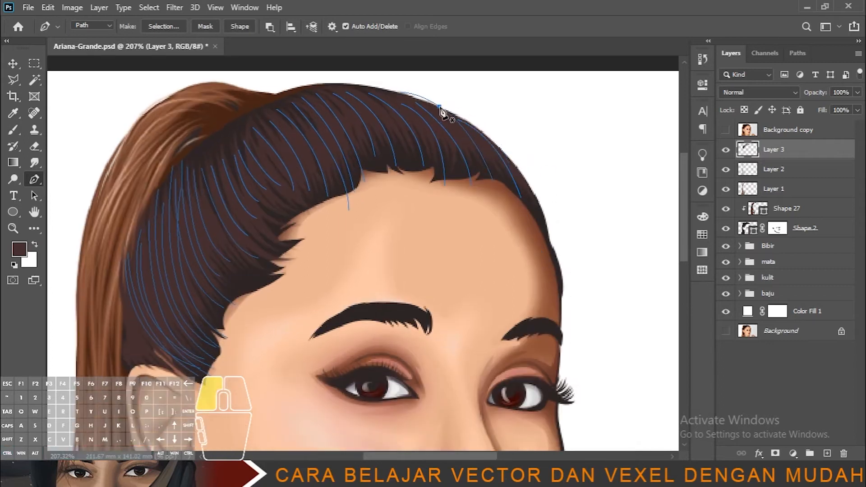
pyautogui.moveTo(506, 189); pyautogui.dragTo(522, 237)
pyautogui.keyDown('ctrl'); pyautogui.click(573, 202); pyautogui.keyUp('ctrl')
pyautogui.click(409, 97)
pyautogui.moveTo(481, 181); pyautogui.dragTo(497, 235)
pyautogui.moveTo(450, 175); pyautogui.dragTo(452, 243)
pyautogui.moveTo(433, 172)
pyautogui.mouseDown()
pyautogui.moveTo(442, 241)
pyautogui.moveTo(409, 216)
pyautogui.mouseUp()
pyautogui.keyDown('ctrl'); pyautogui.click(437, 216); pyautogui.keyUp('ctrl')
pyautogui.click(357, 85)
pyautogui.moveTo(421, 174); pyautogui.dragTo(424, 233)
pyautogui.keyDown('ctrl'); pyautogui.click(426, 227); pyautogui.keyUp('ctrl')
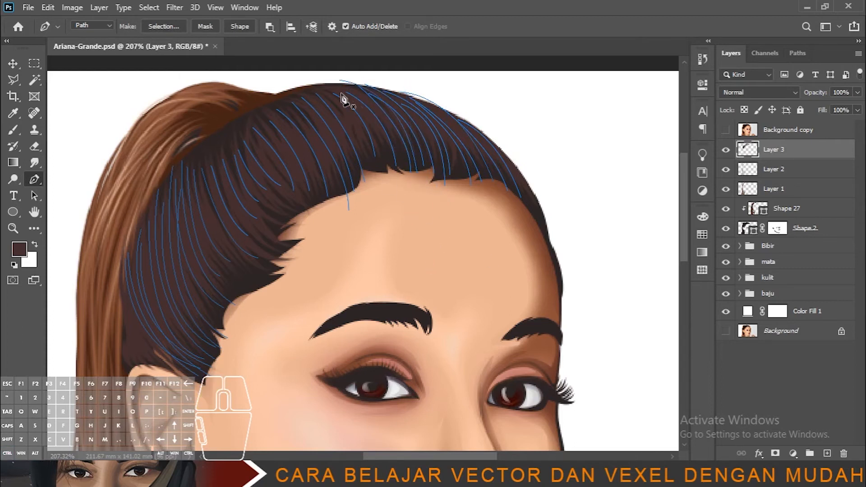
# Add strand paths from the top outline of the head down to the middle of the forehead hairline
pyautogui.moveTo(404, 169); pyautogui.dragTo(417, 248)
pyautogui.keyDown('ctrl'); pyautogui.click(414, 234); pyautogui.keyUp('ctrl')
pyautogui.click(328, 85)
pyautogui.moveTo(387, 181); pyautogui.dragTo(388, 232)
pyautogui.keyDown('ctrl'); pyautogui.click(388, 220); pyautogui.keyUp('ctrl')
pyautogui.moveTo(370, 172); pyautogui.dragTo(377, 227)
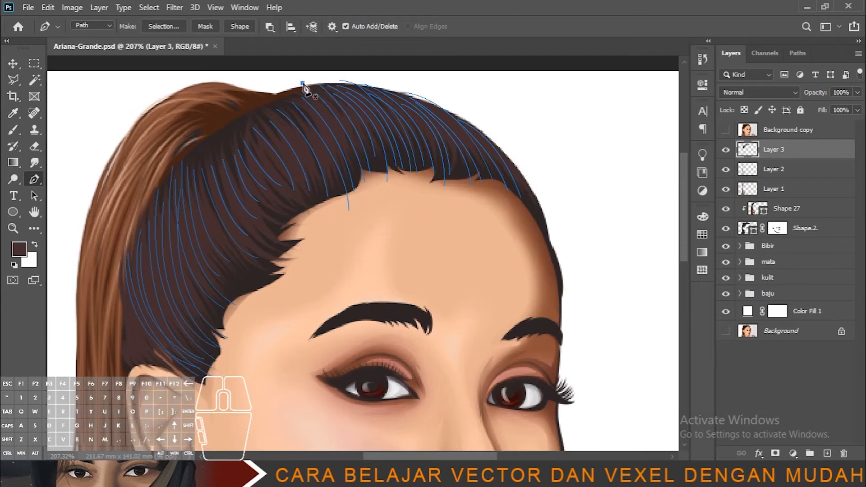
pyautogui.moveTo(345, 229); pyautogui.dragTo(345, 229)
pyautogui.keyDown('ctrl'); pyautogui.click(346, 225); pyautogui.keyUp('ctrl')
# Fill the gaps above the near corner of the forehead hairline with closely spaced strand paths
pyautogui.click(306, 104)
pyautogui.moveTo(343, 176); pyautogui.dragTo(347, 223)
pyautogui.keyDown('ctrl'); pyautogui.click(347, 220); pyautogui.keyUp('ctrl')
pyautogui.click(295, 113)
pyautogui.moveTo(335, 190); pyautogui.dragTo(345, 228)
pyautogui.keyDown('ctrl'); pyautogui.click(345, 226); pyautogui.keyUp('ctrl')
pyautogui.click(280, 109)
pyautogui.moveTo(316, 251); pyautogui.dragTo(317, 252)
pyautogui.keyDown('ctrl'); pyautogui.click(339, 216); pyautogui.keyUp('ctrl')
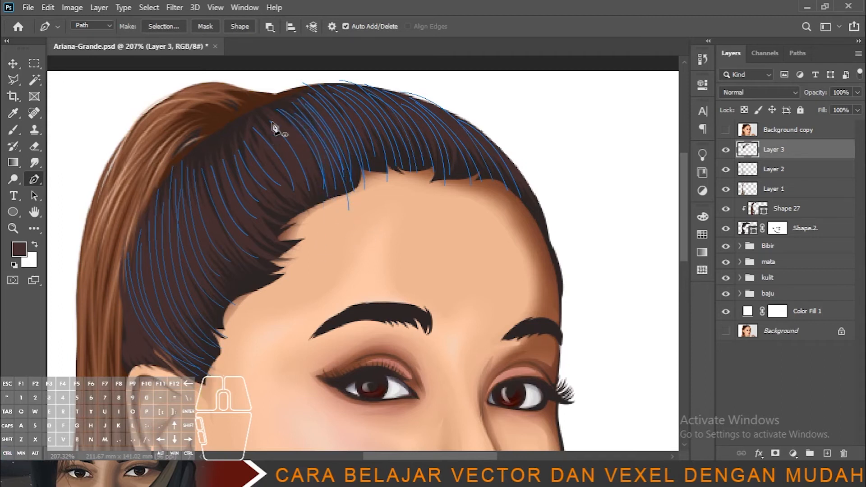
# Add in-between strand paths from the ponytail base across the scalp toward the near side of the forehead hairline
pyautogui.keyDown('ctrl'); pyautogui.click(336, 241); pyautogui.keyUp('ctrl')
pyautogui.click(260, 118)
pyautogui.moveTo(310, 206); pyautogui.dragTo(321, 254)
pyautogui.keyDown('ctrl'); pyautogui.click(334, 235); pyautogui.keyUp('ctrl')
pyautogui.click(247, 124)
pyautogui.keyDown('ctrl'); pyautogui.click(341, 237); pyautogui.keyUp('ctrl')
pyautogui.moveTo(318, 203); pyautogui.dragTo(352, 229)
pyautogui.click(244, 130)
pyautogui.keyDown('ctrl'); pyautogui.click(324, 242); pyautogui.keyUp('ctrl')
pyautogui.click(238, 128)
pyautogui.moveTo(274, 203); pyautogui.dragTo(331, 230)
pyautogui.keyDown('ctrl'); pyautogui.click(312, 239); pyautogui.keyUp('ctrl')
# Add long strand paths from below the ponytail base to the hairline between the forehead and temple
pyautogui.click(221, 136)
pyautogui.keyDown('ctrl'); pyautogui.click(322, 245); pyautogui.keyUp('ctrl')
pyautogui.click(207, 143)
pyautogui.keyDown('ctrl'); pyautogui.click(367, 251); pyautogui.keyUp('ctrl')
pyautogui.moveTo(271, 235); pyautogui.dragTo(318, 261)
pyautogui.click(212, 141)
pyautogui.moveTo(263, 249); pyautogui.dragTo(311, 266)
pyautogui.keyDown('ctrl'); pyautogui.click(311, 270); pyautogui.keyUp('ctrl')
pyautogui.click(194, 156)
pyautogui.moveTo(248, 252); pyautogui.dragTo(300, 281)
pyautogui.keyDown('ctrl'); pyautogui.click(293, 273); pyautogui.keyUp('ctrl')
pyautogui.keyDown('ctrl'); pyautogui.click(300, 282); pyautogui.keyUp('ctrl')
# Fill the gaps in the side hair with strand paths from the ponytail edge to the temple and sideburn
pyautogui.click(191, 160)
pyautogui.moveTo(234, 273); pyautogui.dragTo(284, 296)
pyautogui.keyDown('ctrl'); pyautogui.click(284, 296); pyautogui.keyUp('ctrl')
pyautogui.click(186, 183)
pyautogui.moveTo(224, 297); pyautogui.dragTo(274, 323)
pyautogui.keyDown('ctrl'); pyautogui.click(274, 323); pyautogui.keyUp('ctrl')
pyautogui.click(171, 206)
pyautogui.moveTo(206, 330); pyautogui.dragTo(265, 362)
pyautogui.keyDown('ctrl'); pyautogui.click(264, 363); pyautogui.keyUp('ctrl')
pyautogui.click(150, 234)
pyautogui.moveTo(199, 348); pyautogui.dragTo(252, 376)
pyautogui.keyDown('ctrl'); pyautogui.click(251, 376); pyautogui.keyUp('ctrl')
pyautogui.moveTo(187, 351); pyautogui.dragTo(236, 375)
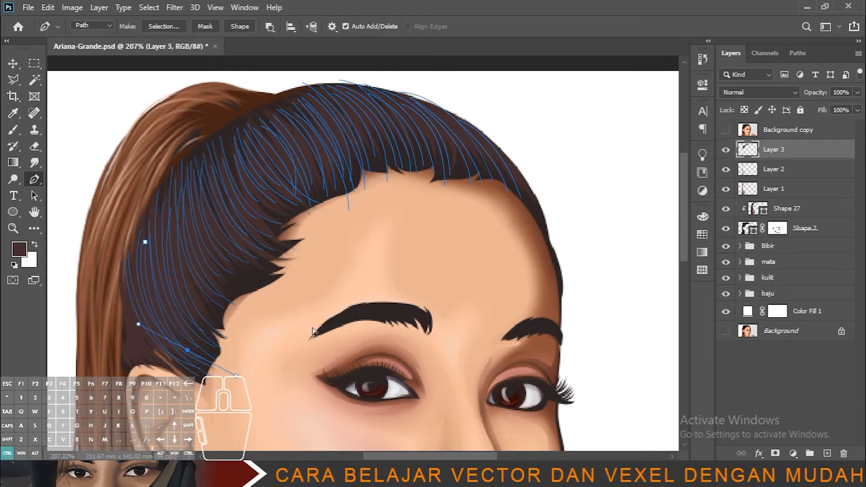
# Add two short strand paths within the front scalp hair above the forehead
pyautogui.click(435, 114)
pyautogui.moveTo(472, 160); pyautogui.dragTo(488, 180)
pyautogui.keyDown('ctrl'); pyautogui.click(488, 180); pyautogui.keyUp('ctrl')
pyautogui.click(347, 109)
pyautogui.moveTo(366, 155); pyautogui.dragTo(375, 177)
pyautogui.keyDown('ctrl'); pyautogui.click(377, 181); pyautogui.keyUp('ctrl')
# Add a new layer above Layer 3 and set the brush's foreground color to brown #543d3d
pyautogui.click(827, 453)
pyautogui.press('b')
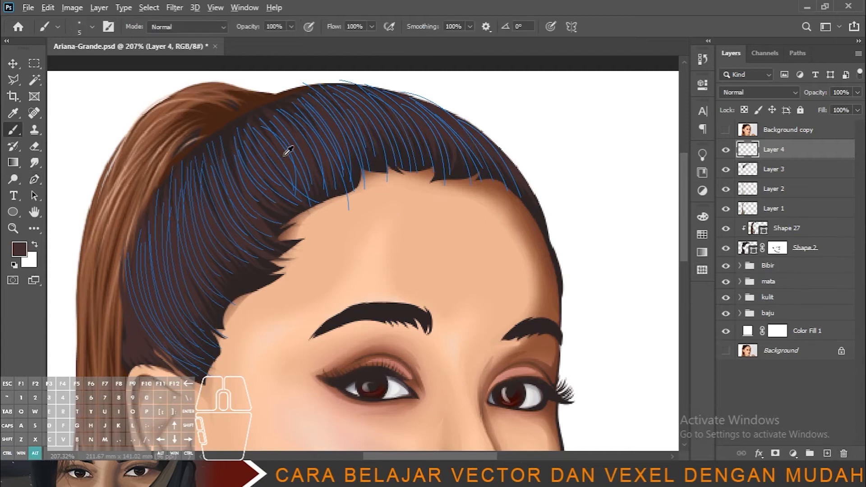
pyautogui.click(17, 255)
pyautogui.moveTo(580, 320); pyautogui.dragTo(574, 309)
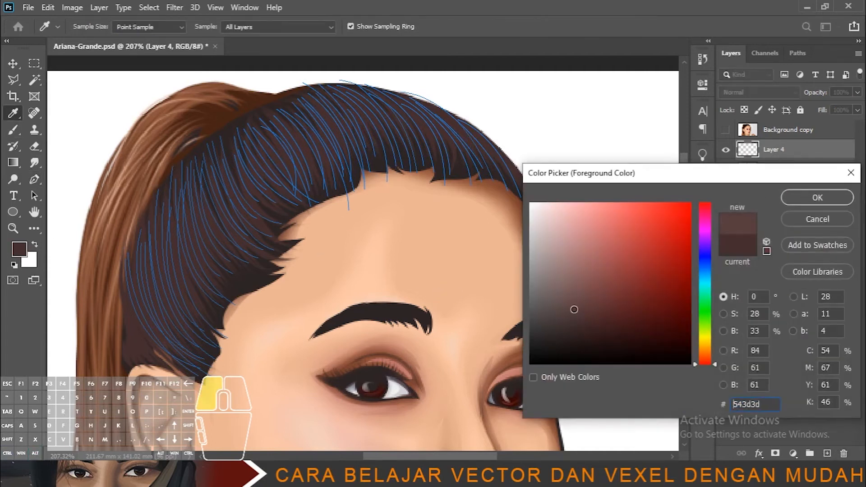
pyautogui.click(817, 197)
pyautogui.press('p')
pyautogui.press('b')
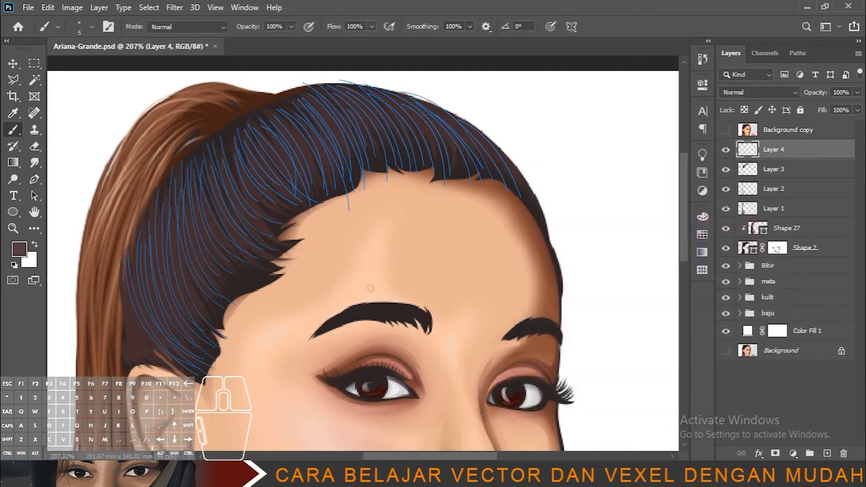
# Stroke the scalp strand paths with the lighter brown brush on Layer 4, dismiss the paths and check the hair
pyautogui.press('p')
pyautogui.rightClick(334, 251)
pyautogui.click(377, 266)
pyautogui.click(508, 143)
pyautogui.scroll(-4, 495, 157)
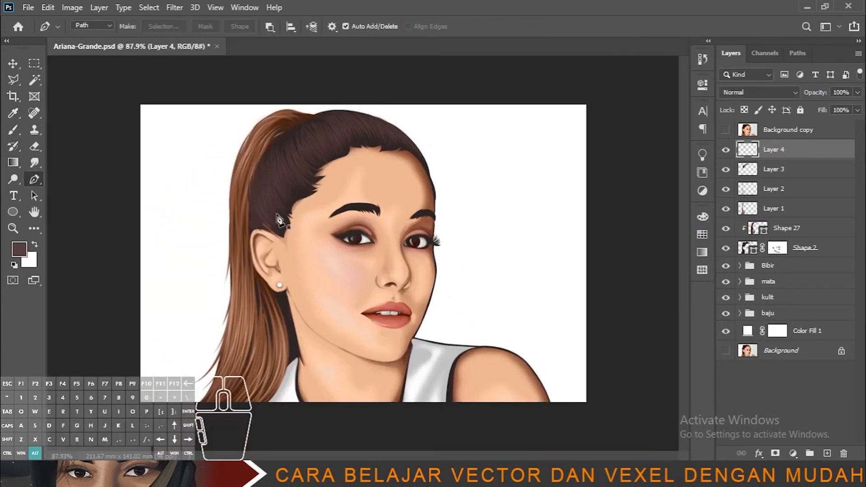
pyautogui.scroll(5, 257, 185)
# Undo the last change to bring back the strand paths, stroke them again on Layer 4 and dismiss them
pyautogui.hotkey('ctrl', 'z')
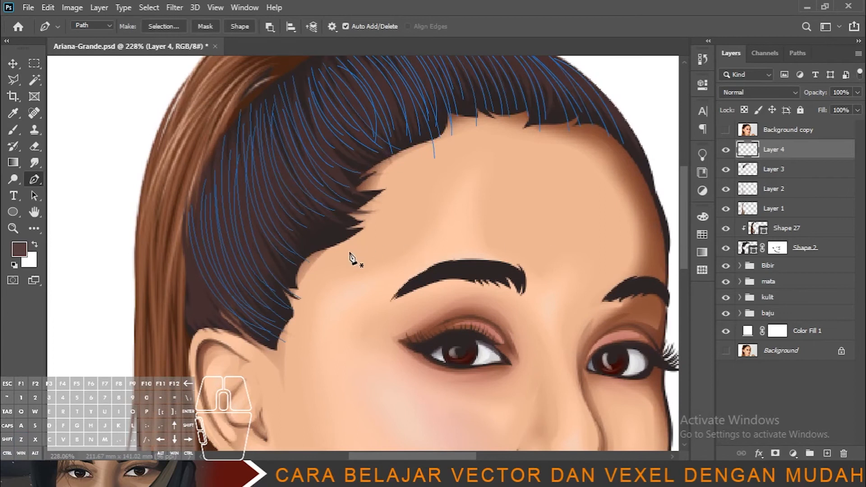
pyautogui.press('b')
pyautogui.press('p')
pyautogui.rightClick(353, 244)
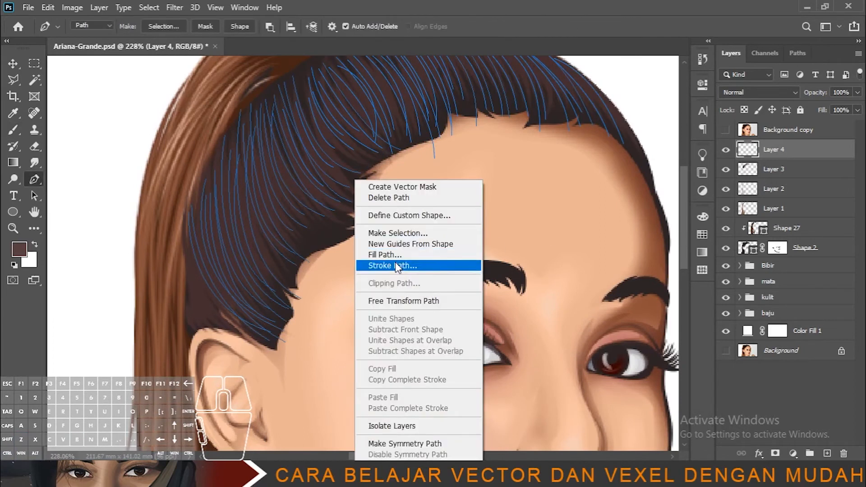
pyautogui.click(396, 265)
pyautogui.click(506, 144)
pyautogui.press('Return')
pyautogui.scroll(-1, 336, 253)
pyautogui.scroll(-3, 335, 256)
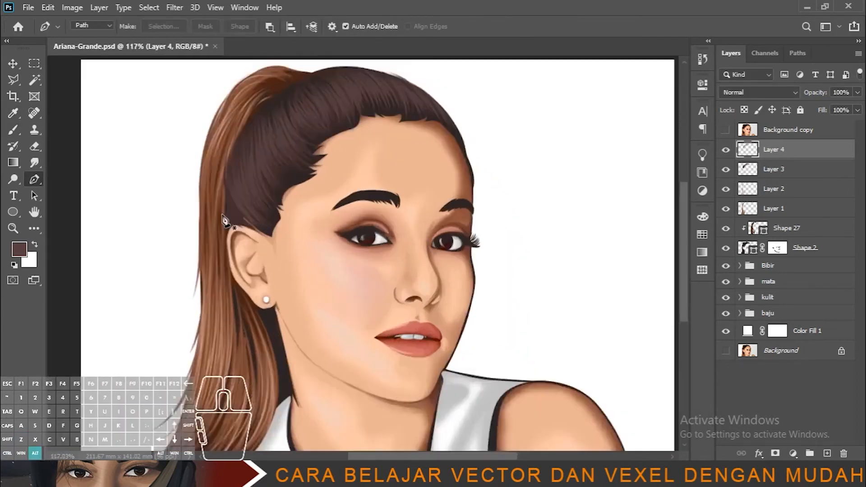
# Trace several curved hair strand paths through the scalp hair just above the ear
pyautogui.scroll(3, 280, 250)
pyautogui.moveTo(276, 292); pyautogui.dragTo(278, 233)
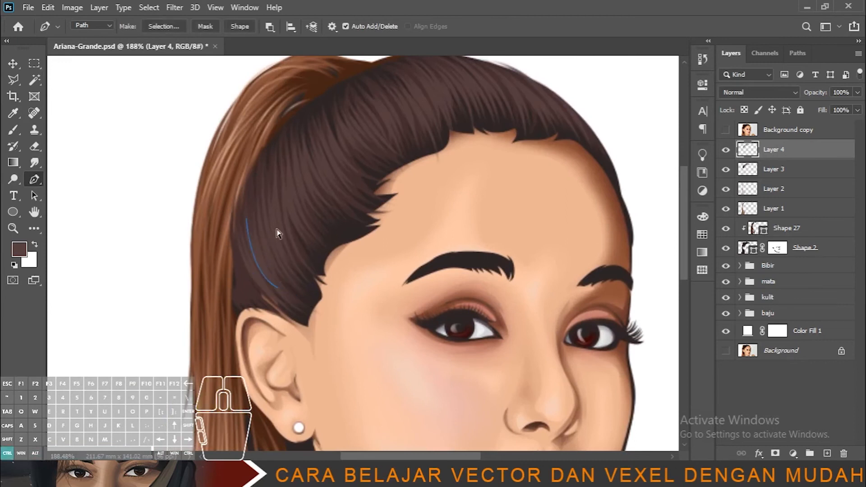
pyautogui.keyDown('ctrl'); pyautogui.click(334, 263); pyautogui.keyUp('ctrl')
pyautogui.click(265, 180)
pyautogui.moveTo(313, 274); pyautogui.dragTo(349, 294)
pyautogui.keyDown('ctrl'); pyautogui.click(348, 294); pyautogui.keyUp('ctrl')
pyautogui.click(280, 165)
pyautogui.moveTo(315, 242)
pyautogui.mouseDown()
pyautogui.moveTo(353, 261)
pyautogui.moveTo(347, 273)
pyautogui.moveTo(374, 281)
pyautogui.mouseUp()
pyautogui.click(268, 161)
pyautogui.keyDown('ctrl'); pyautogui.click(374, 281); pyautogui.keyUp('ctrl')
pyautogui.click(267, 187)
pyautogui.keyDown('ctrl'); pyautogui.click(352, 281); pyautogui.keyUp('ctrl')
# Add more curved strand paths down the back of the scalp hair towards the ear and temple
pyautogui.click(264, 194)
pyautogui.moveTo(315, 265)
pyautogui.mouseDown()
pyautogui.moveTo(352, 281)
pyautogui.moveTo(353, 298)
pyautogui.mouseUp()
pyautogui.click(254, 203)
pyautogui.moveTo(293, 279); pyautogui.dragTo(325, 308)
pyautogui.keyDown('ctrl'); pyautogui.click(325, 309); pyautogui.keyUp('ctrl')
pyautogui.click(258, 203)
pyautogui.hotkey('ctrl', 'z')
pyautogui.moveTo(298, 275); pyautogui.dragTo(345, 283)
pyautogui.keyDown('ctrl'); pyautogui.click(345, 283); pyautogui.keyUp('ctrl')
# Trace strand paths in the crown hair above the forehead and through the middle of the scalp
pyautogui.moveTo(415, 149); pyautogui.dragTo(422, 188)
pyautogui.keyDown('ctrl'); pyautogui.click(421, 188); pyautogui.keyUp('ctrl')
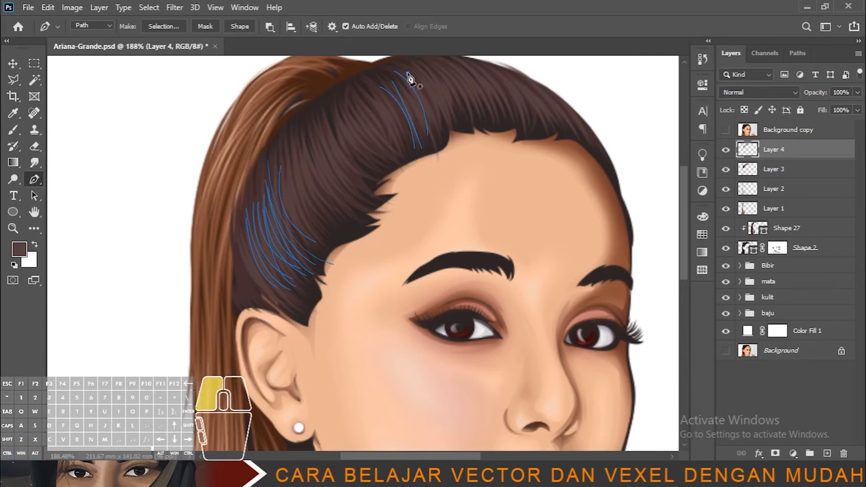
pyautogui.scroll(3, 455, 181)
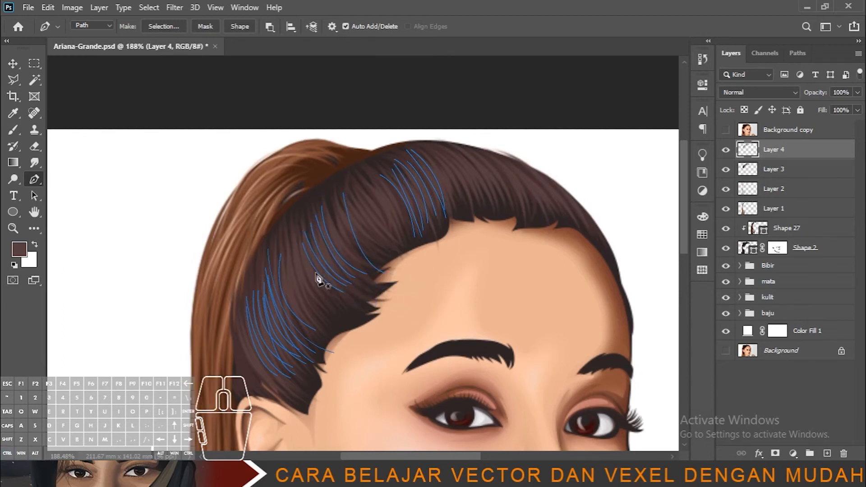
pyautogui.moveTo(372, 276); pyautogui.dragTo(420, 293)
pyautogui.keyDown('ctrl'); pyautogui.click(468, 290); pyautogui.keyUp('ctrl')
pyautogui.click(433, 154)
pyautogui.keyDown('ctrl'); pyautogui.click(477, 197); pyautogui.keyUp('ctrl')
pyautogui.moveTo(453, 191)
pyautogui.mouseDown()
pyautogui.moveTo(456, 208)
pyautogui.moveTo(498, 256)
pyautogui.mouseUp()
pyautogui.click(443, 155)
# Fill the front of the crown with further curved strand paths running down to the forehead hairline
pyautogui.keyDown('ctrl'); pyautogui.click(487, 217); pyautogui.keyUp('ctrl')
pyautogui.click(449, 153)
pyautogui.keyDown('ctrl'); pyautogui.click(506, 246); pyautogui.keyUp('ctrl')
pyautogui.click(451, 152)
pyautogui.moveTo(487, 214)
pyautogui.mouseDown()
pyautogui.moveTo(490, 248)
pyautogui.moveTo(504, 255)
pyautogui.mouseUp()
pyautogui.keyDown('ctrl'); pyautogui.click(504, 235); pyautogui.keyUp('ctrl')
pyautogui.click(475, 159)
pyautogui.keyDown('ctrl'); pyautogui.click(521, 265); pyautogui.keyUp('ctrl')
pyautogui.click(425, 152)
pyautogui.moveTo(452, 210); pyautogui.dragTo(454, 246)
pyautogui.keyDown('ctrl'); pyautogui.click(460, 251); pyautogui.keyUp('ctrl')
# Add curved strand paths to the middle of the scalp hair, between the ear and crown groups
pyautogui.moveTo(311, 289); pyautogui.dragTo(344, 325)
pyautogui.keyDown('ctrl'); pyautogui.click(340, 311); pyautogui.keyUp('ctrl')
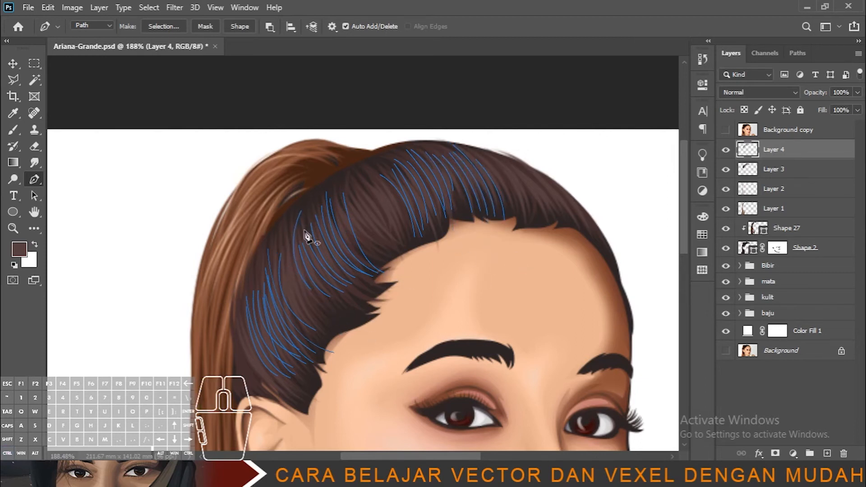
pyautogui.keyDown('ctrl'); pyautogui.click(315, 307); pyautogui.keyUp('ctrl')
pyautogui.moveTo(308, 299); pyautogui.dragTo(393, 350)
pyautogui.keyDown('ctrl'); pyautogui.click(339, 284); pyautogui.keyUp('ctrl')
pyautogui.click(294, 198)
pyautogui.moveTo(327, 310); pyautogui.dragTo(382, 343)
pyautogui.keyDown('ctrl'); pyautogui.click(347, 313); pyautogui.keyUp('ctrl')
pyautogui.scroll(-3, 333, 248)
pyautogui.scroll(-2, 333, 251)
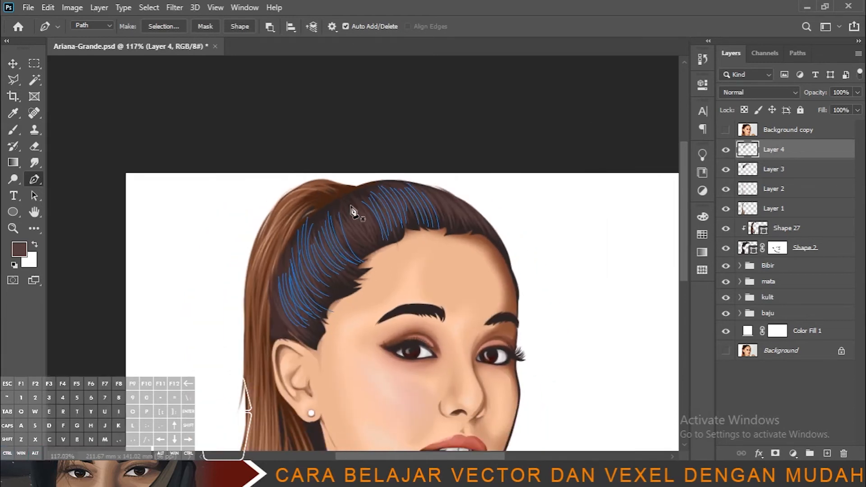
# Set the brush's foreground color to a lighter brown and add a new layer above Layer 4
pyautogui.press('b')
pyautogui.click(20, 249)
pyautogui.click(564, 296)
pyautogui.click(789, 195)
pyautogui.press('p')
pyautogui.click(826, 454)
# Stroke the scalp strand paths with the brush on Layer 5 and dismiss the paths
pyautogui.rightClick(417, 179)
pyautogui.click(440, 265)
pyautogui.click(511, 141)
pyautogui.scroll(-4, 381, 260)
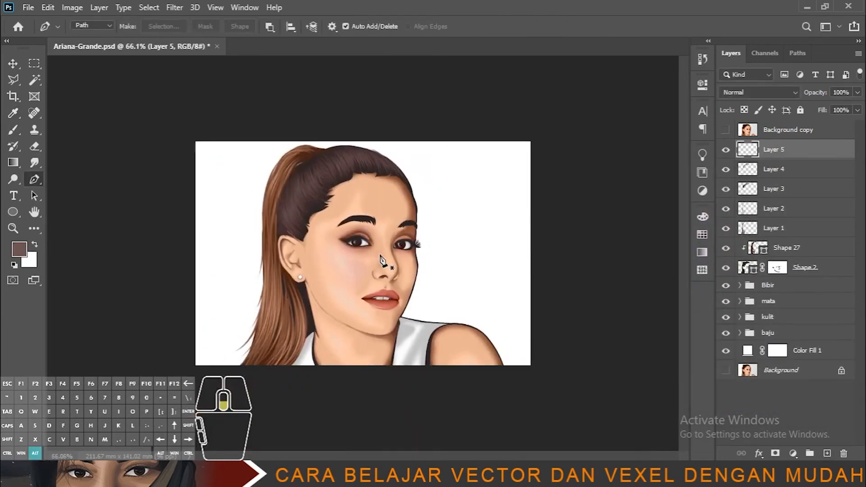
pyautogui.scroll(-1, 381, 261)
# Select the Shape 2 layer mask and choose a soft round 80 px brush with 45% opacity and 29% flow
pyautogui.press('v')
pyautogui.click(777, 267)
pyautogui.press('b')
pyautogui.scroll(5, 363, 252)
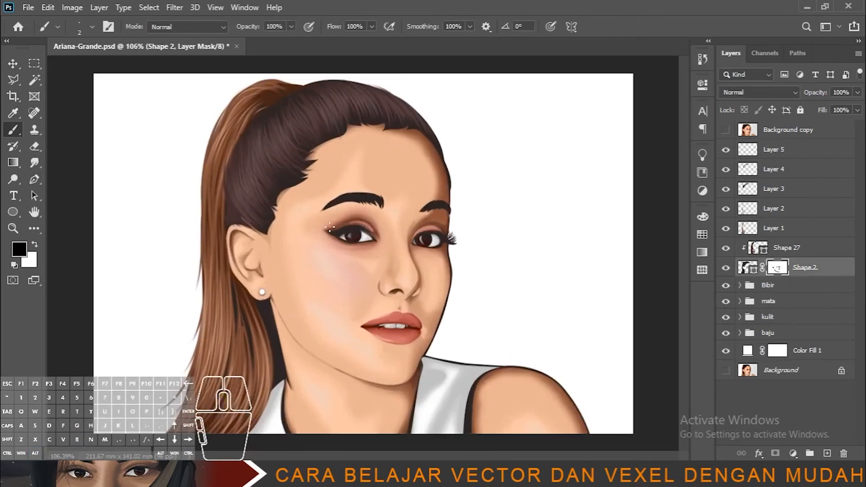
pyautogui.press('x')
pyautogui.rightClick(294, 221)
pyautogui.click(350, 306)
pyautogui.click(377, 2)
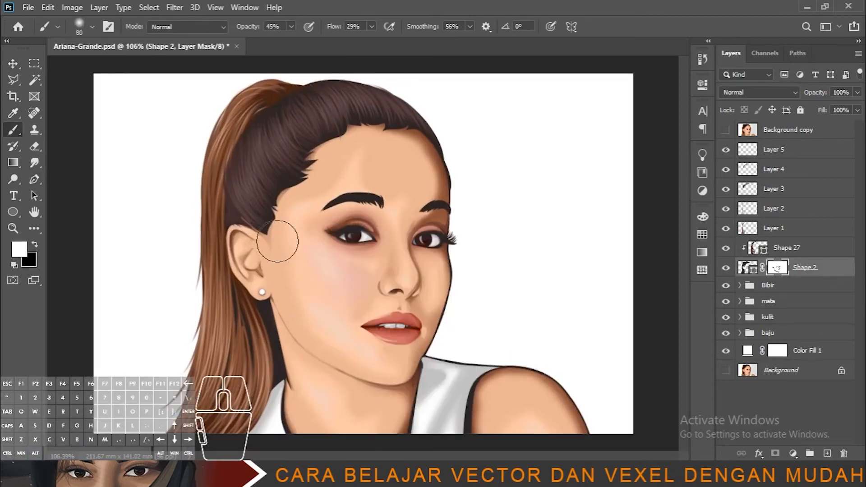
# Paint black on the Shape 2 mask along the temple and forehead hairline to soften its edge
pyautogui.press('x')
pyautogui.moveTo(276, 232)
pyautogui.mouseDown()
pyautogui.moveTo(298, 185)
pyautogui.moveTo(312, 181)
pyautogui.mouseUp()
pyautogui.moveTo(327, 156)
pyautogui.mouseDown()
pyautogui.moveTo(292, 235)
pyautogui.moveTo(282, 225)
pyautogui.moveTo(328, 146)
pyautogui.moveTo(416, 147)
pyautogui.moveTo(426, 167)
pyautogui.moveTo(399, 146)
pyautogui.mouseUp()
pyautogui.moveTo(311, 169)
pyautogui.mouseDown()
pyautogui.moveTo(289, 213)
pyautogui.moveTo(297, 228)
pyautogui.mouseUp()
pyautogui.scroll(-7, 338, 262)
pyautogui.press('v')
pyautogui.scroll(10, 342, 257)
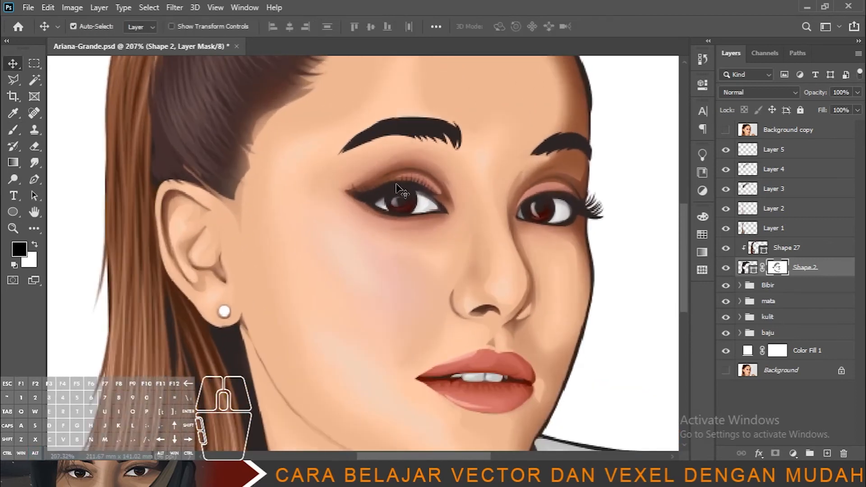
# Reduce the brush to 40 px and fade the eyebrow nearest the ear on the Shape 2 mask
pyautogui.scroll(3, 402, 193)
pyautogui.press('b')
pyautogui.press('[')
pyautogui.press('[')
pyautogui.press('[')
pyautogui.press('[')
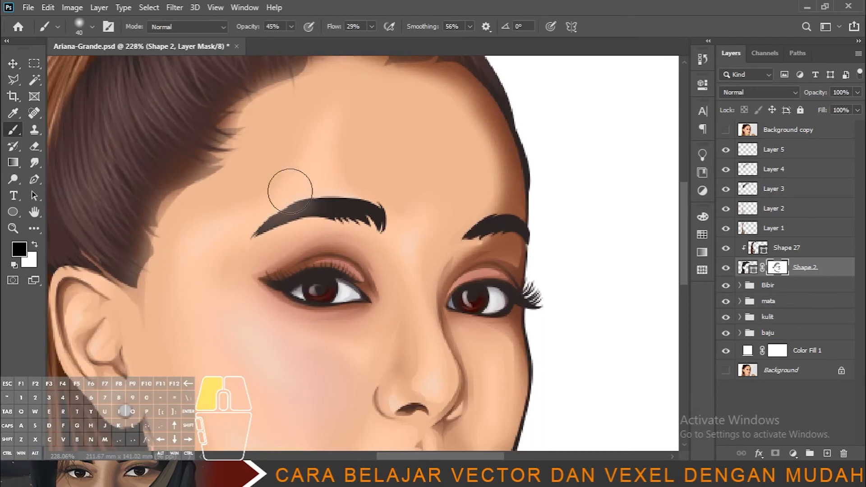
pyautogui.moveTo(286, 187); pyautogui.dragTo(392, 234)
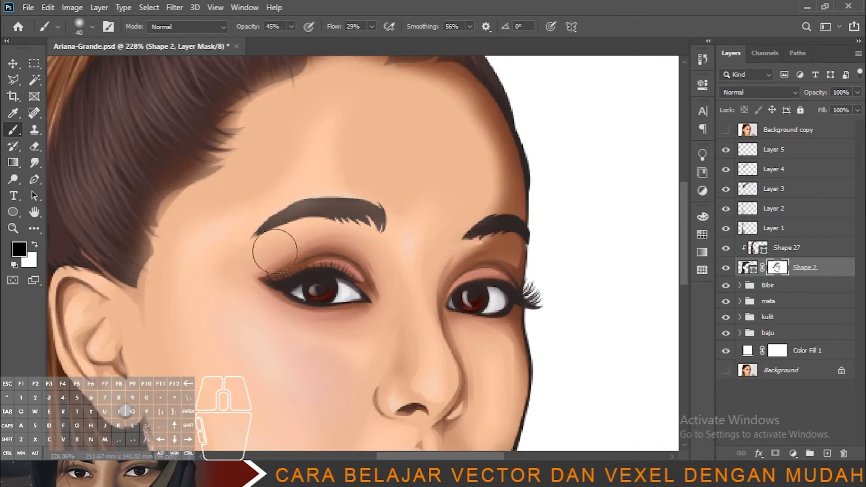
pyautogui.scroll(-3, 356, 261)
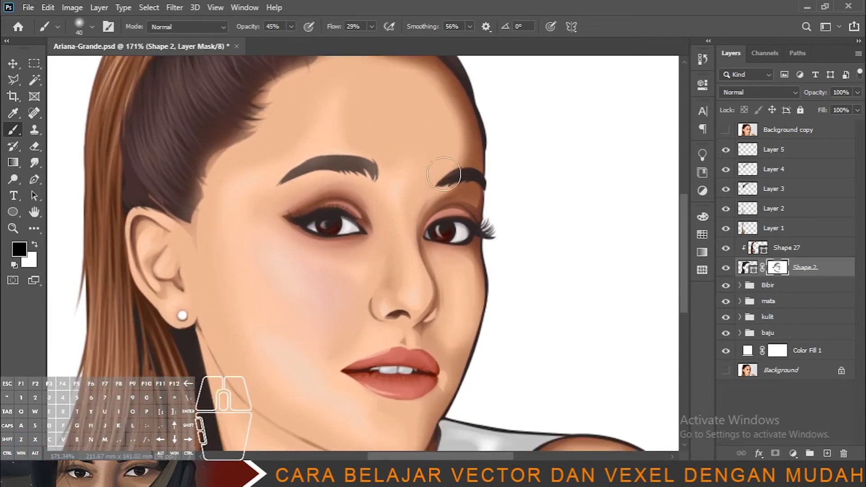
pyautogui.scroll(-8, 387, 156)
pyautogui.press('v')
pyautogui.click(511, 234)
pyautogui.scroll(-3, 453, 257)
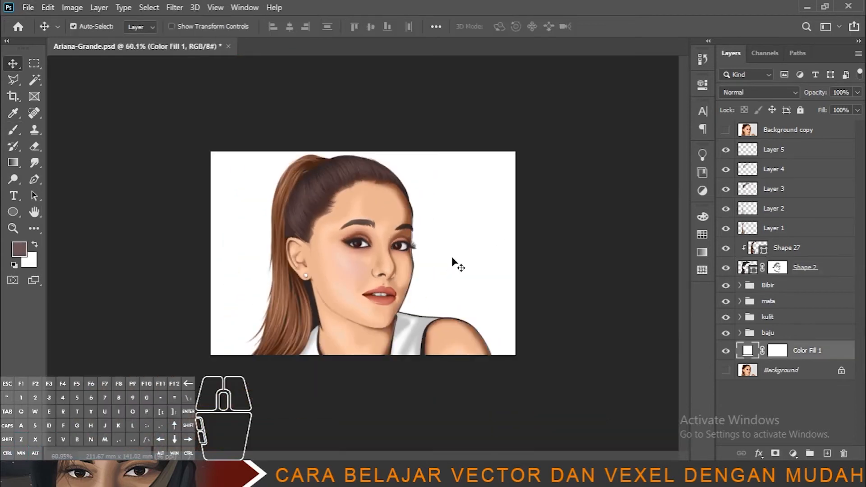
# Try texturing the eyebrow on the Shape 2 mask with the 86 px KYLE Bonus Chunky Charcoal brush, then undo it
pyautogui.click(779, 270)
pyautogui.press('b')
pyautogui.rightClick(433, 199)
pyautogui.scroll(-6, 532, 352)
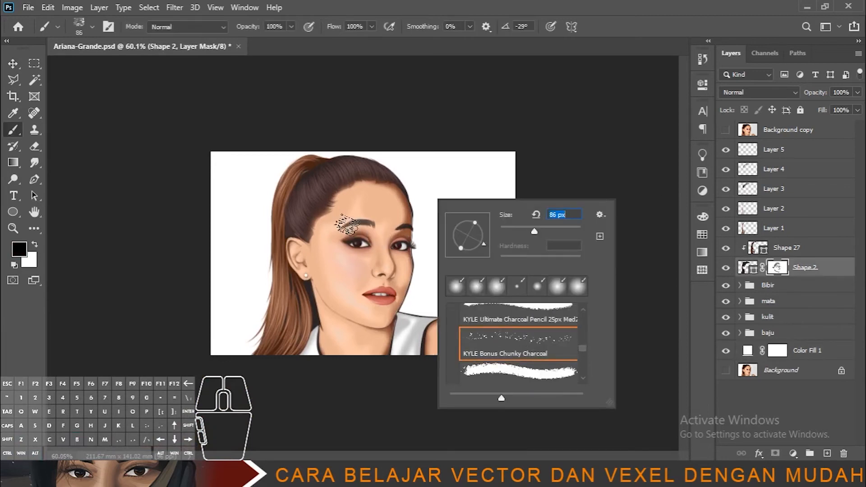
pyautogui.press('Return')
pyautogui.scroll(5, 347, 224)
pyautogui.moveTo(369, 163); pyautogui.dragTo(306, 195)
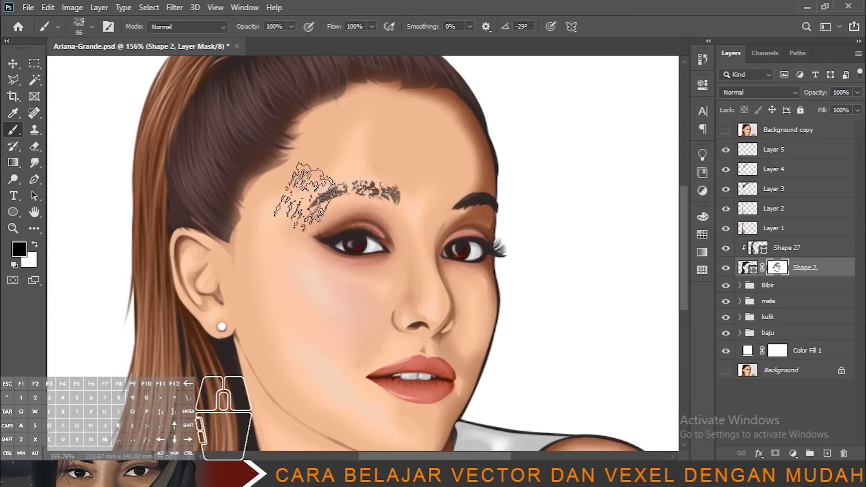
pyautogui.hotkey('ctrl', 'z')
pyautogui.hotkey('ctrl', 'z')
pyautogui.hotkey('ctrl', 'z')
pyautogui.scroll(-5, 486, 239)
pyautogui.press('v')
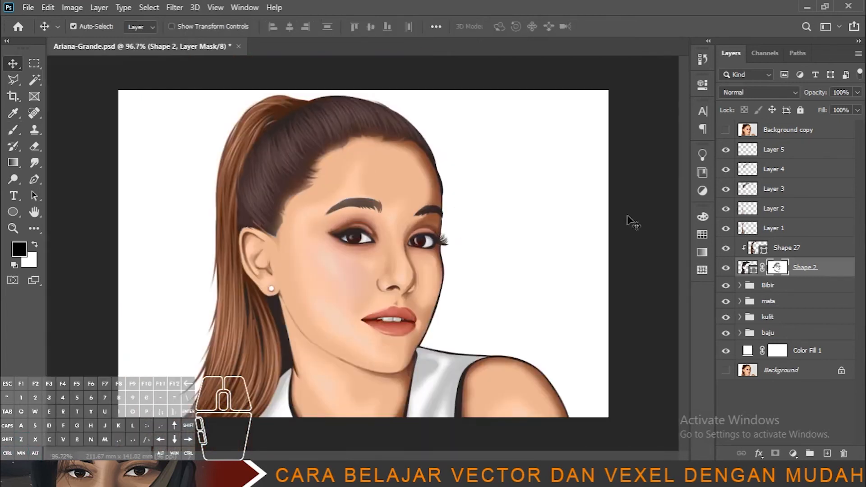
# Group the hair layers from Shape 2 up to Layer 5 and name the group rambut
pyautogui.click(628, 216)
pyautogui.scroll(-6, 438, 212)
pyautogui.scroll(2, 406, 293)
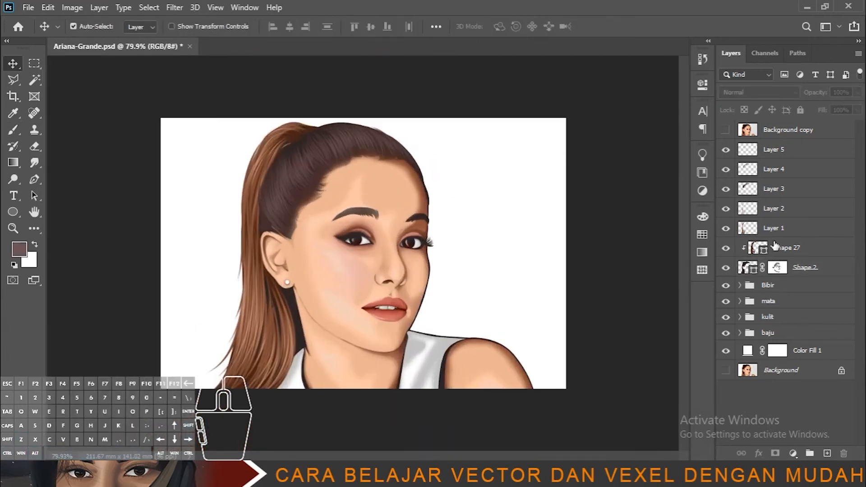
pyautogui.click(812, 267)
pyautogui.keyDown('shift'); pyautogui.click(797, 156); pyautogui.keyUp('shift')
pyautogui.hotkey('ctrl', 'g')
pyautogui.doubleClick(777, 149)
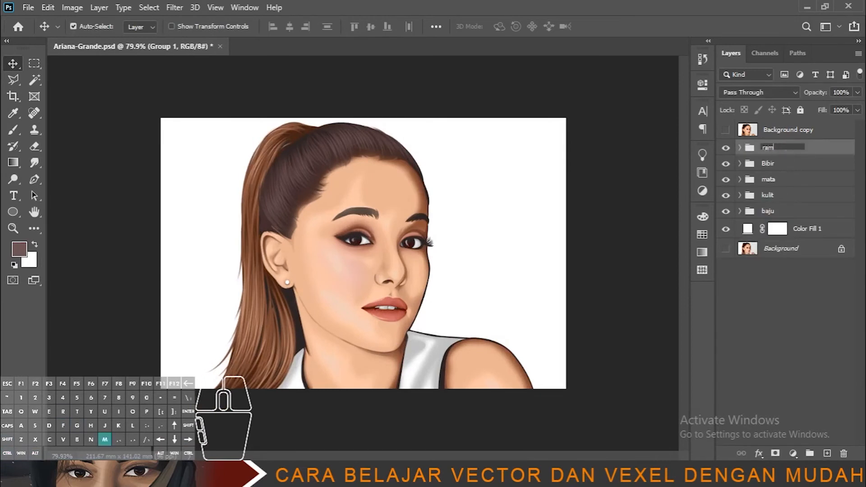
# Add a Gradient Overlay to the Color Fill 1 layer and open its gradient for editing
pyautogui.doubleClick(832, 230)
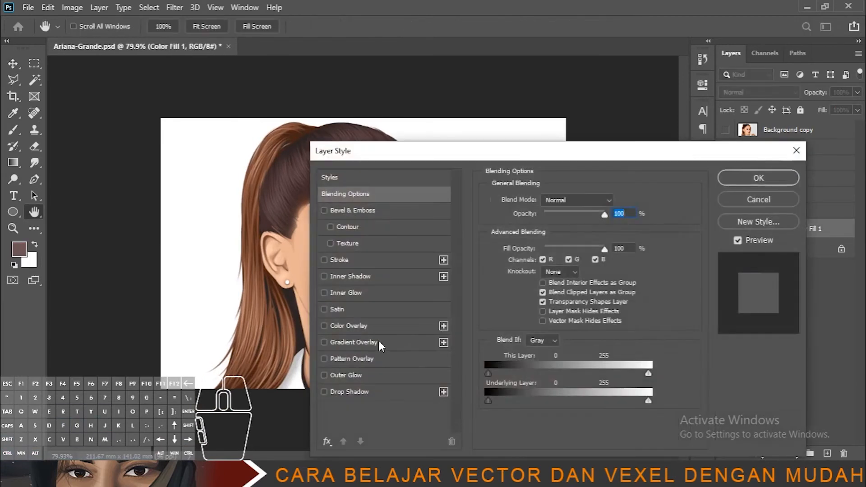
pyautogui.click(378, 340)
pyautogui.moveTo(470, 146); pyautogui.dragTo(638, 123)
pyautogui.click(720, 198)
# Set the gradient's starting color stop to a dark brown sampled from the scalp hair
pyautogui.doubleClick(512, 291)
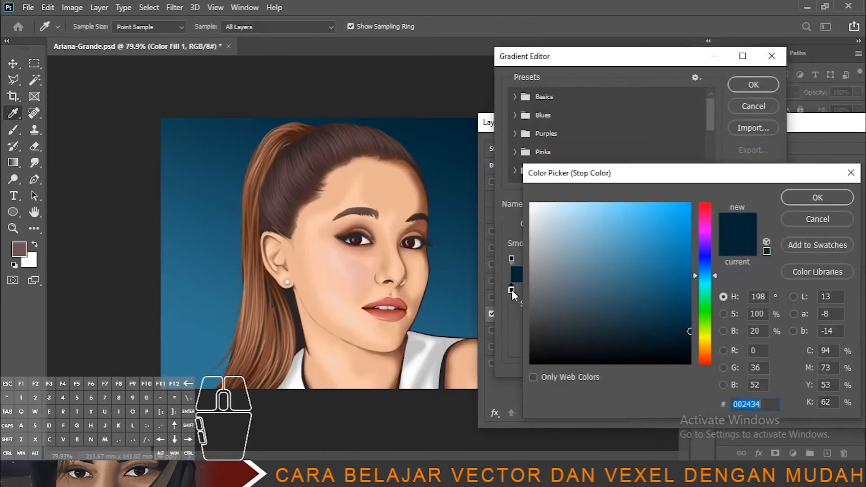
pyautogui.click(531, 203)
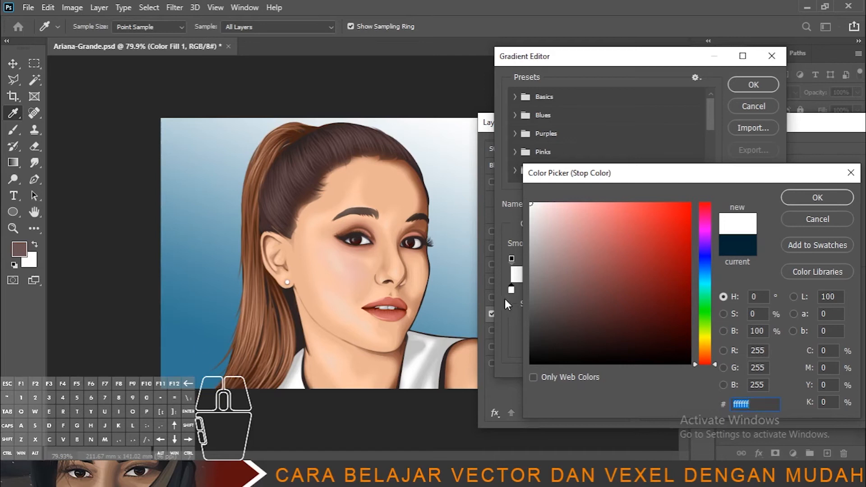
pyautogui.click(531, 363)
pyautogui.click(817, 197)
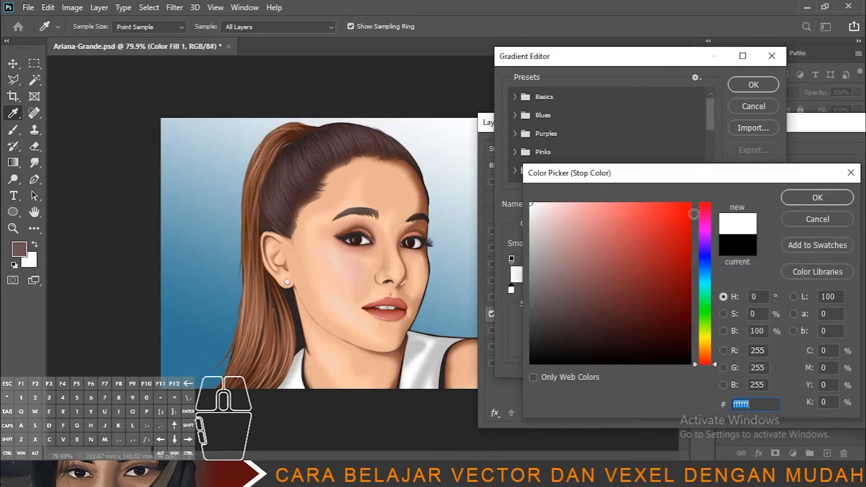
pyautogui.click(259, 285)
pyautogui.click(298, 169)
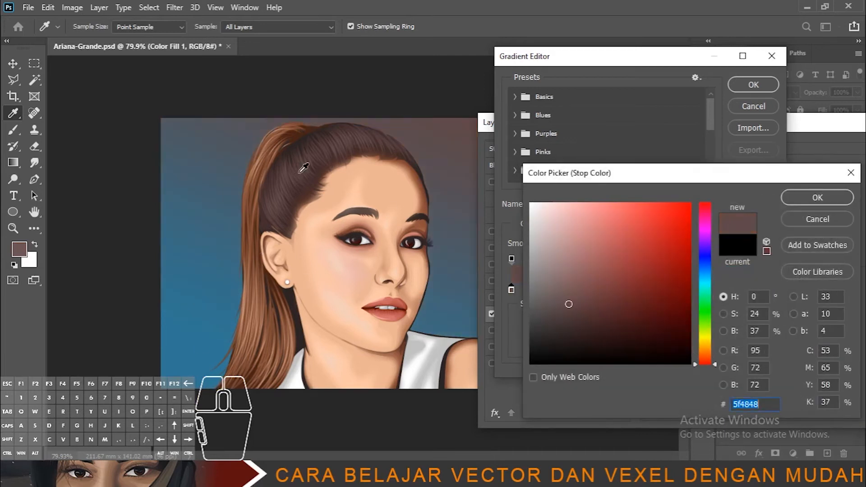
pyautogui.click(805, 197)
# Set the gradient's end color stop to a light tan sampled from the portrait and apply the overlay
pyautogui.doubleClick(765, 290)
pyautogui.moveTo(273, 290); pyautogui.dragTo(277, 369)
pyautogui.click(815, 195)
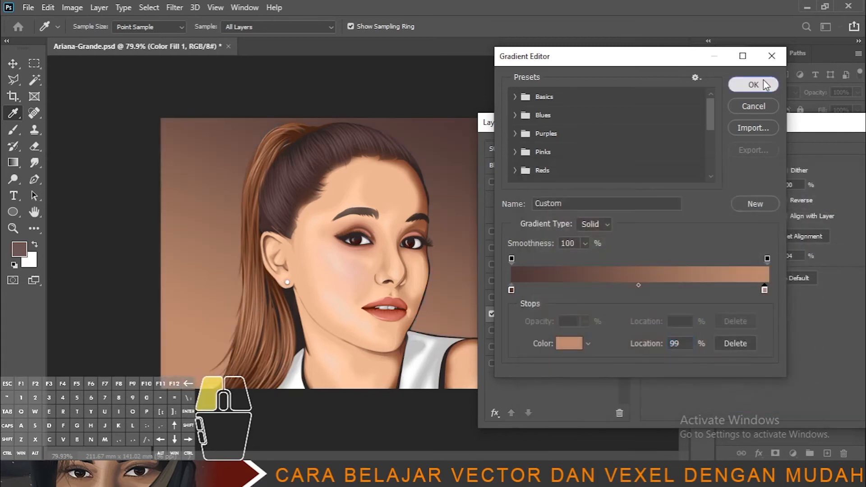
pyautogui.click(765, 84)
pyautogui.click(825, 121)
pyautogui.press('v')
pyautogui.scroll(-1, 458, 253)
# Switch to File Explorer and open the network location \\dg1 in a new tab
pyautogui.hotkey('alt', 'Tab')
pyautogui.hotkey('alt', 'Tab')
pyautogui.press('Tab')
pyautogui.press('Tab')
pyautogui.press('Tab')
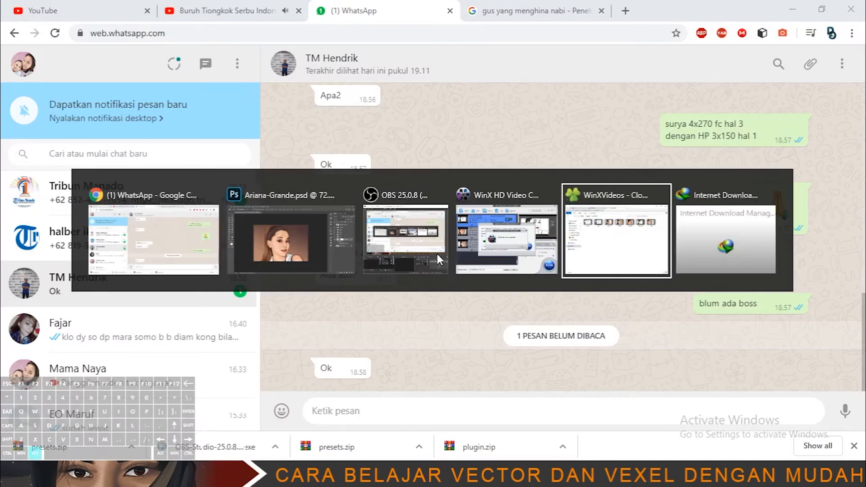
pyautogui.hotkey('ctrl', 't')
pyautogui.write('\\\\dg1\\')
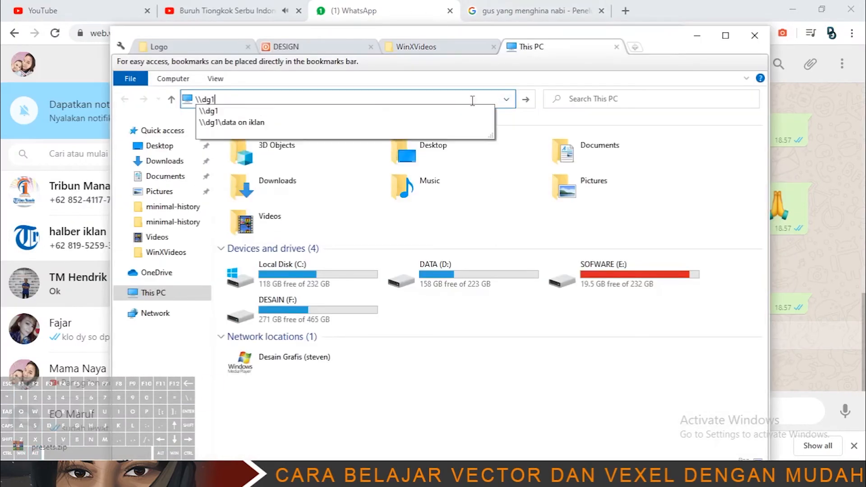
pyautogui.press('Return')
pyautogui.doubleClick(433, 131)
pyautogui.click(125, 99)
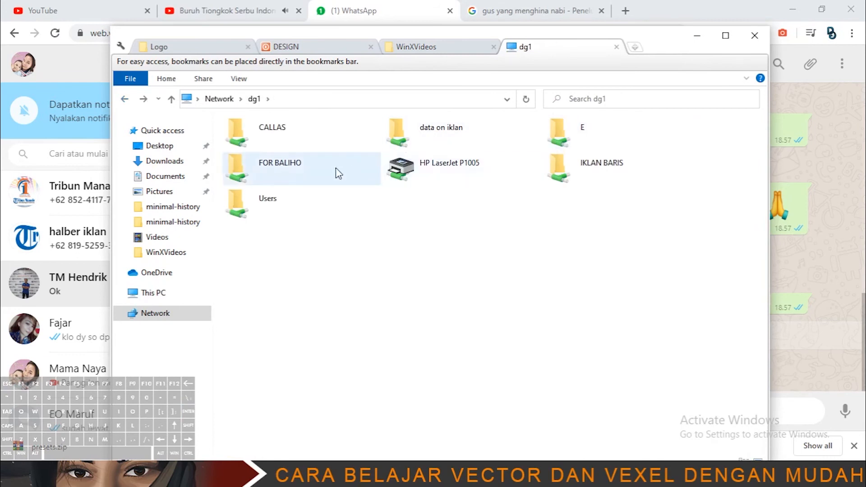
# Open the lighet image folder inside the FOR BALIHO folder
pyautogui.doubleClick(334, 168)
pyautogui.click(282, 195)
pyautogui.press('l')
pyautogui.press('l')
pyautogui.doubleClick(249, 175)
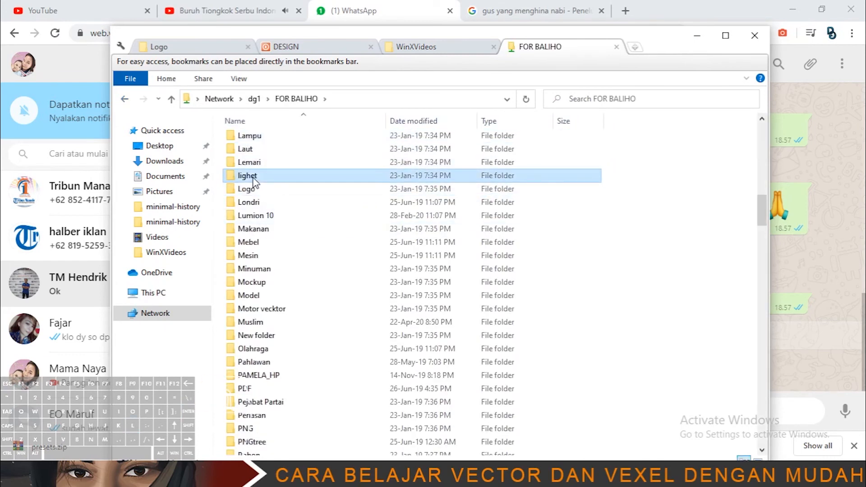
pyautogui.doubleClick(277, 170)
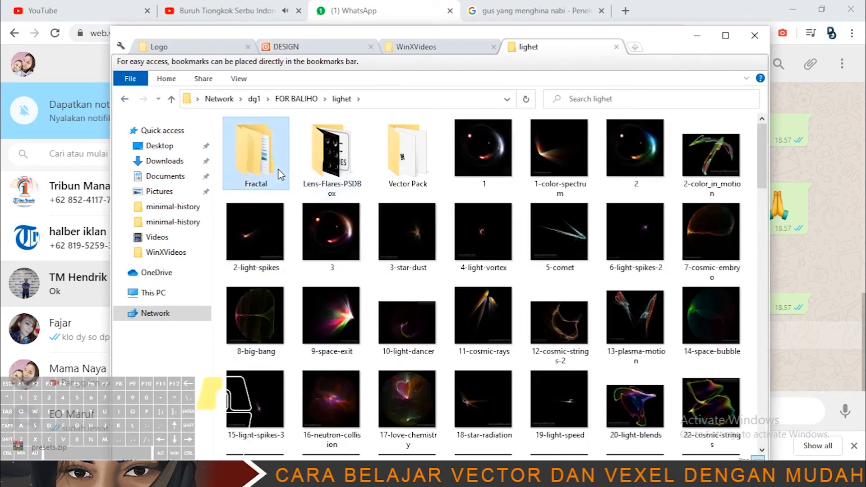
pyautogui.click(124, 99)
# Place the VF_light01e image into the Photoshop portrait document and enlarge it to cover the canvas
pyautogui.scroll(-15, 455, 260)
pyautogui.moveTo(635, 413); pyautogui.dragTo(339, 298)
pyautogui.scroll(-2, 388, 281)
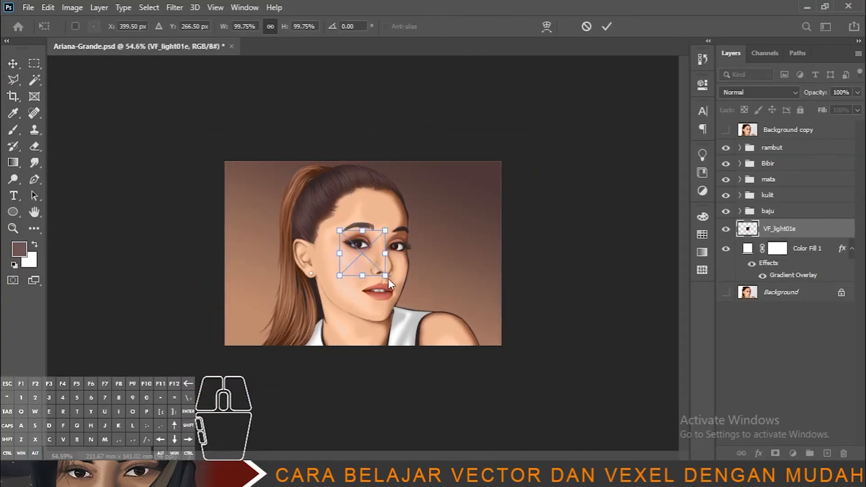
pyautogui.moveTo(385, 277); pyautogui.dragTo(552, 365)
pyautogui.hotkey('ctrl', 'z')
pyautogui.hotkey('ctrl', 'z')
pyautogui.click(635, 288)
# Move the VF_light01e layer up to the rambut group and shift the light image upward on the canvas
pyautogui.moveTo(784, 228); pyautogui.dragTo(800, 148)
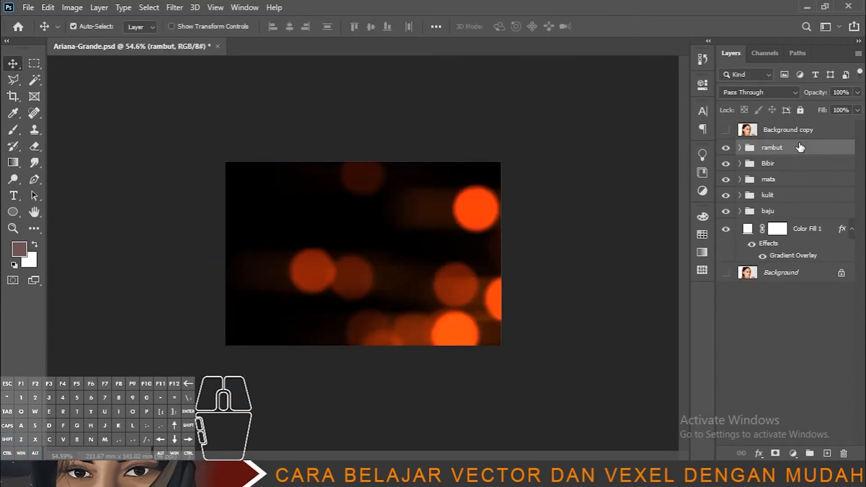
pyautogui.moveTo(417, 303); pyautogui.dragTo(412, 251)
# Try different blend modes, including Screen, on the rambut group and undo the changes
pyautogui.click(776, 92)
pyautogui.click(738, 161)
pyautogui.scroll(-6, 742, 96)
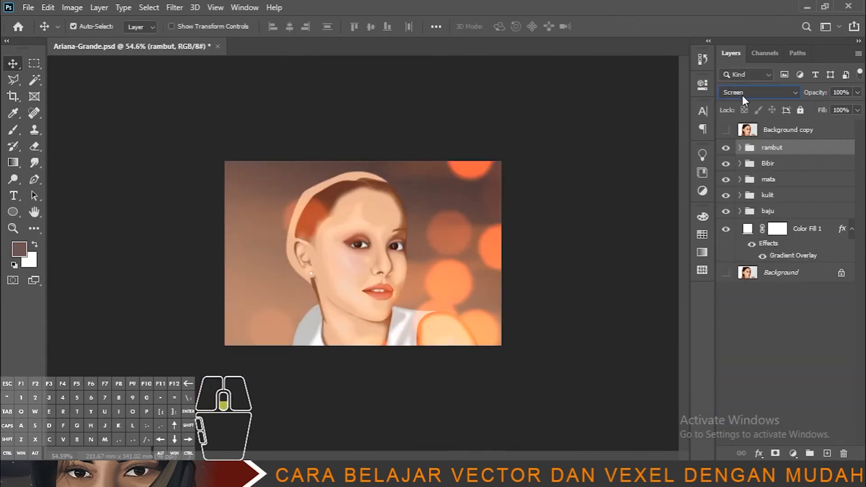
pyautogui.hotkey('ctrl', 'z')
pyautogui.hotkey('ctrl', 'z')
pyautogui.hotkey('ctrl', 'z')
# Move the VF_light01e layer above the rambut group and hide it
pyautogui.click(740, 148)
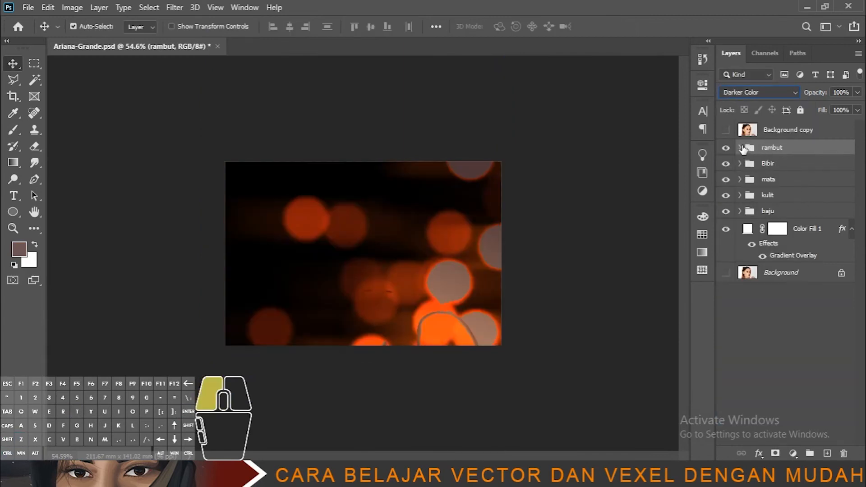
pyautogui.moveTo(785, 163); pyautogui.dragTo(784, 140)
pyautogui.click(739, 166)
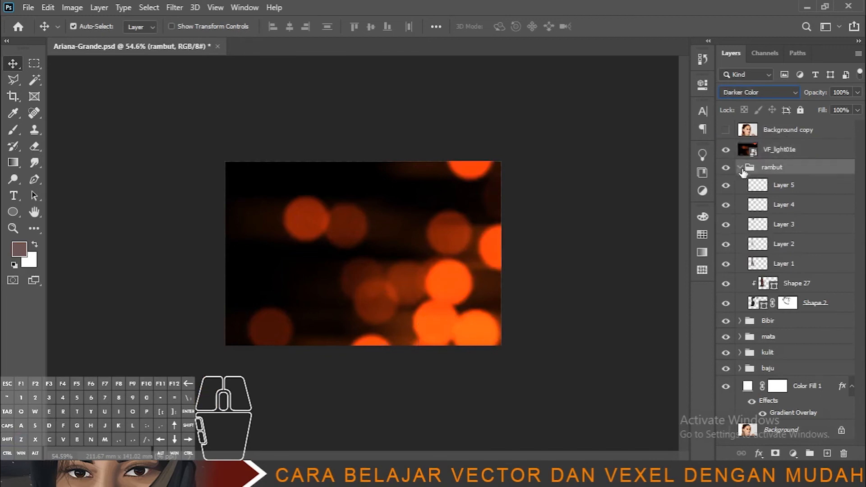
pyautogui.click(726, 150)
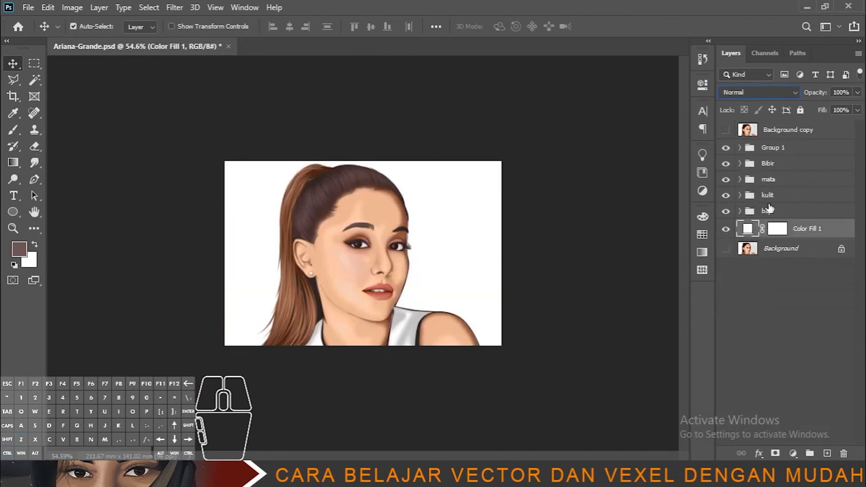
# Open the VF_light01f image from the lighet folder in Photoshop
pyautogui.click(768, 149)
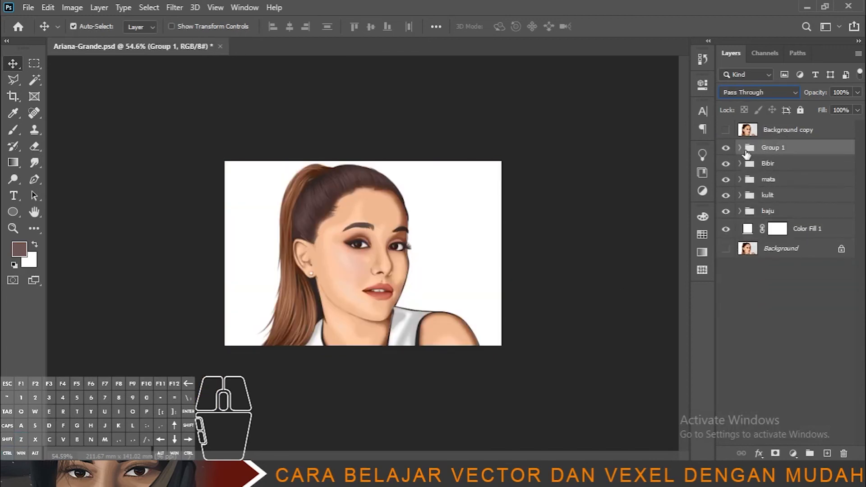
pyautogui.hotkey('alt', 'Tab')
pyautogui.click(697, 405)
pyautogui.doubleClick(696, 404)
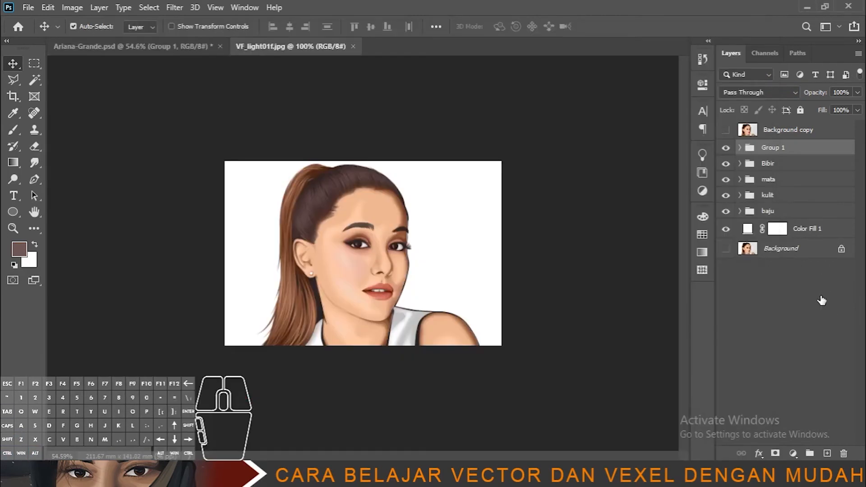
pyautogui.hotkey('alt', 'Tab')
pyautogui.moveTo(615, 36); pyautogui.dragTo(795, 29)
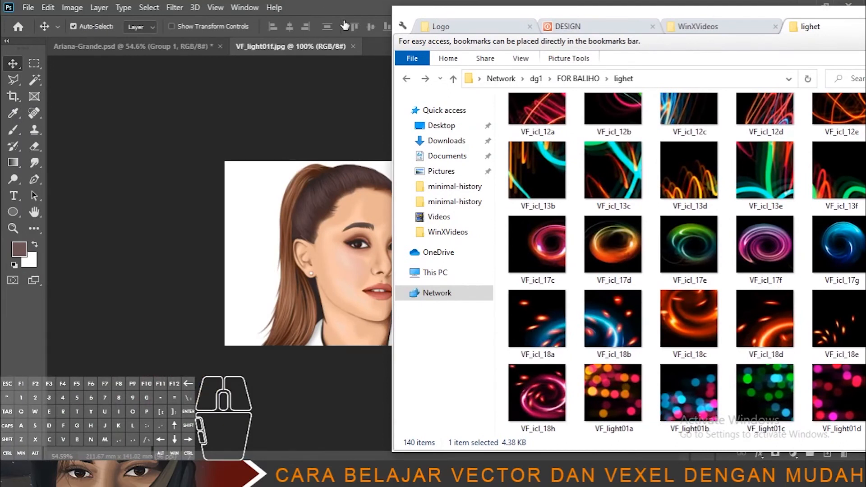
pyautogui.moveTo(773, 9); pyautogui.dragTo(548, 297)
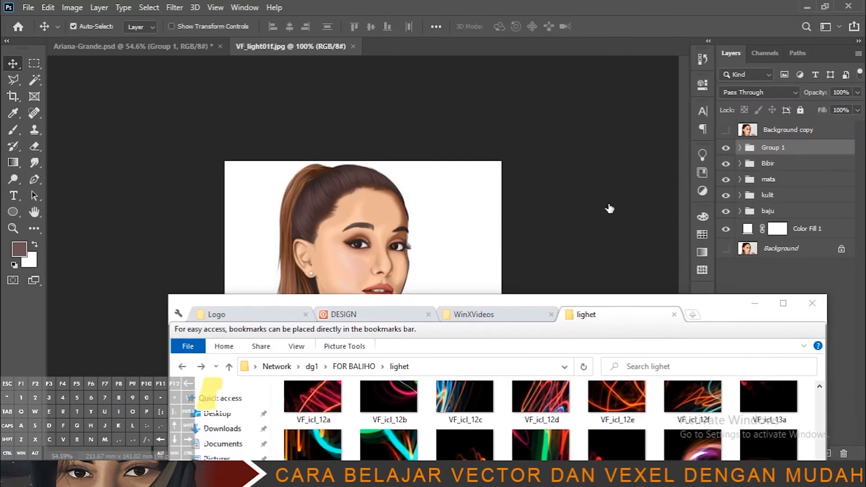
pyautogui.click(755, 303)
pyautogui.click(731, 474)
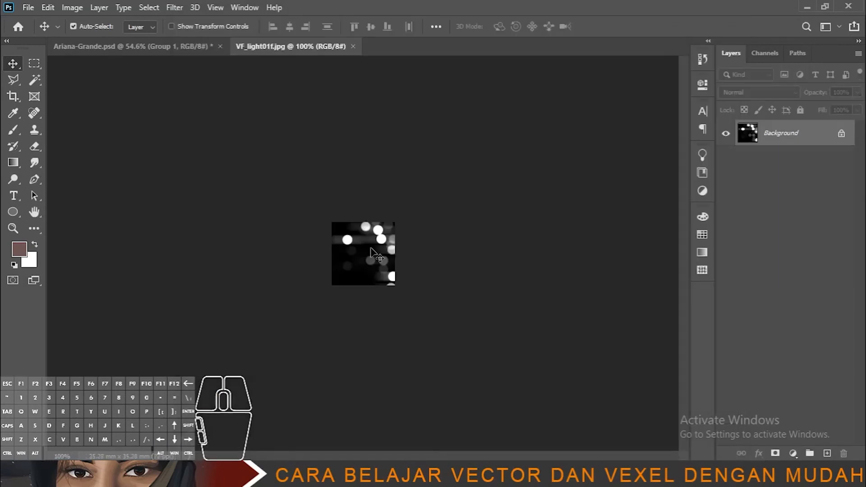
pyautogui.scroll(5, 371, 253)
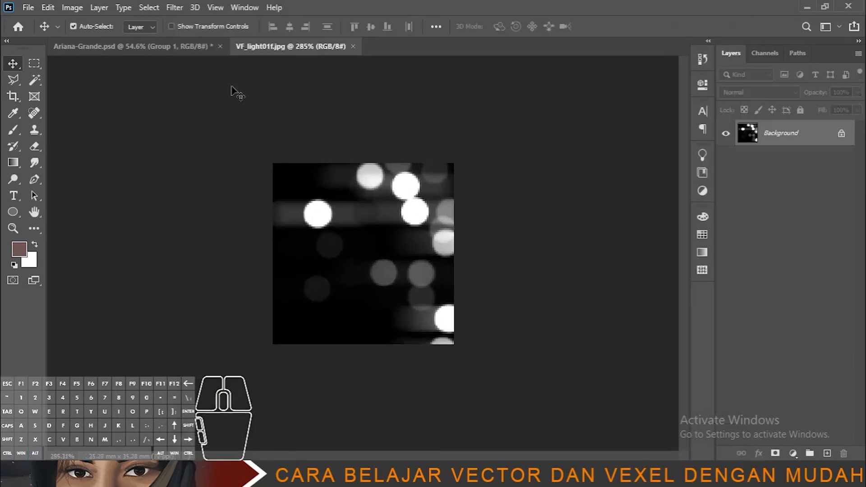
# Add the VF_light01f image above Group 1 in the portrait document, scaled to cover the canvas, with the Linear Dodge (Add) blend mode
pyautogui.moveTo(170, 51); pyautogui.dragTo(514, 407)
pyautogui.hotkey('ctrl', 't')
pyautogui.press('Return')
pyautogui.click(788, 92)
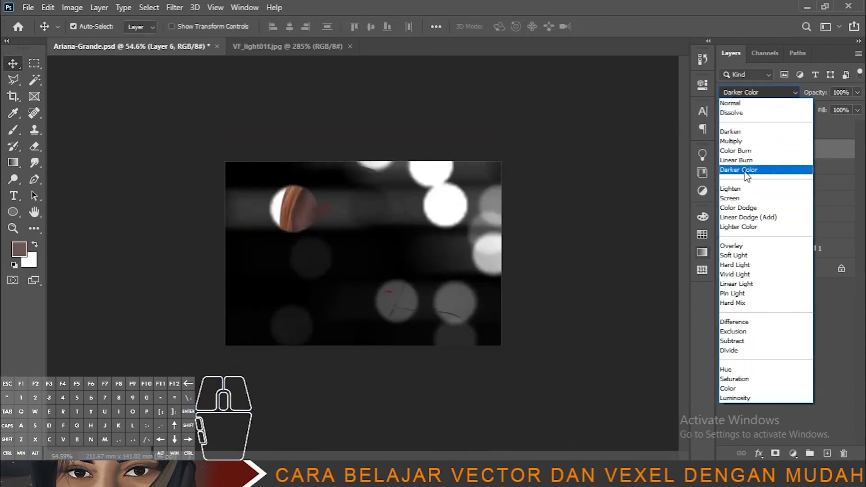
pyautogui.click(743, 213)
# Turn on Gradient Overlay instead of Color Overlay in the layer style of the Color Fill 1 layer
pyautogui.click(786, 235)
pyautogui.doubleClick(831, 250)
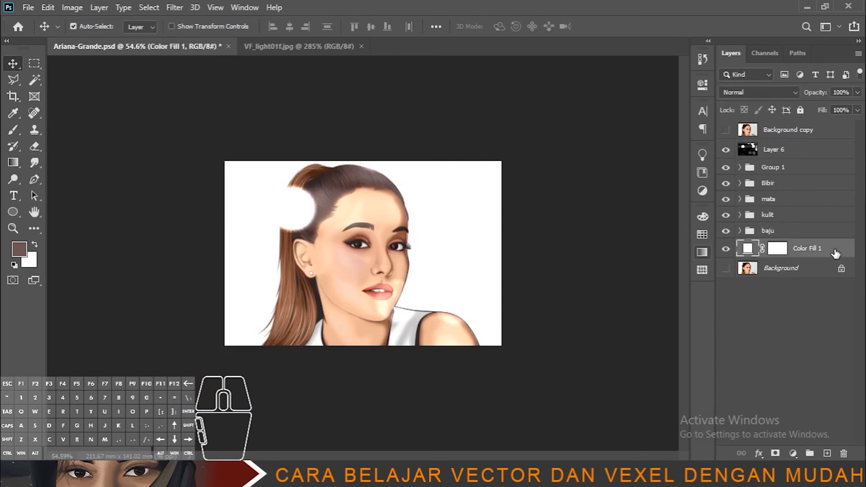
pyautogui.click(189, 321)
pyautogui.moveTo(197, 294); pyautogui.dragTo(490, 239)
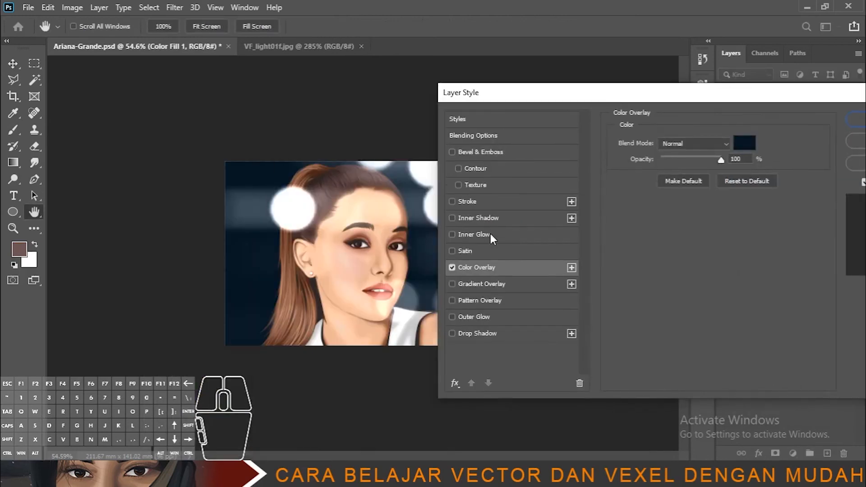
pyautogui.click(491, 293)
pyautogui.click(481, 285)
# Try blue and pink gradient presets for the overlay and apply Pink_17 to the Color Fill 1 layer
pyautogui.click(701, 169)
pyautogui.click(516, 97)
pyautogui.click(516, 136)
pyautogui.click(571, 156)
pyautogui.scroll(-4, 611, 167)
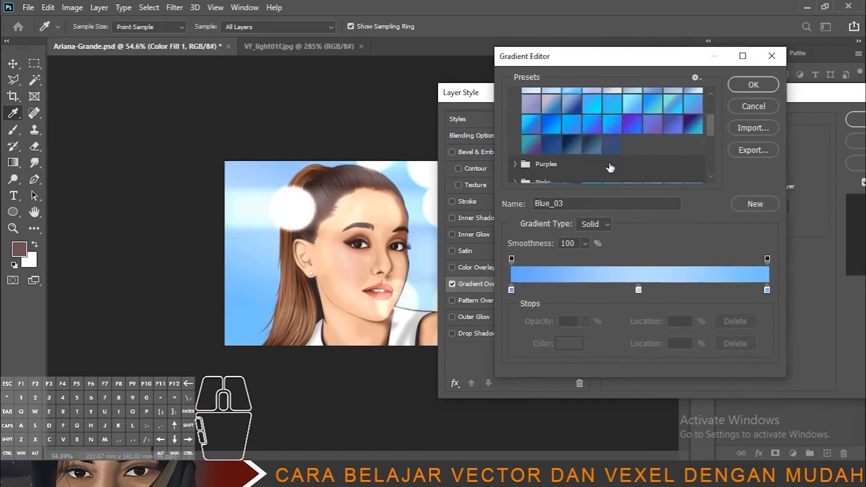
pyautogui.click(515, 121)
pyautogui.click(572, 141)
pyautogui.click(592, 161)
pyautogui.click(670, 167)
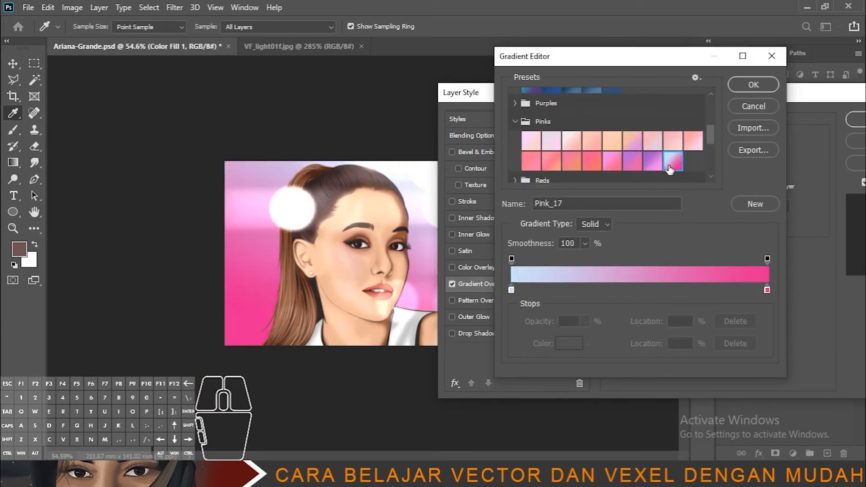
pyautogui.click(753, 85)
pyautogui.click(856, 120)
# Shift the light image on Layer 6 slightly and add a layer mask to it
pyautogui.click(635, 293)
pyautogui.scroll(5, 484, 223)
pyautogui.moveTo(484, 223); pyautogui.dragTo(543, 214)
pyautogui.click(775, 453)
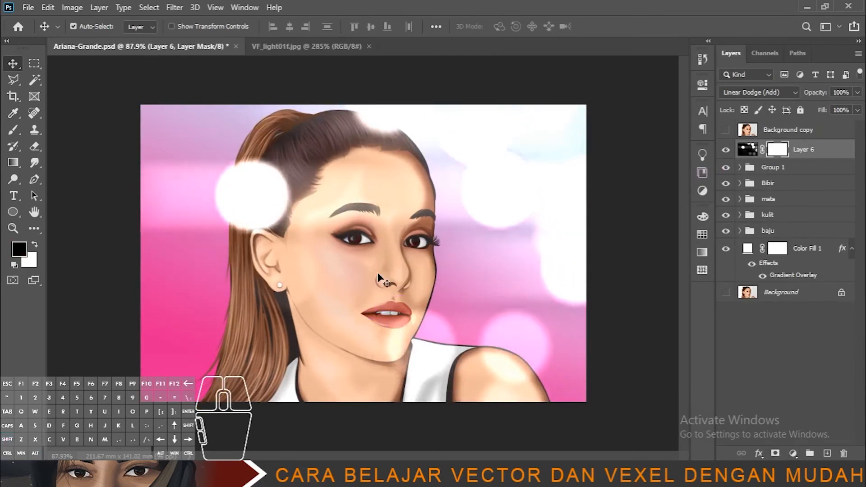
# Paint black on Layer 6's mask with a very large brush at 0% hardness to fade the light over the face
pyautogui.press('b')
pyautogui.scroll(-5, 385, 271)
pyautogui.rightClick(386, 257)
pyautogui.click(523, 342)
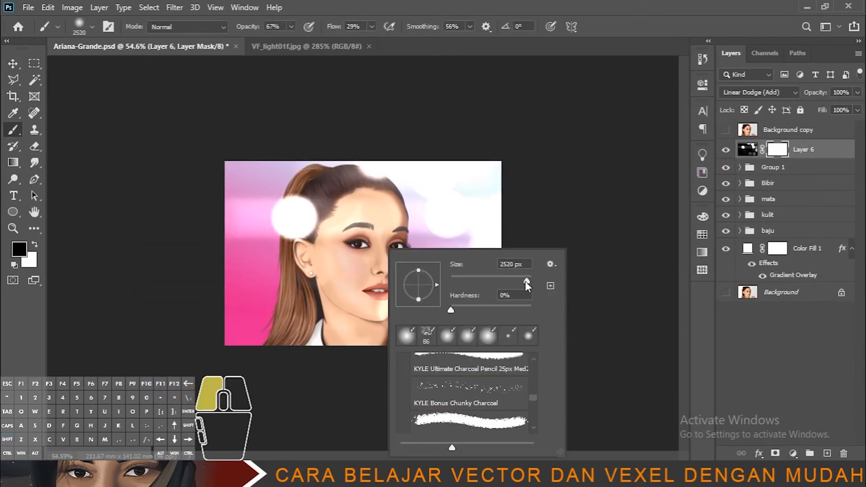
pyautogui.click(486, 27)
pyautogui.click(371, 252)
pyautogui.press(']')
pyautogui.press(']')
pyautogui.press(']')
pyautogui.press(']')
pyautogui.press(']')
pyautogui.press(']')
pyautogui.press(']')
pyautogui.press(']')
pyautogui.press('[')
pyautogui.press('[')
pyautogui.press('[')
pyautogui.click(358, 240)
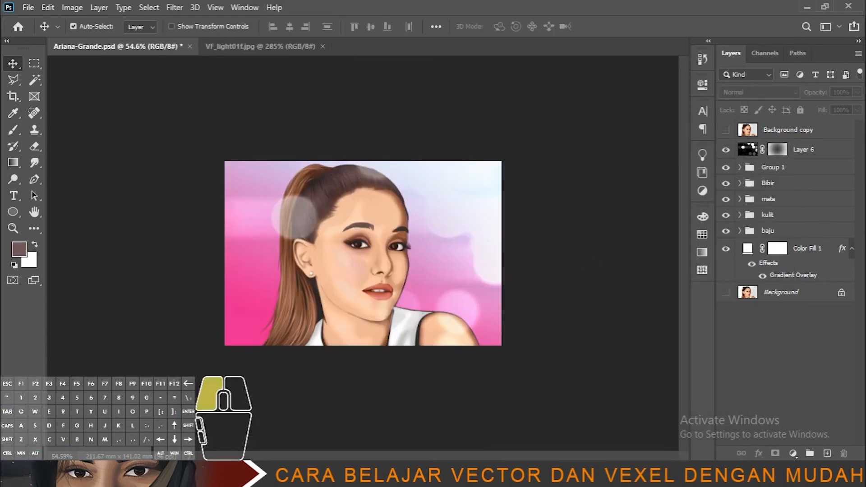
# Place the VF_light01c image in the portrait document, enlarged to cover the canvas, and move its layer below Background copy
pyautogui.click(532, 474)
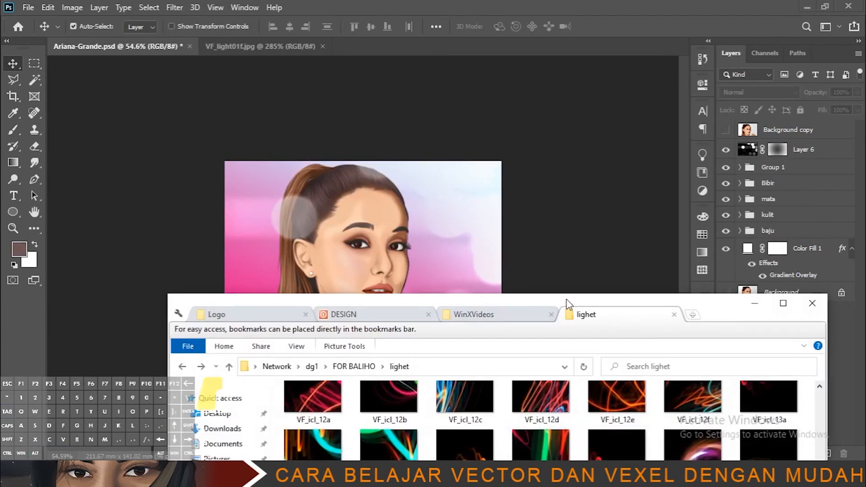
pyautogui.moveTo(568, 304); pyautogui.dragTo(650, 68)
pyautogui.moveTo(600, 445); pyautogui.dragTo(314, 279)
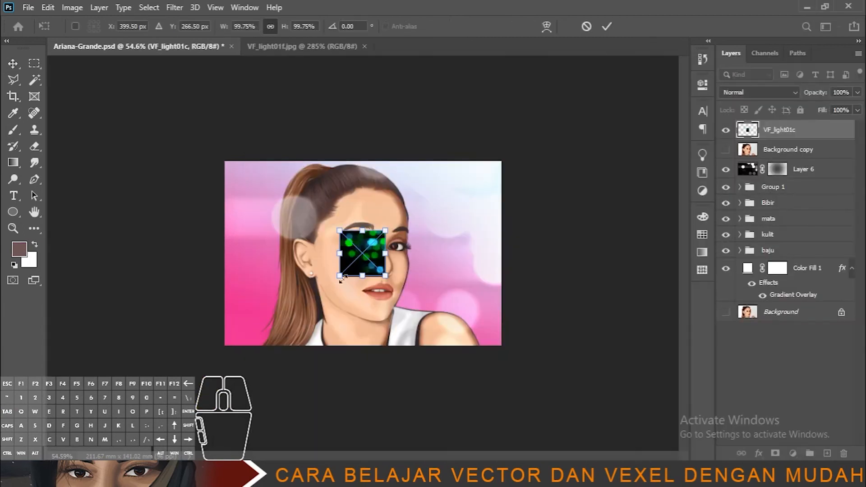
pyautogui.moveTo(389, 282); pyautogui.dragTo(558, 358)
pyautogui.press('Return')
pyautogui.moveTo(797, 131); pyautogui.dragTo(795, 158)
# Set the VF_light01c layer's blend mode to Linear Dodge (Add) and copy Layer 6's mask onto it
pyautogui.click(757, 92)
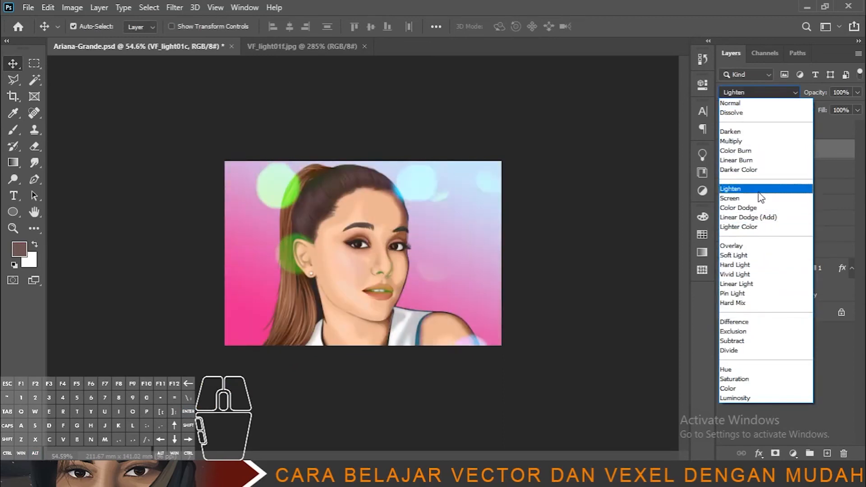
pyautogui.click(762, 217)
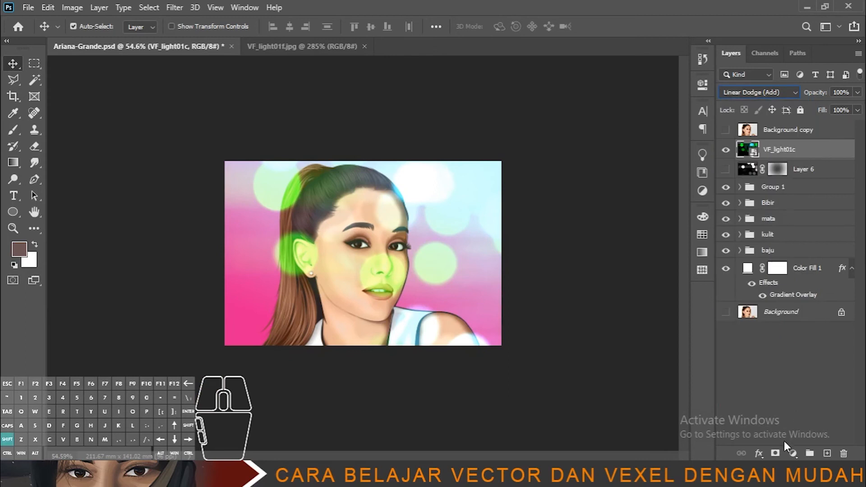
pyautogui.moveTo(777, 169); pyautogui.dragTo(781, 152)
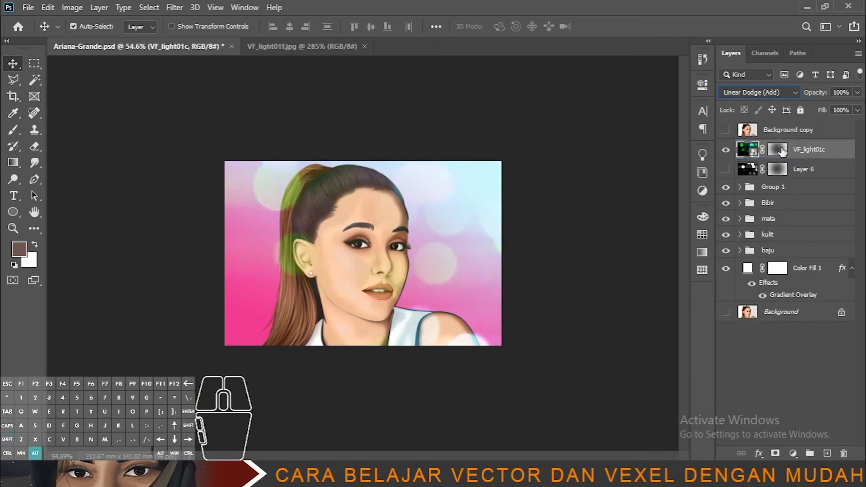
pyautogui.click(430, 262)
pyautogui.scroll(7, 431, 290)
pyautogui.scroll(-5, 421, 286)
# Add the text "Ariana Grande" on the portrait beside the chin, just above the shoulder
pyautogui.press('t')
pyautogui.hotkey('alt', 't')
pyautogui.click(341, 37)
pyautogui.click(424, 308)
pyautogui.write('Ariana')
pyautogui.press('BackSpace')
pyautogui.press('BackSpace')
pyautogui.press('BackSpace')
pyautogui.press('BackSpace')
pyautogui.press('BackSpace')
pyautogui.press('BackSpace')
pyautogui.write('Ariana Grande')
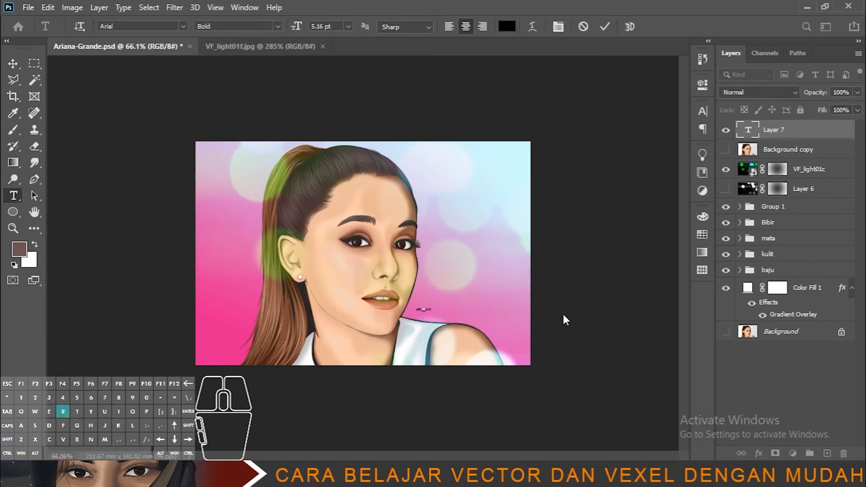
# Enlarge the Ariana Grande text to about 34.79 pt
pyautogui.hotkey('ctrl', 't')
pyautogui.moveTo(437, 307); pyautogui.dragTo(502, 267)
pyautogui.press('Return')
pyautogui.press('v')
# Set the Ariana Grande text's font to Astoria Demo and turn off All Caps
pyautogui.doubleClick(750, 130)
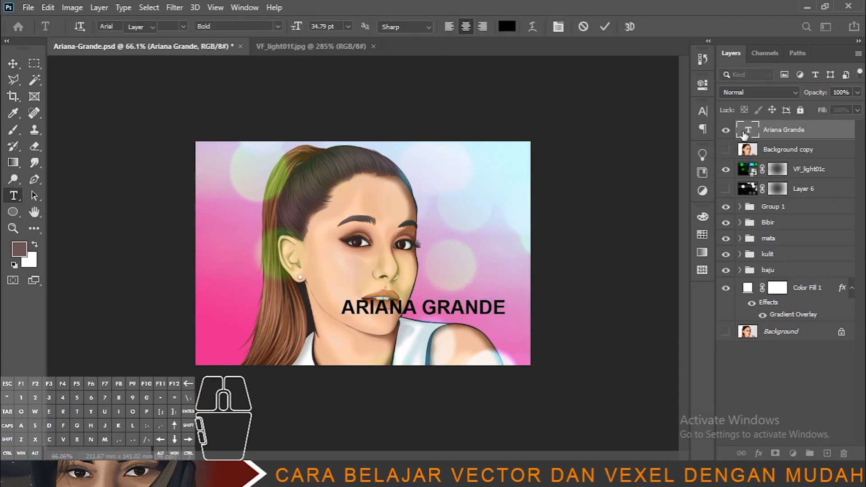
pyautogui.click(183, 26)
pyautogui.click(228, 120)
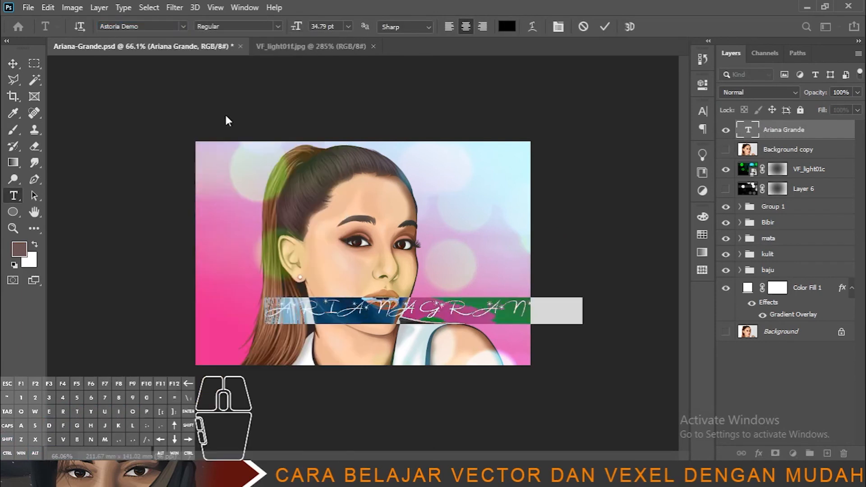
pyautogui.hotkey('ctrl', 't')
pyautogui.click(597, 199)
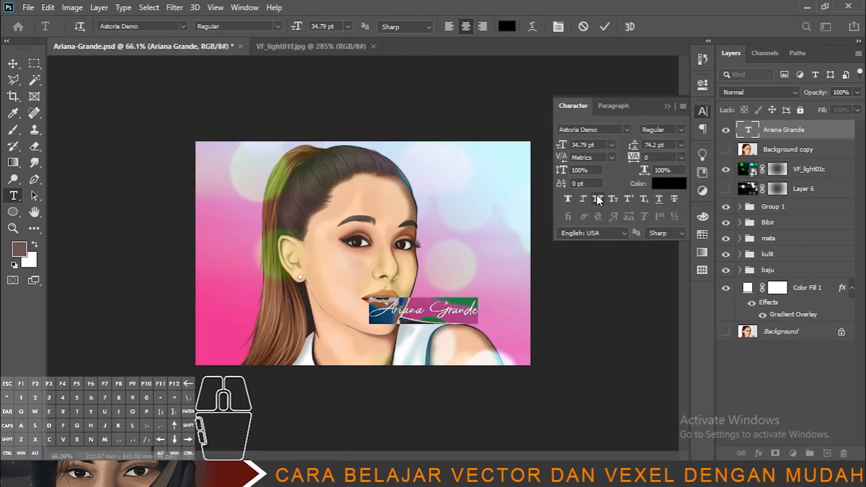
# Move the Ariana Grande text about 26 mm right and 24 mm down, onto the shoulder at the image's lower-right corner
pyautogui.click(13, 64)
pyautogui.scroll(2, 316, 316)
pyautogui.moveTo(316, 395); pyautogui.dragTo(549, 413)
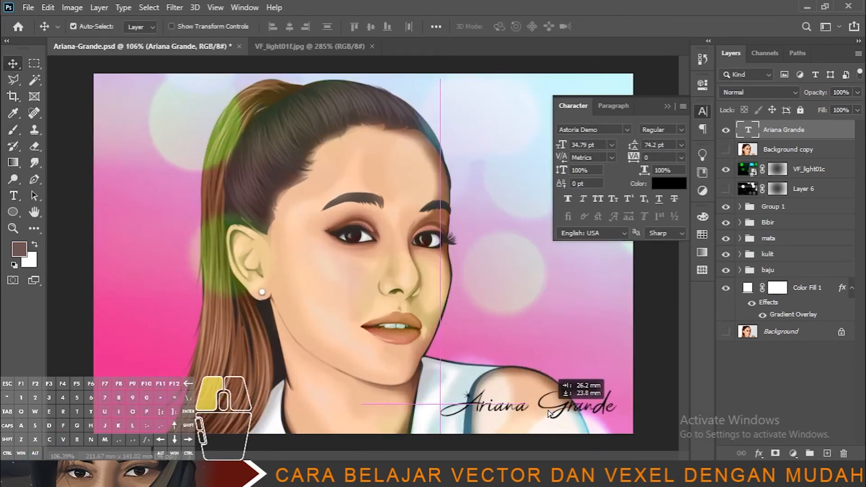
pyautogui.scroll(-2, 347, 299)
pyautogui.click(671, 108)
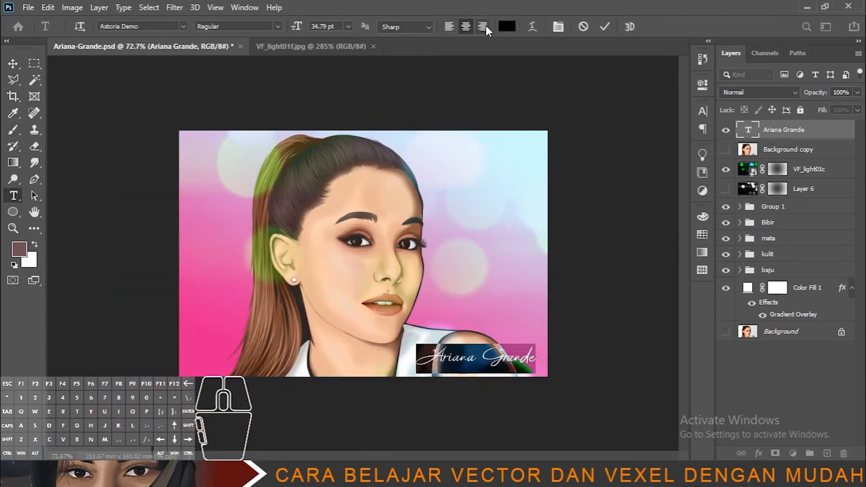
# Change the Ariana Grande text to dark grey and give it a thinner handwritten font
pyautogui.click(506, 26)
pyautogui.press('Return')
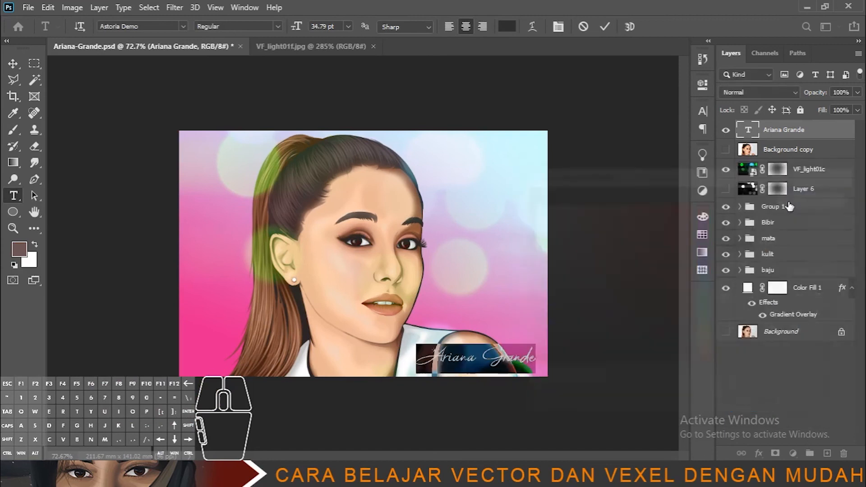
pyautogui.click(182, 25)
pyautogui.click(198, 91)
pyautogui.click(775, 136)
# Move the Ariana Grande text up off the shoulder onto the pink background
pyautogui.press('v')
pyautogui.scroll(5, 513, 381)
pyautogui.moveTo(540, 414); pyautogui.dragTo(541, 342)
pyautogui.scroll(-5, 579, 307)
pyautogui.click(582, 310)
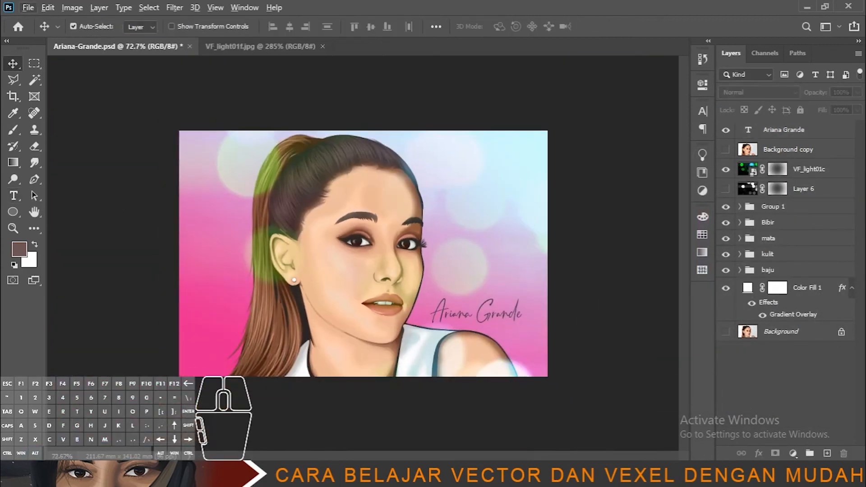
# Switch to File Explorer and open the Youtube folder on the DATA (D:) drive
pyautogui.hotkey('alt', 'Tab')
pyautogui.click(326, 82)
pyautogui.click(432, 84)
pyautogui.click(564, 83)
pyautogui.click(453, 83)
pyautogui.click(335, 84)
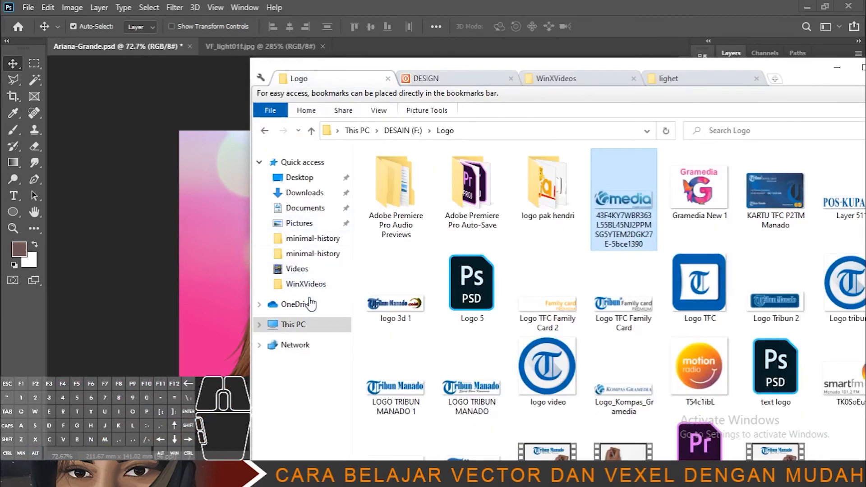
pyautogui.click(316, 325)
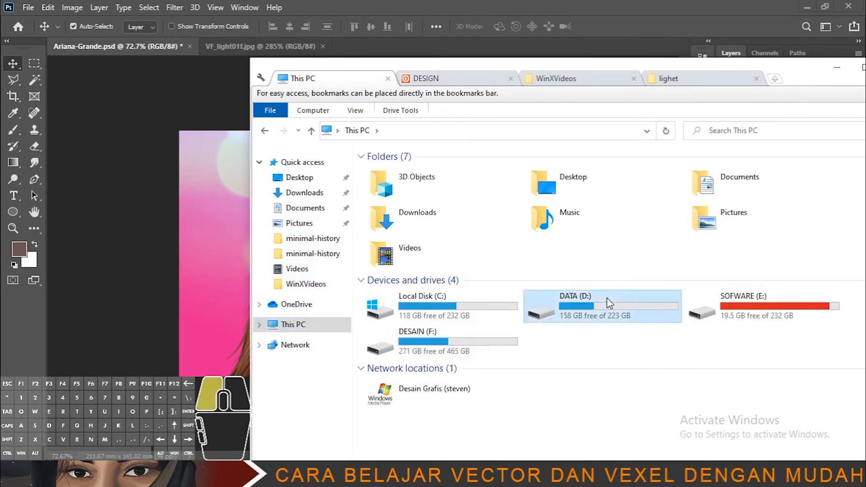
pyautogui.doubleClick(568, 299)
pyautogui.doubleClick(390, 210)
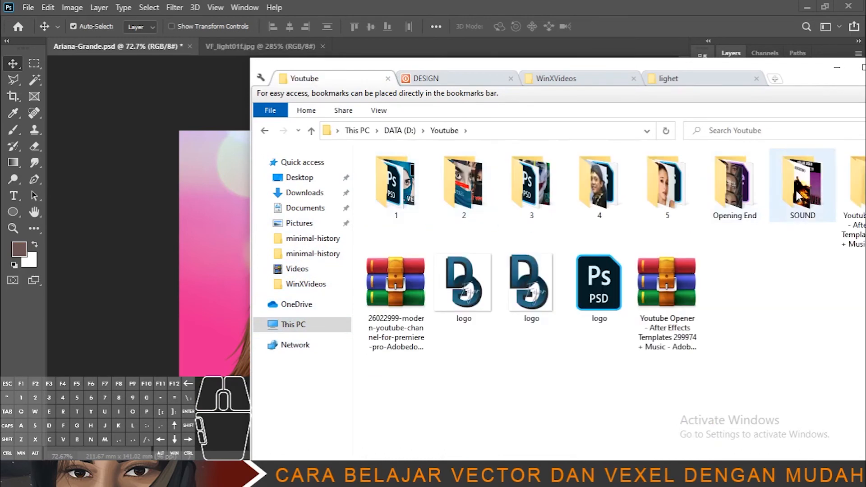
# Place the logo image in the portrait document, shrink it and position it in the canvas's upper-left corner
pyautogui.doubleClick(666, 194)
pyautogui.moveTo(659, 282); pyautogui.dragTo(180, 287)
pyautogui.moveTo(456, 377); pyautogui.dragTo(522, 211)
pyautogui.moveTo(499, 197); pyautogui.dragTo(237, 221)
pyautogui.moveTo(225, 214); pyautogui.dragTo(225, 195)
pyautogui.press('Return')
pyautogui.click(580, 259)
pyautogui.scroll(1, 369, 304)
pyautogui.scroll(-3, 536, 294)
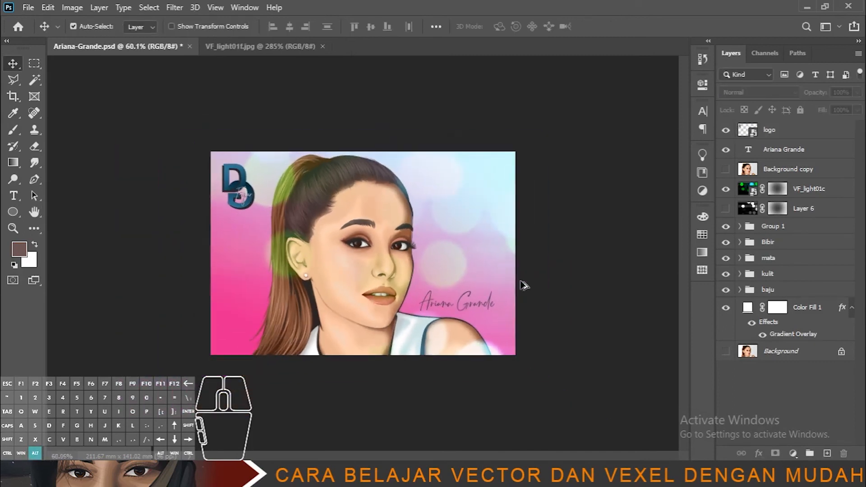
pyautogui.scroll(4, 413, 307)
pyautogui.scroll(4, 489, 277)
pyautogui.scroll(-5, 566, 299)
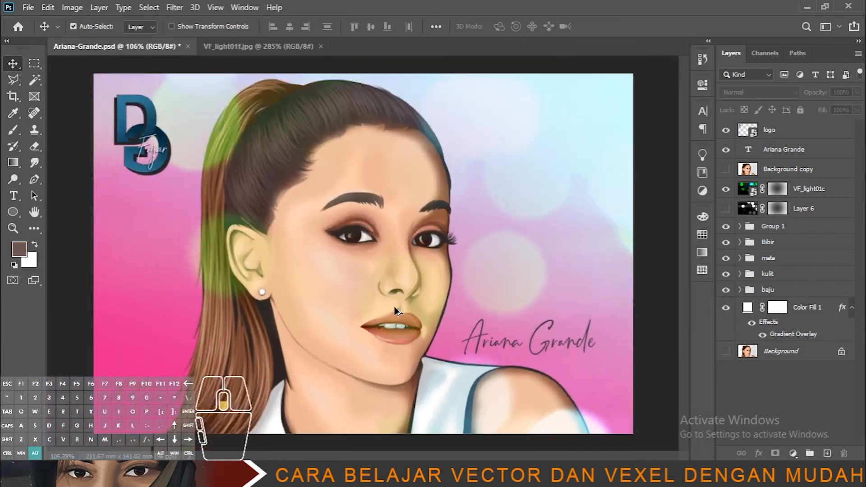
# Try the Linear Burn and Exclusion blend modes on the VF_light01c layer and undo the change
pyautogui.click(269, 266)
pyautogui.scroll(-1, 270, 266)
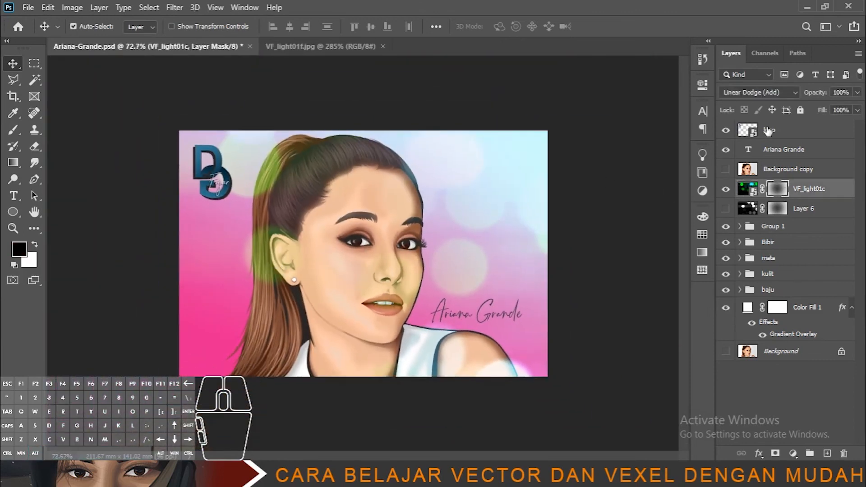
pyautogui.click(796, 93)
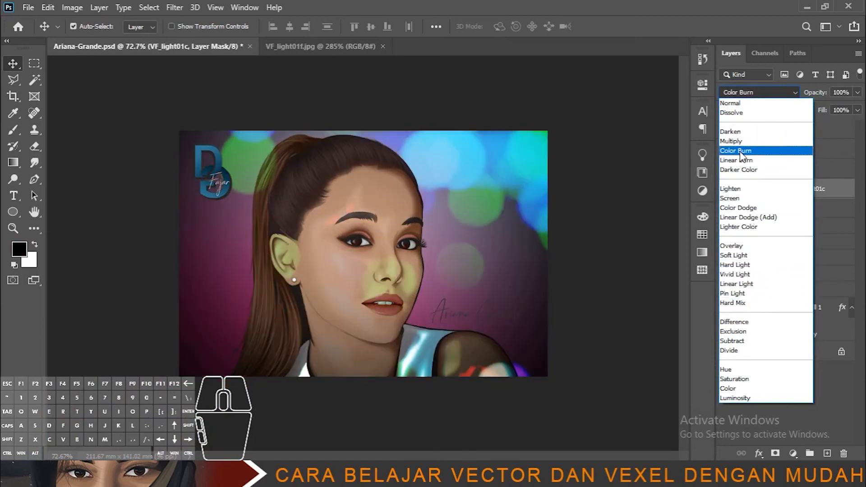
pyautogui.click(736, 160)
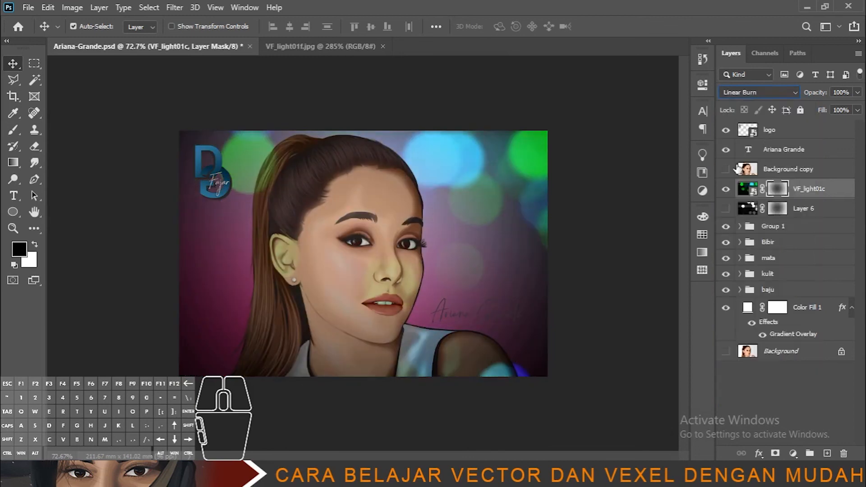
pyautogui.click(789, 91)
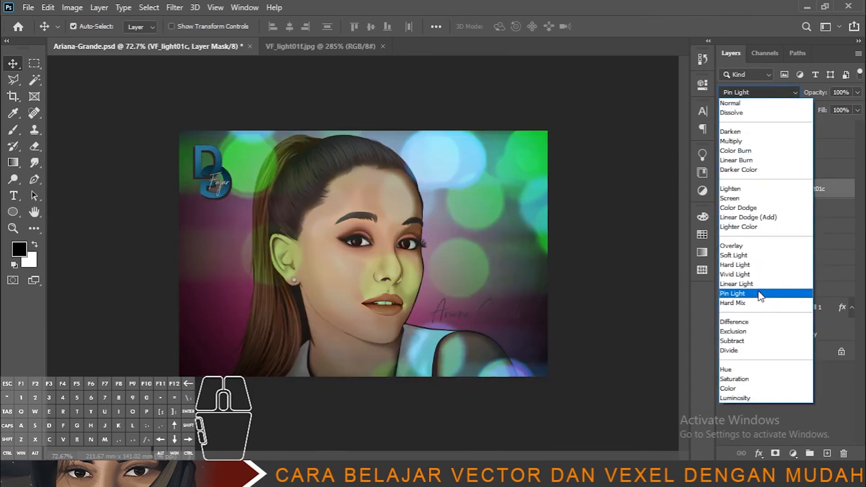
pyautogui.click(765, 331)
pyautogui.click(807, 189)
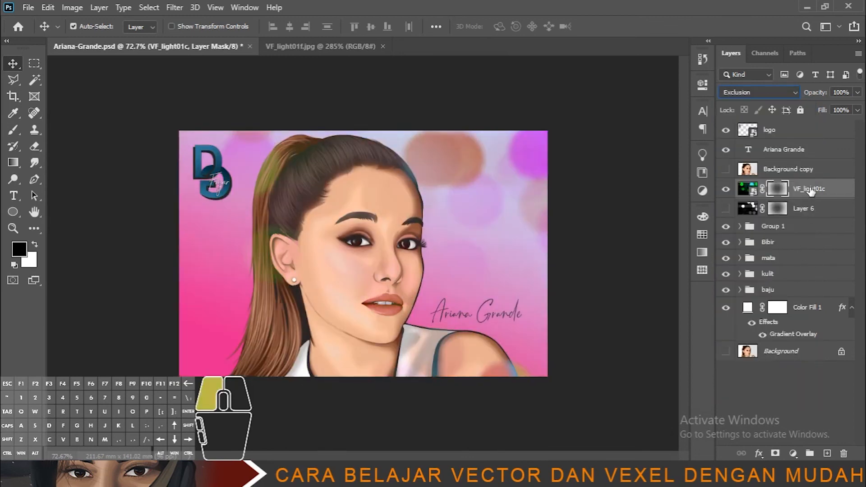
pyautogui.click(797, 381)
pyautogui.scroll(6, 467, 233)
pyautogui.scroll(-5, 467, 233)
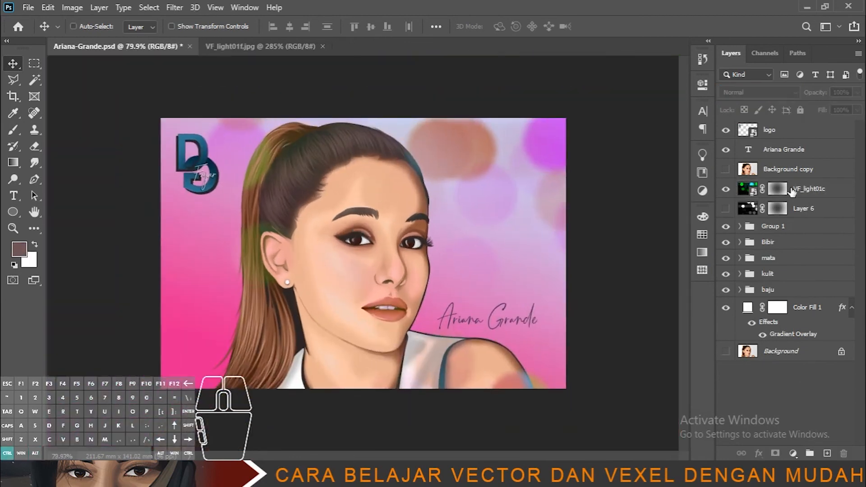
pyautogui.hotkey('ctrl', 'z')
# Set the blend mode of the VF_light01c layer to Color Dodge
pyautogui.click(778, 193)
pyautogui.click(779, 90)
pyautogui.click(762, 104)
pyautogui.click(652, 236)
pyautogui.click(807, 189)
pyautogui.click(770, 92)
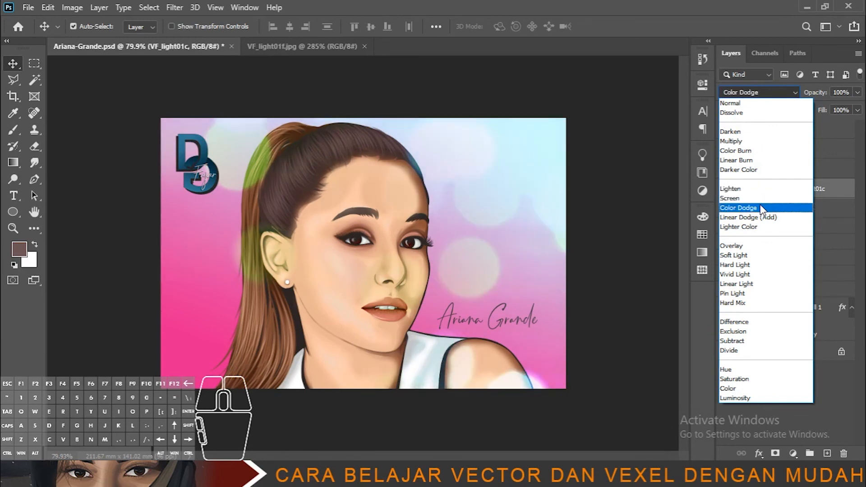
pyautogui.click(758, 208)
# Change the Color Fill 1 layer's Gradient Overlay to the Purple_21 preset from the Purples group
pyautogui.doubleClick(834, 313)
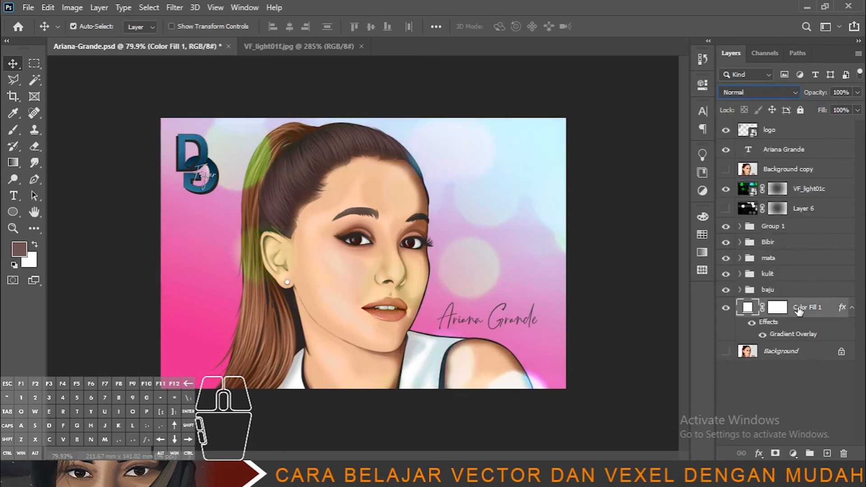
pyautogui.click(452, 288)
pyautogui.moveTo(509, 96); pyautogui.dragTo(690, 109)
pyautogui.click(793, 184)
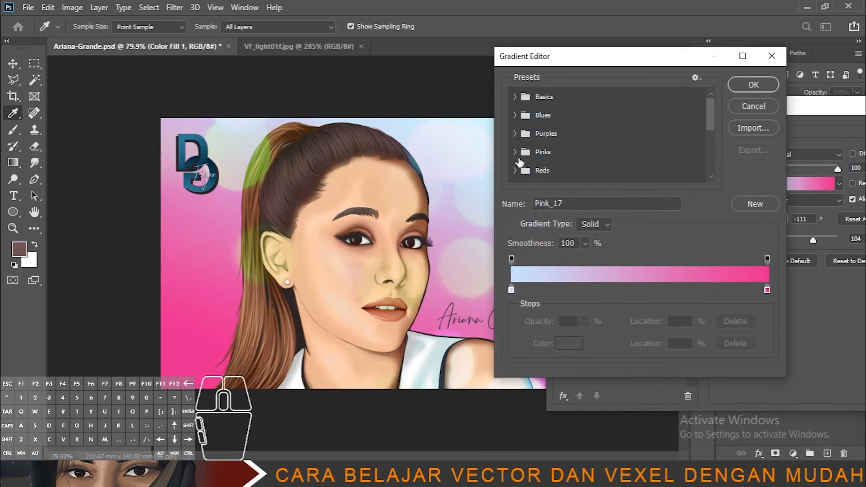
pyautogui.click(514, 134)
pyautogui.click(568, 151)
pyautogui.click(612, 153)
pyautogui.scroll(-1, 622, 166)
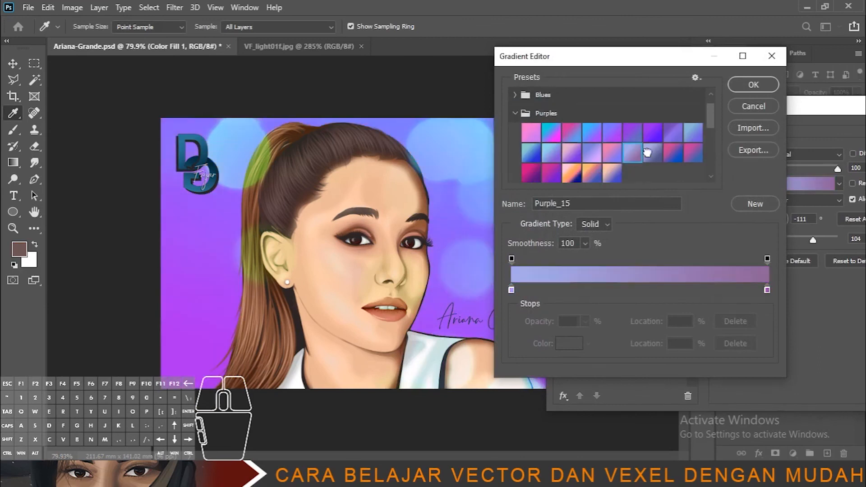
pyautogui.click(667, 153)
pyautogui.scroll(-1, 622, 158)
pyautogui.click(575, 154)
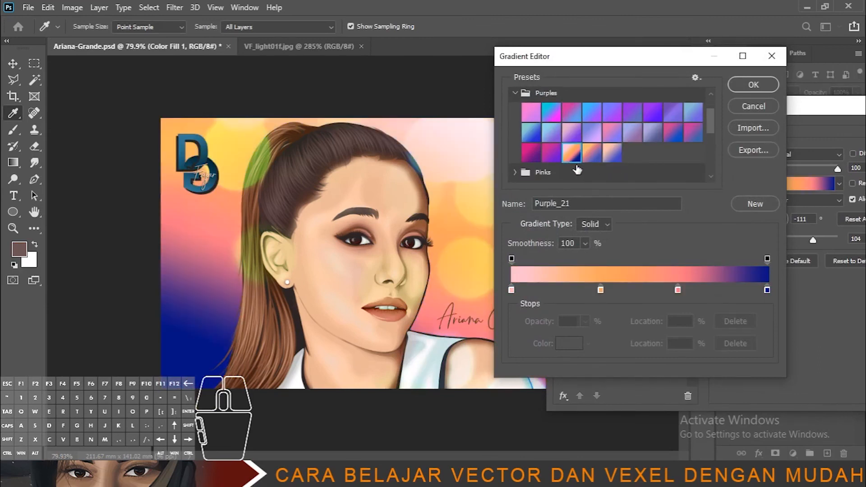
pyautogui.click(741, 88)
pyautogui.click(740, 154)
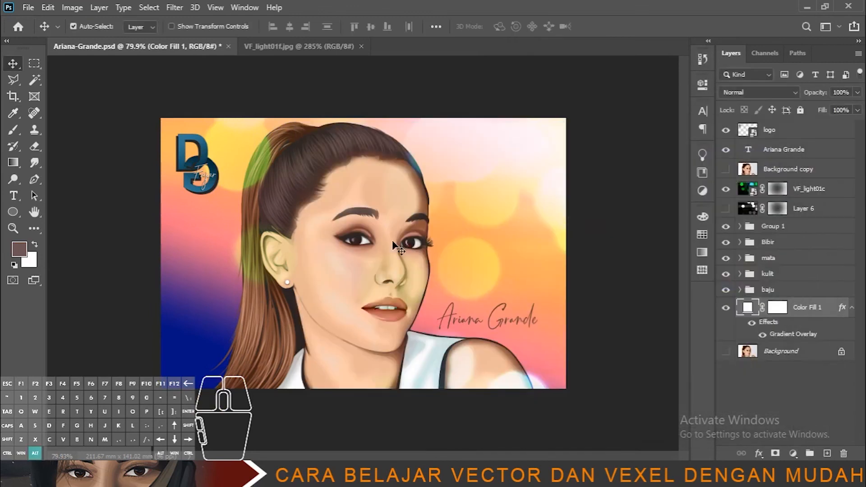
# Delete the VF_light01c layer's mask and shift the lights to a lower position over the portrait
pyautogui.scroll(-2, 424, 201)
pyautogui.scroll(4, 424, 201)
pyautogui.moveTo(495, 163)
pyautogui.mouseDown()
pyautogui.moveTo(510, 159)
pyautogui.moveTo(499, 163)
pyautogui.mouseUp()
pyautogui.scroll(-3, 484, 179)
pyautogui.moveTo(483, 179); pyautogui.dragTo(482, 233)
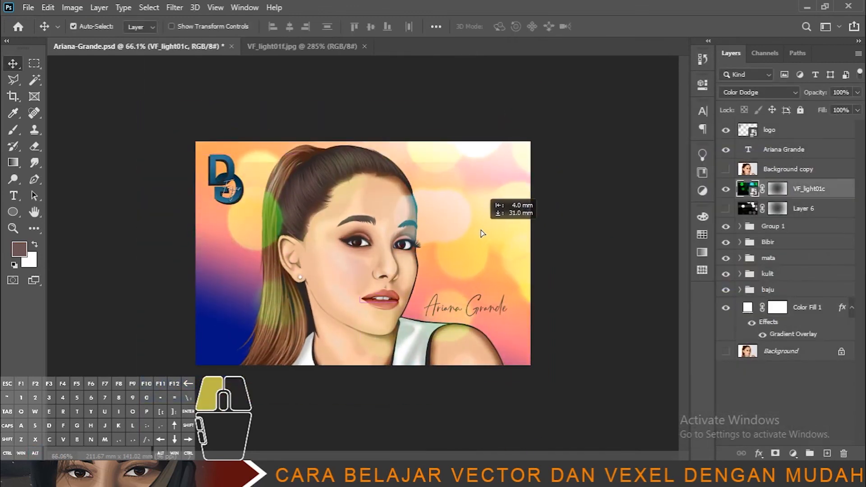
pyautogui.moveTo(841, 406); pyautogui.dragTo(843, 454)
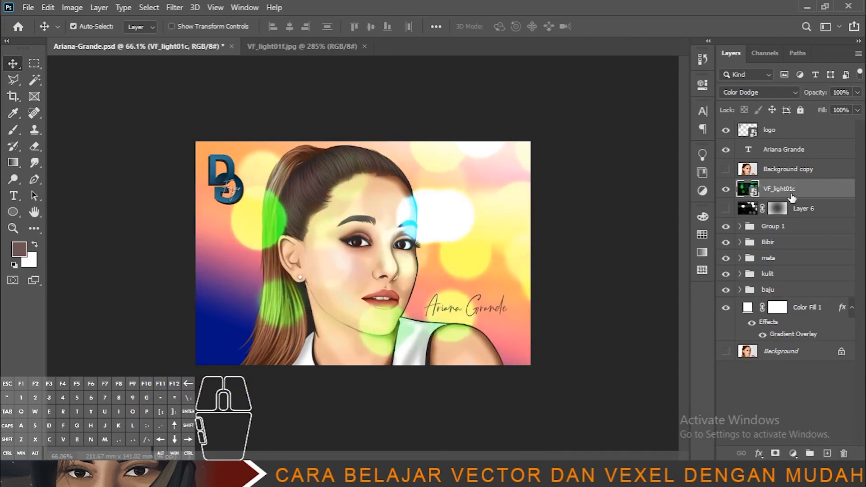
pyautogui.hotkey('ctrl', 't')
pyautogui.moveTo(491, 217); pyautogui.dragTo(485, 194)
pyautogui.press('Return')
# Switch to the file manager, open the lighet folder and place the VF_icl_18f flare image in the portrait document
pyautogui.hotkey('alt', 'Tab')
pyautogui.hotkey('alt', 'Tab')
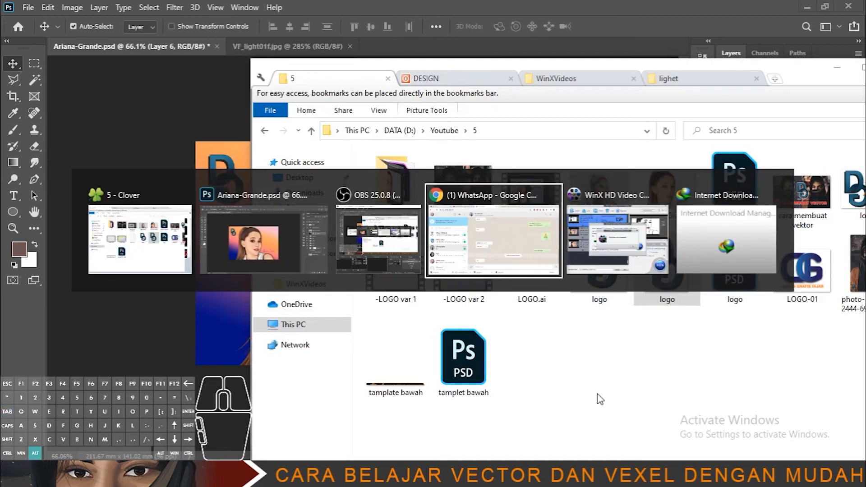
pyautogui.click(690, 79)
pyautogui.scroll(3, 659, 286)
pyautogui.scroll(-3, 607, 296)
pyautogui.scroll(3, 534, 310)
pyautogui.scroll(-3, 535, 311)
pyautogui.moveTo(774, 370); pyautogui.dragTo(225, 277)
# Enlarge the VF_icl_18f image to about 630% so it covers the canvas, and set its blend mode to Screen
pyautogui.moveTo(399, 290); pyautogui.dragTo(596, 377)
pyautogui.moveTo(463, 310); pyautogui.dragTo(449, 345)
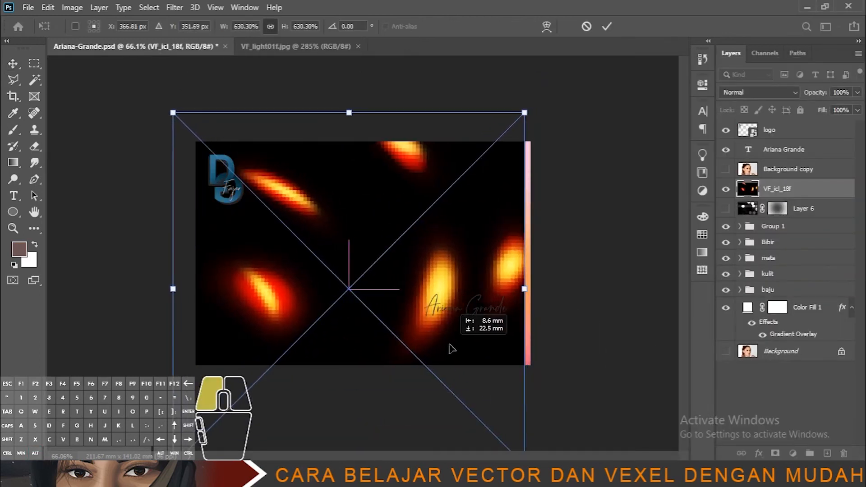
pyautogui.press('Return')
pyautogui.moveTo(484, 250); pyautogui.dragTo(490, 251)
pyautogui.click(791, 91)
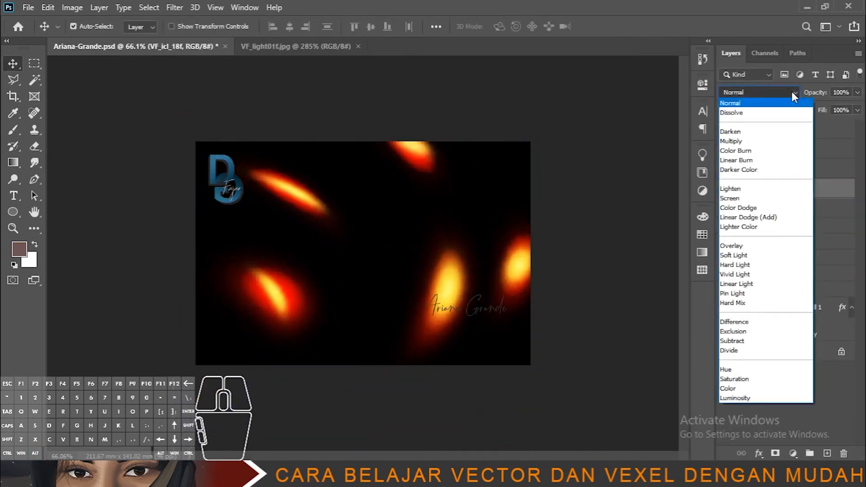
pyautogui.click(747, 199)
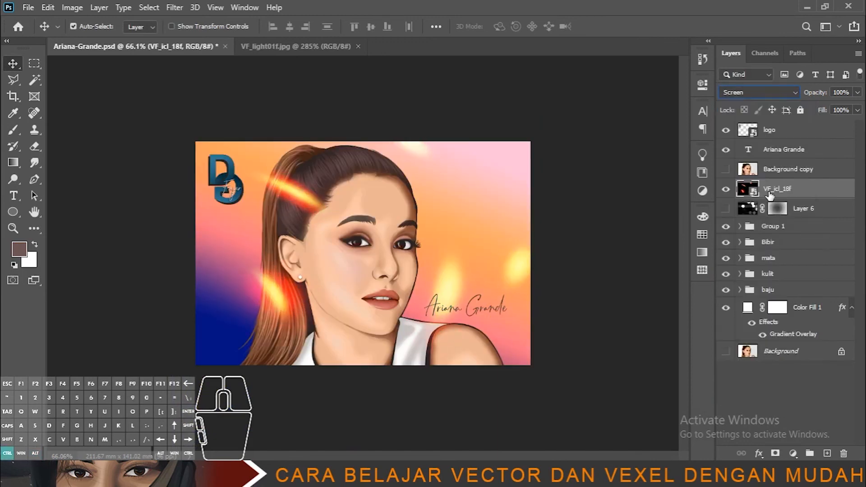
# Resize and reposition the VF_icl_18f flares over the portrait with Free Transform
pyautogui.hotkey('ctrl', 't')
pyautogui.moveTo(526, 127); pyautogui.dragTo(463, 177)
pyautogui.moveTo(408, 267); pyautogui.dragTo(405, 237)
pyautogui.moveTo(467, 148); pyautogui.dragTo(587, 97)
pyautogui.moveTo(488, 211); pyautogui.dragTo(467, 223)
pyautogui.moveTo(528, 78); pyautogui.dragTo(563, 42)
pyautogui.moveTo(498, 192); pyautogui.dragTo(477, 204)
pyautogui.press('Return')
pyautogui.click(589, 267)
pyautogui.scroll(-5, 359, 253)
pyautogui.scroll(7, 359, 253)
# Delete the VF_icl_18f layer and show the masked bokeh lights on Layer 6
pyautogui.click(781, 188)
pyautogui.press('Delete')
pyautogui.click(725, 189)
pyautogui.click(586, 265)
# Move the Ariana Grande text to the canvas's lower-right corner and convert the groups from Group 1 to baju into one smart object
pyautogui.moveTo(490, 322); pyautogui.dragTo(512, 312)
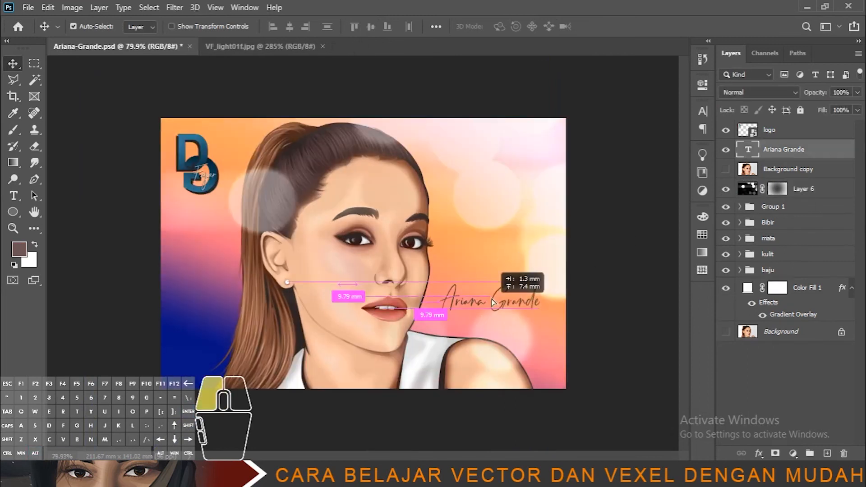
pyautogui.keyDown('shift'); pyautogui.click(803, 206); pyautogui.keyUp('shift')
pyautogui.rightClick(802, 274)
pyautogui.click(704, 177)
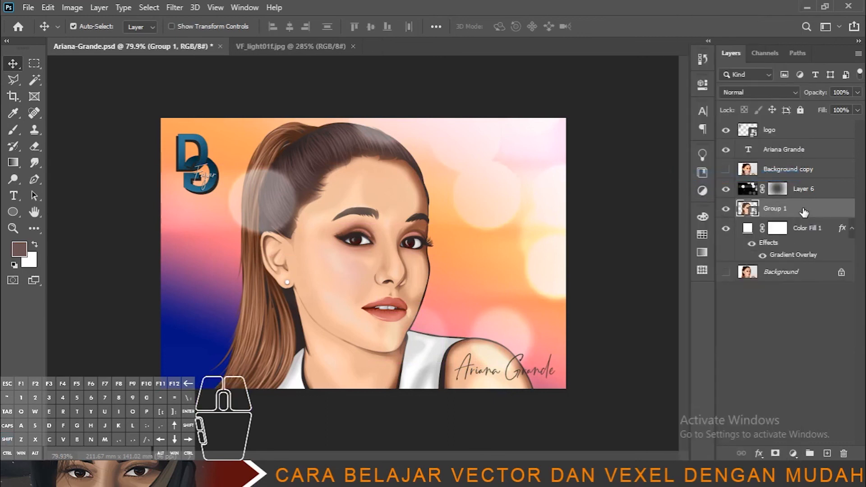
# Start a Camera Raw filter on Group 1 and set Temperature -14, Tint +5, Exposure +0.20, Contrast -33, Highlights -19, Shadows -13 and Whites +13
pyautogui.click(175, 7)
pyautogui.click(219, 79)
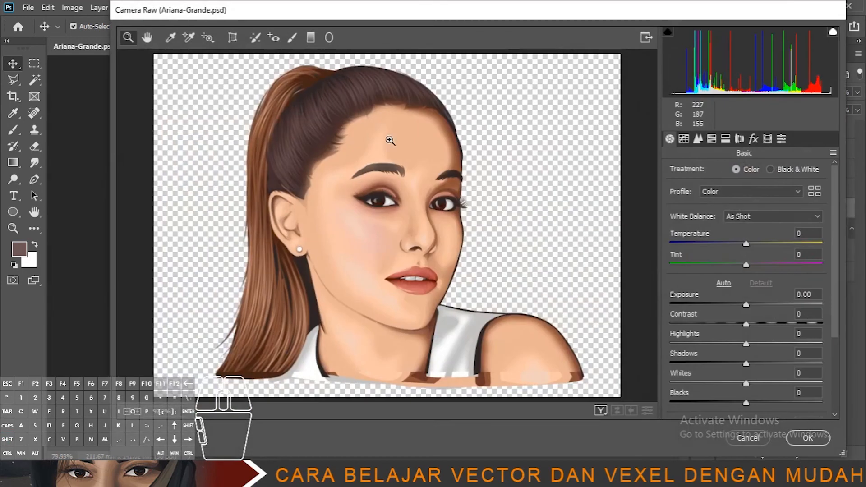
pyautogui.moveTo(744, 241); pyautogui.dragTo(736, 244)
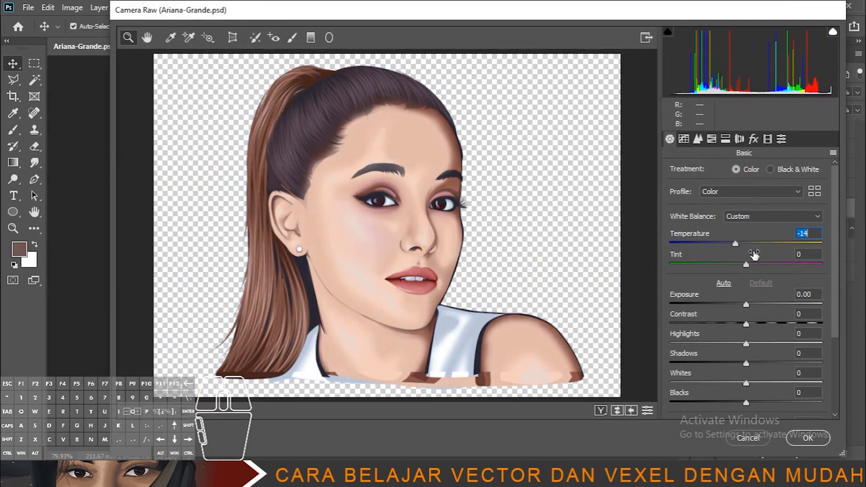
pyautogui.moveTo(747, 308); pyautogui.dragTo(723, 328)
pyautogui.moveTo(746, 343); pyautogui.dragTo(745, 388)
# Set Blacks to -13, Texture to +4, Clarity to +10 and Dehaze to +18, and apply the Camera Raw filter
pyautogui.scroll(-2, 750, 301)
pyautogui.moveTo(749, 288); pyautogui.dragTo(720, 314)
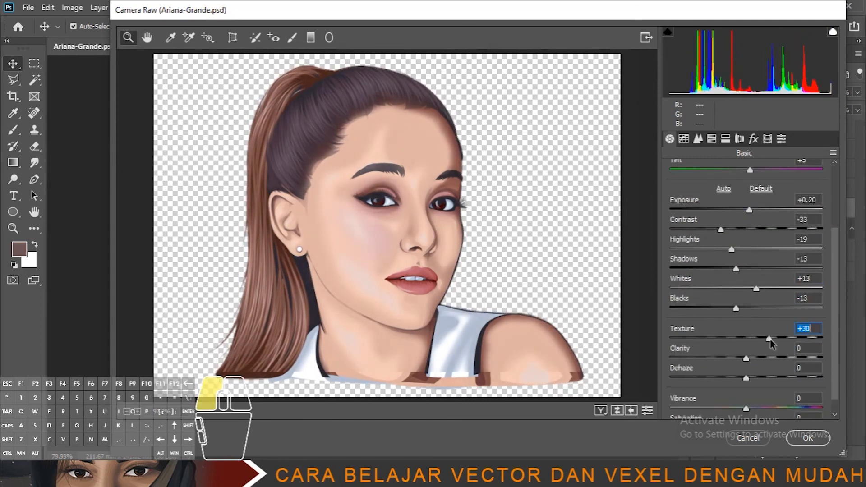
pyautogui.moveTo(746, 358); pyautogui.dragTo(766, 381)
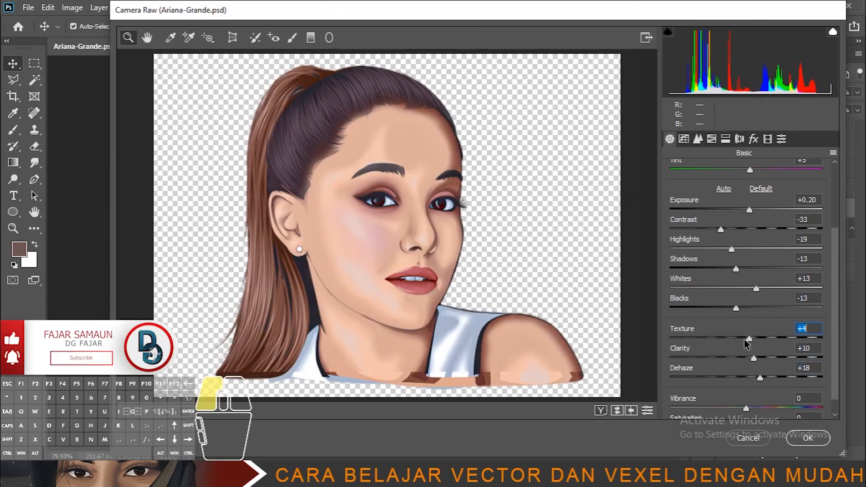
pyautogui.click(799, 435)
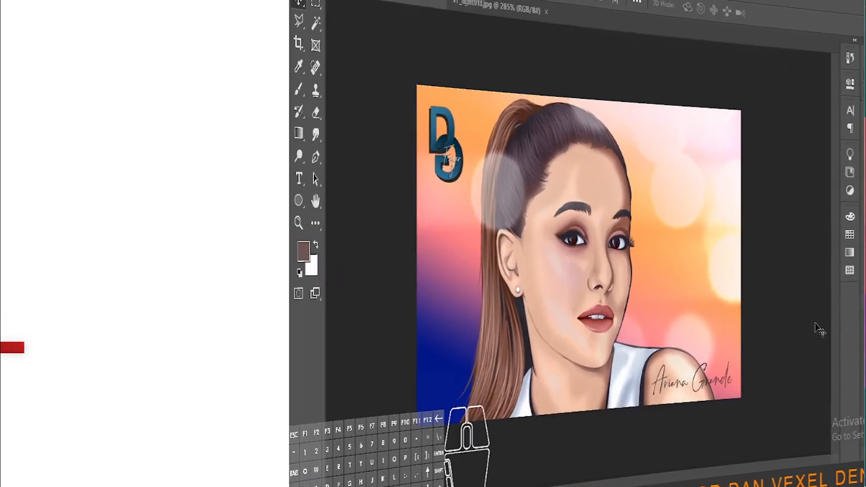